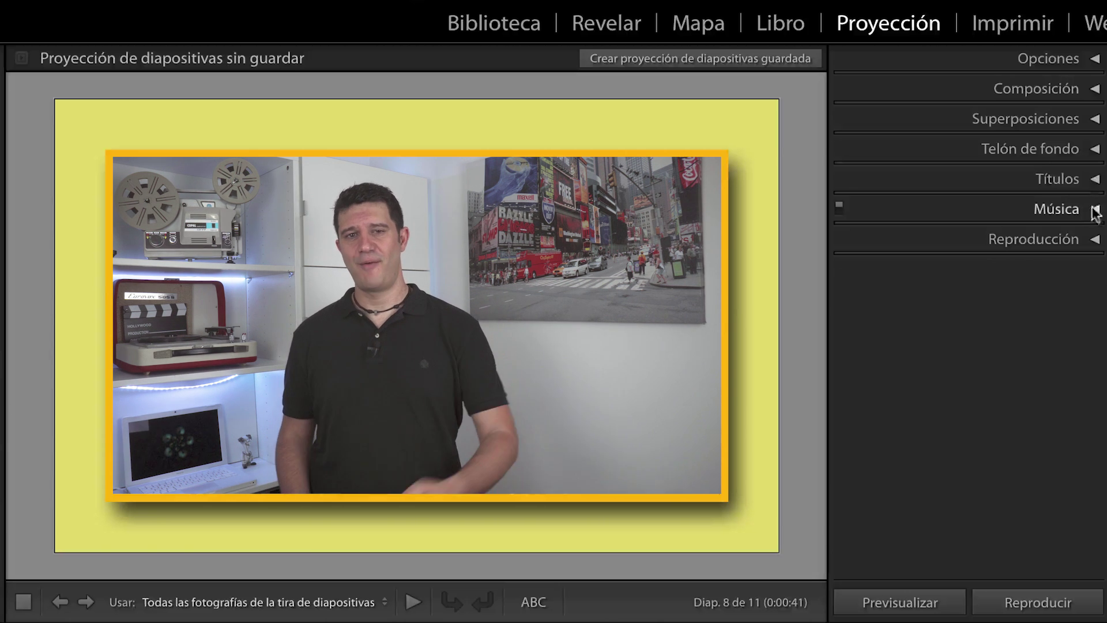
{"action": "left_click", "coordinate": [1094, 210]}
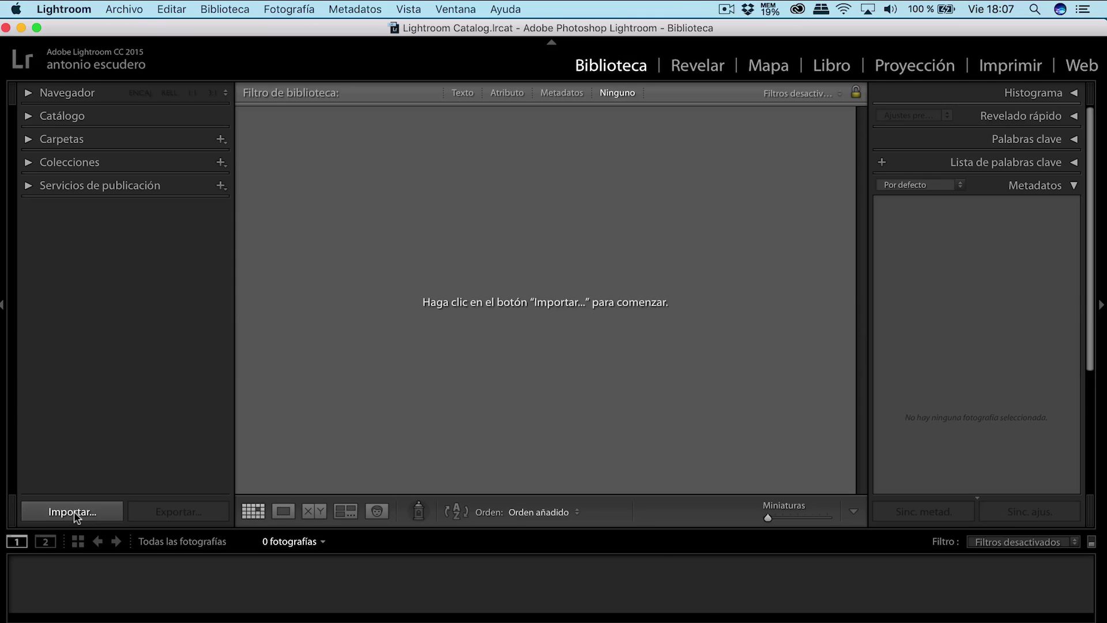
Start a photo import and choose the GBImagen folder in Escritorio as the source
{"action": "left_click", "coordinate": [126, 532]}
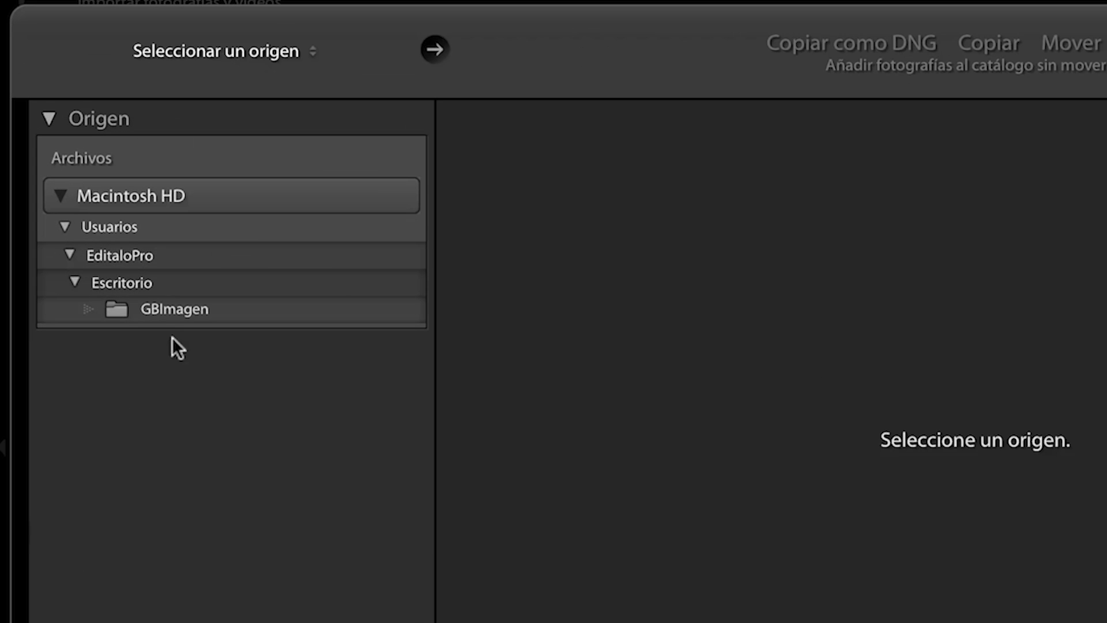
{"action": "left_click", "coordinate": [167, 312]}
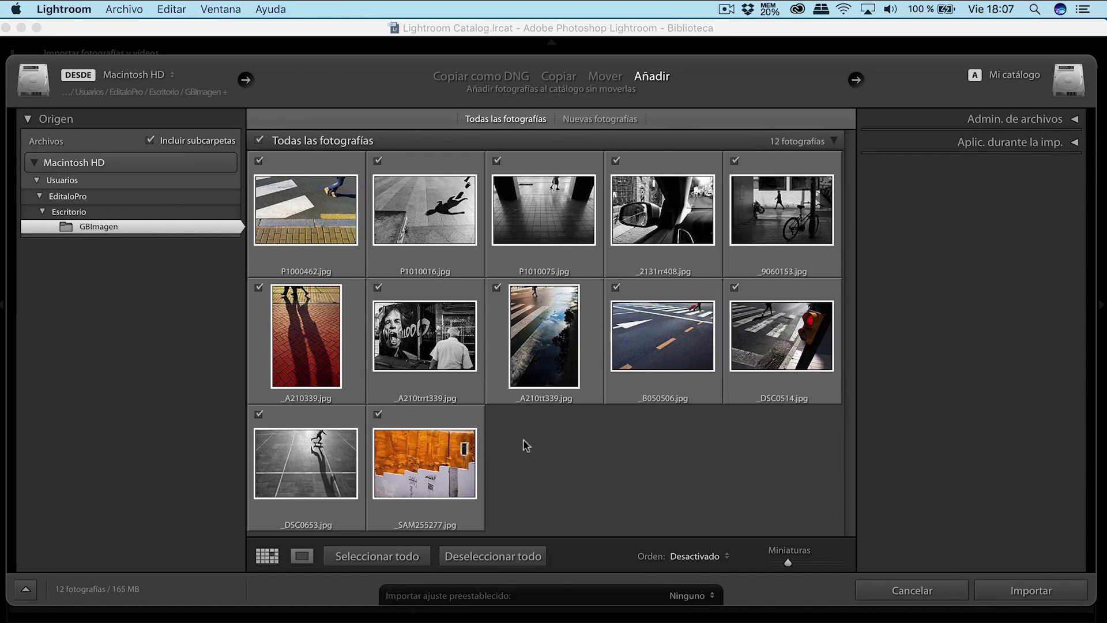
Deselect all photos for import, then mark only _A210339, _A210tt339, _2131rr408 and _SAM255277
{"action": "left_click", "coordinate": [378, 288]}
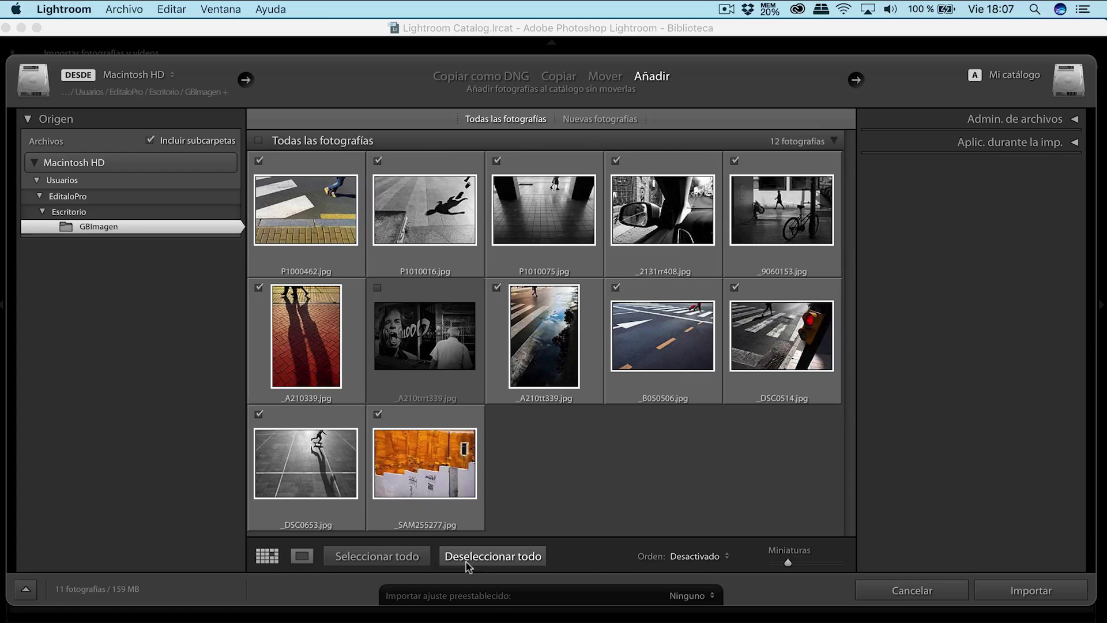
{"action": "left_click", "coordinate": [652, 508]}
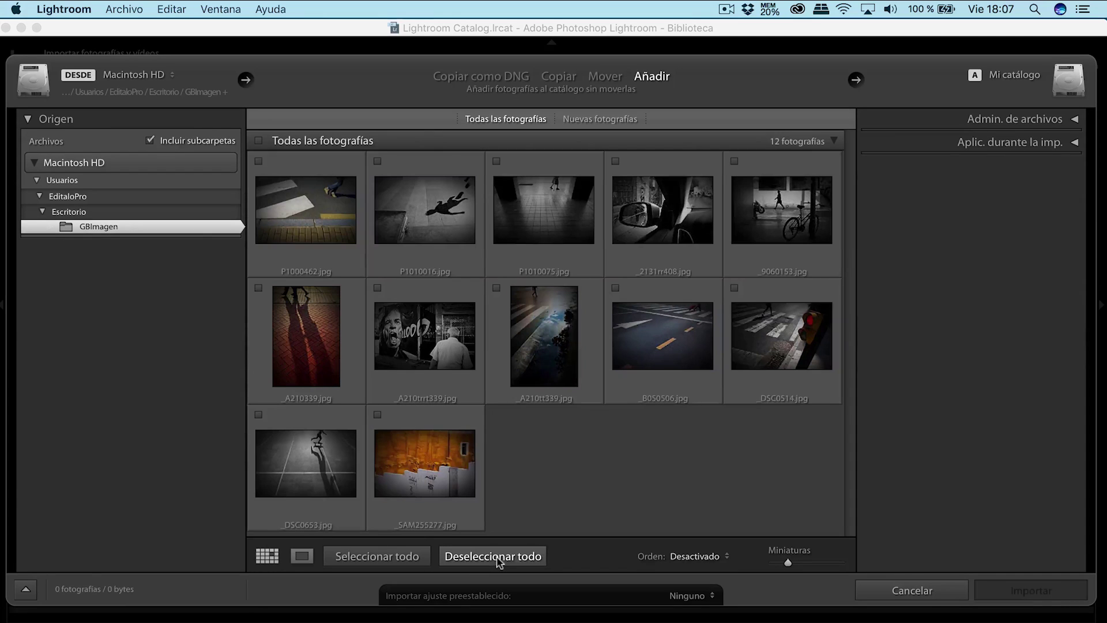
{"action": "left_click", "coordinate": [287, 294]}
{"action": "left_click", "coordinate": [496, 287]}
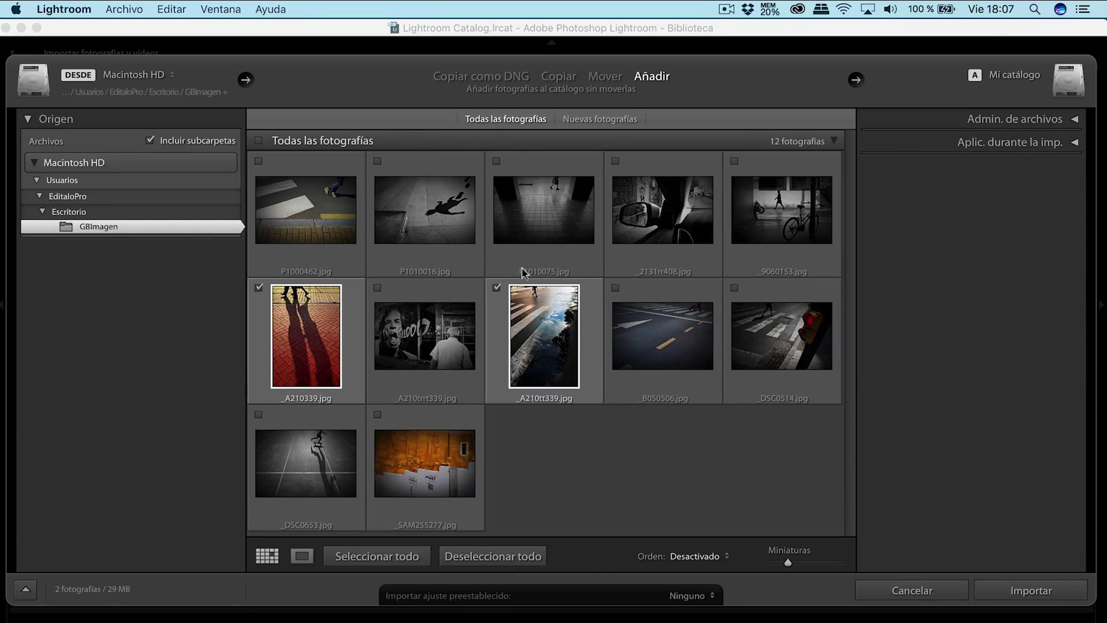
{"action": "left_click", "coordinate": [615, 162]}
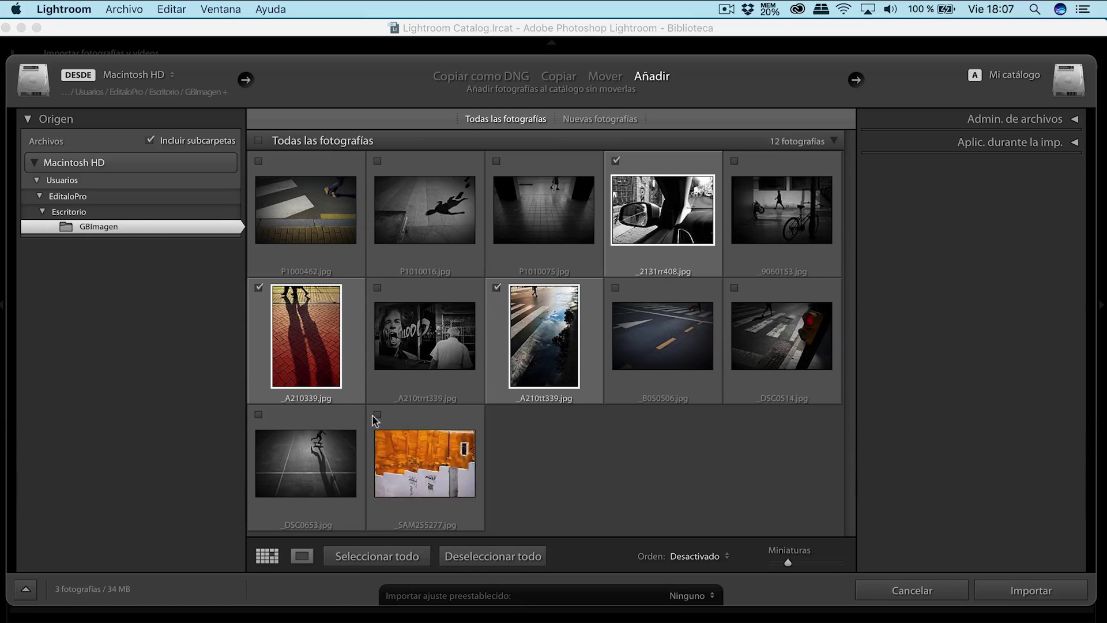
{"action": "left_click", "coordinate": [472, 437]}
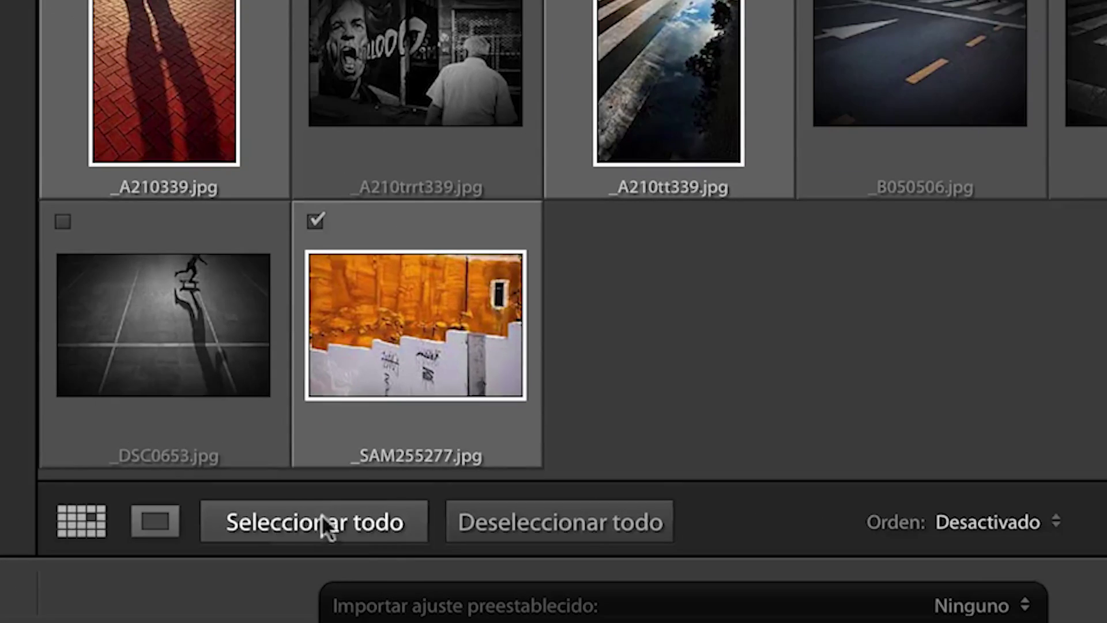
Mark all the photos in the GBImagen folder and import them into the catalog
{"action": "left_click", "coordinate": [381, 557]}
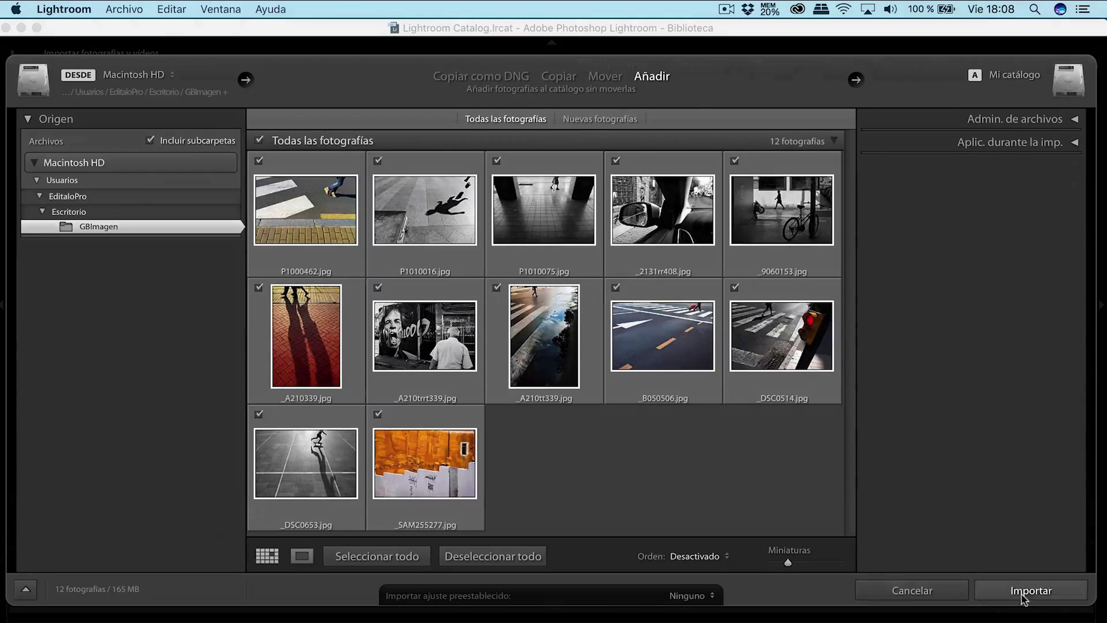
{"action": "left_click", "coordinate": [962, 565]}
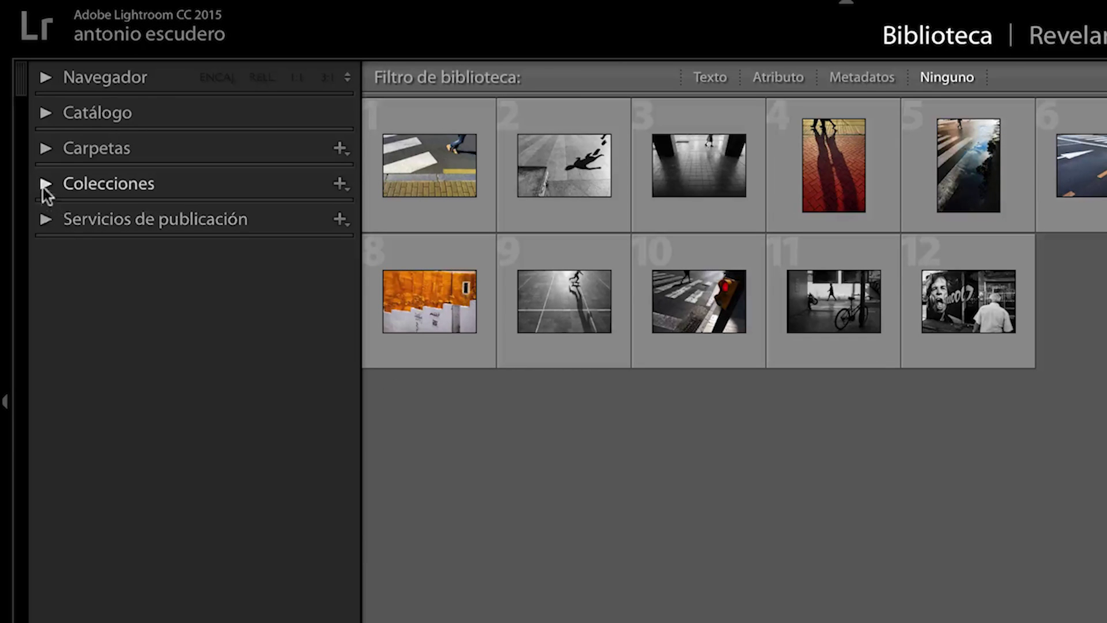
Create a collection named GBimagen
{"action": "left_click", "coordinate": [45, 184]}
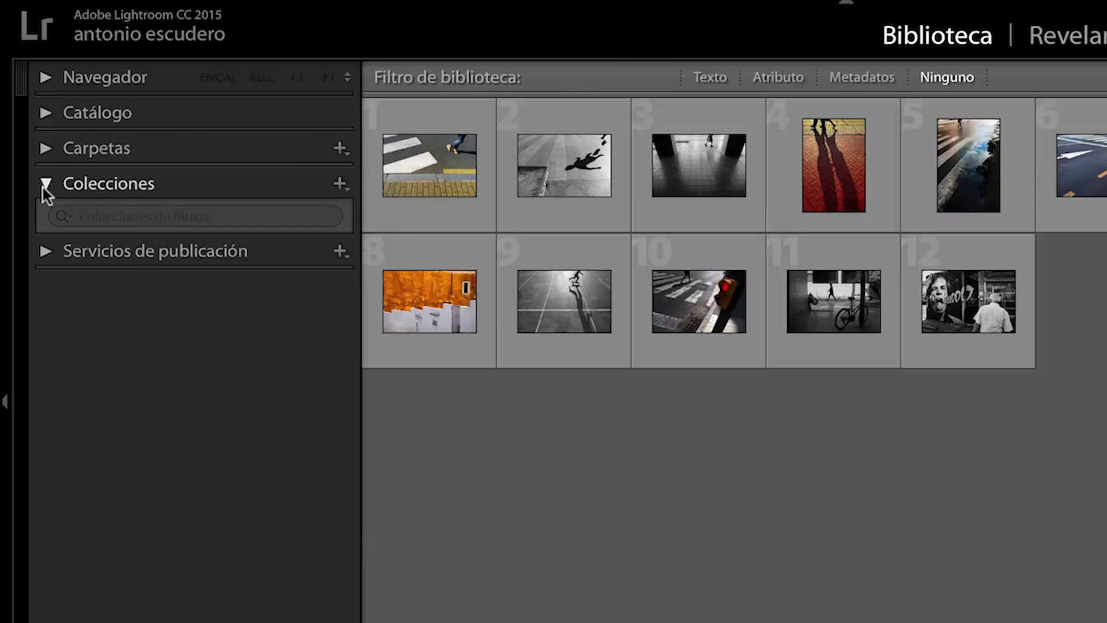
{"action": "left_click", "coordinate": [340, 184]}
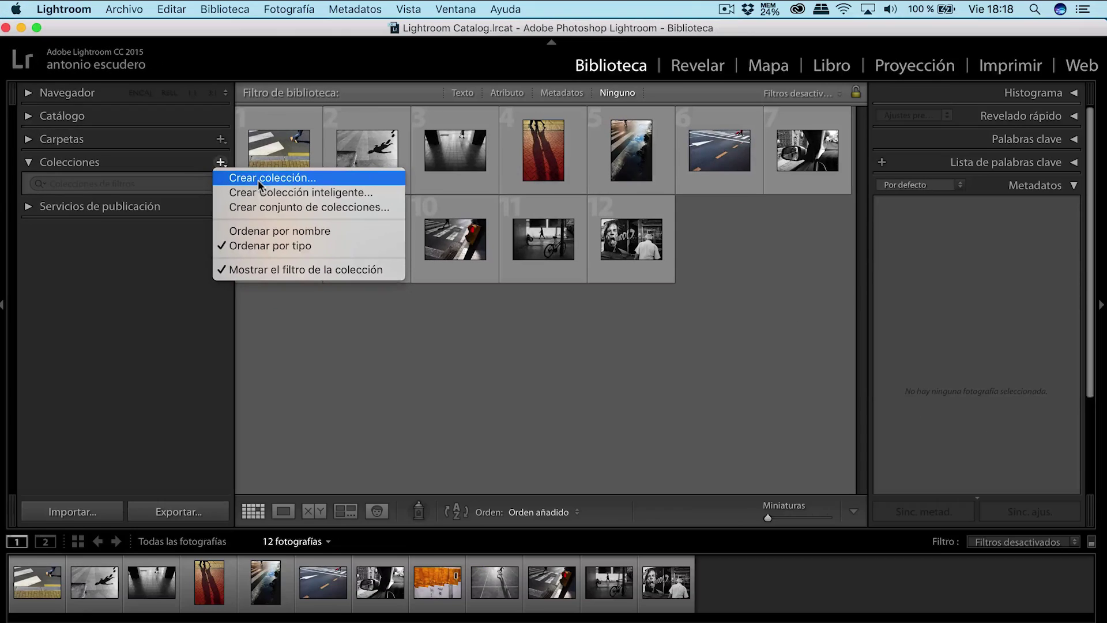
{"action": "left_click", "coordinate": [417, 208]}
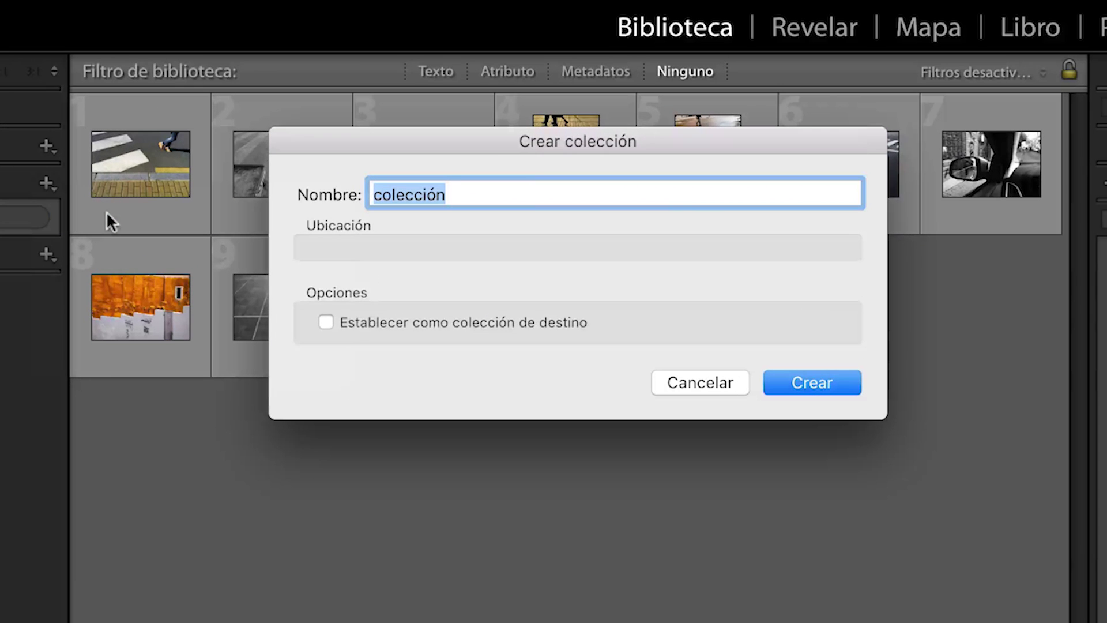
{"action": "type", "text": "GBimagen"}
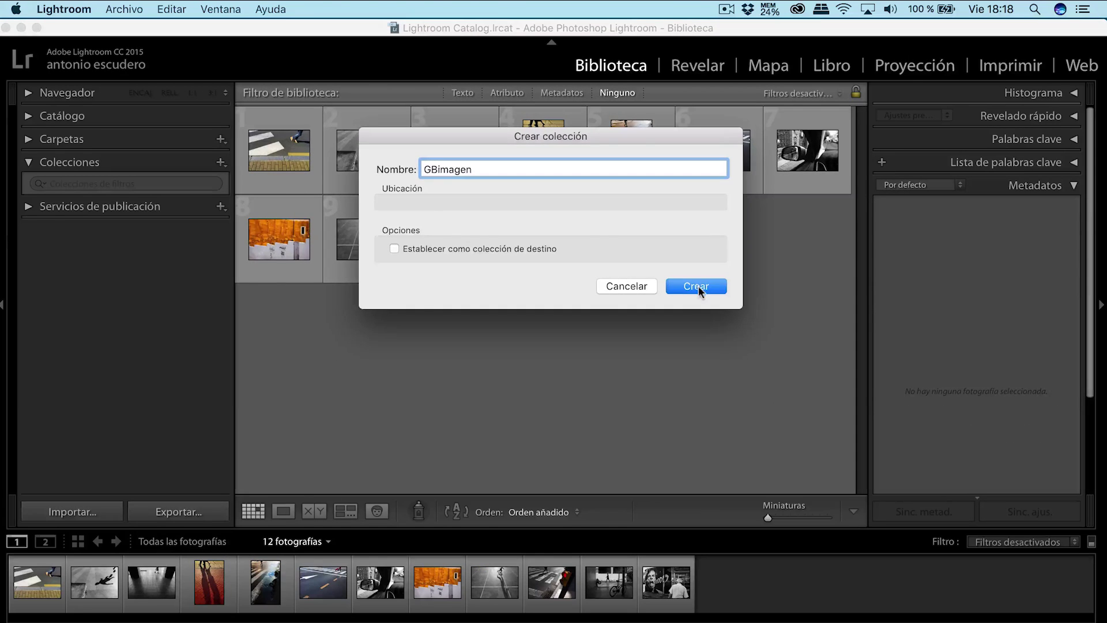
{"action": "left_click", "coordinate": [697, 286]}
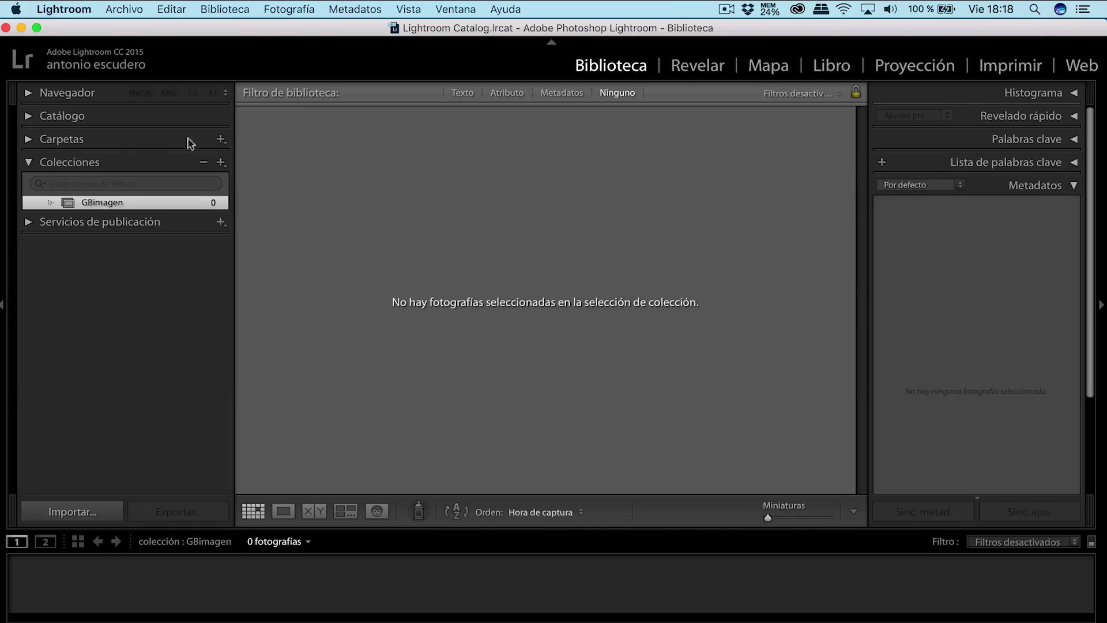
Add every photo from Todas las fotografías except the red-pavement shadow photo to the GBimagen collection
{"action": "left_click", "coordinate": [28, 116]}
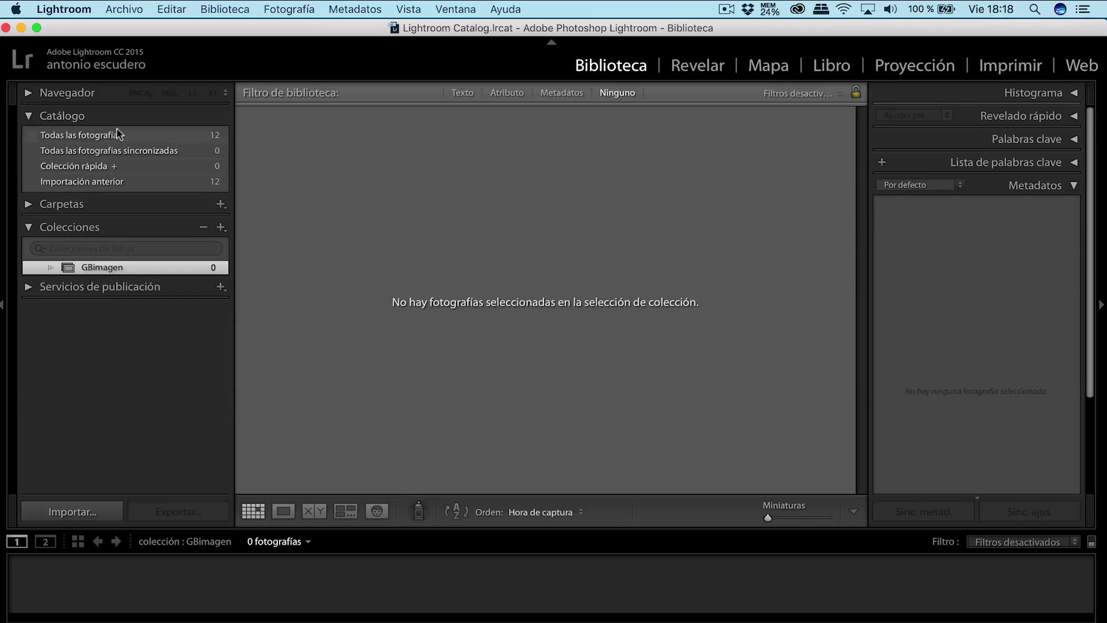
{"action": "left_click", "coordinate": [101, 139]}
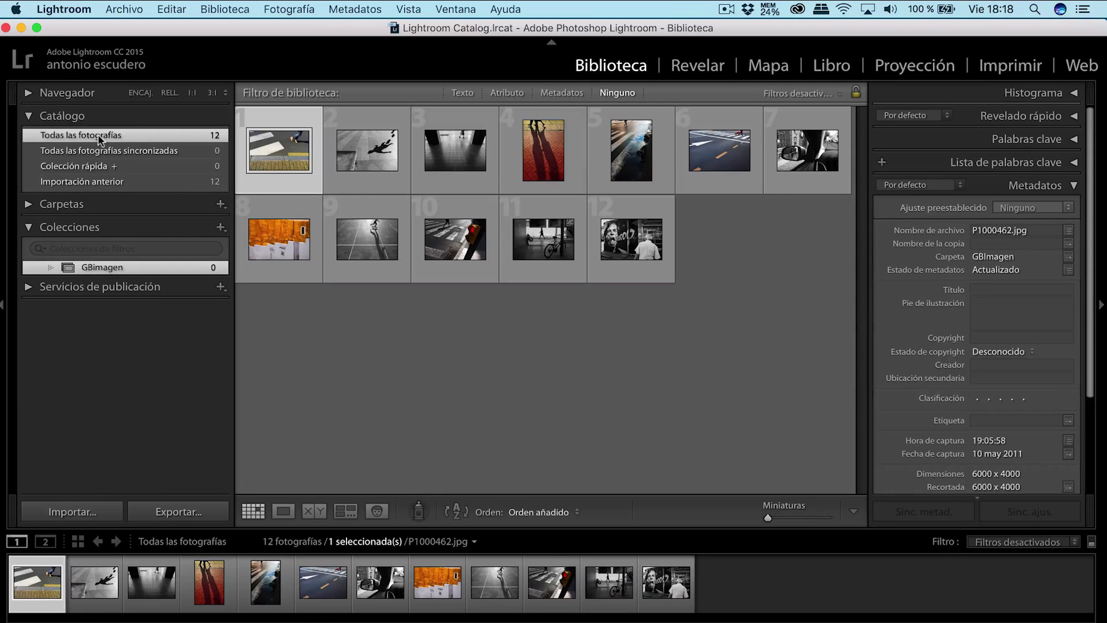
{"action": "left_click_drag", "start_coordinate": [278, 151], "coordinate": [115, 267]}
{"action": "left_click_drag", "start_coordinate": [367, 152], "coordinate": [115, 266]}
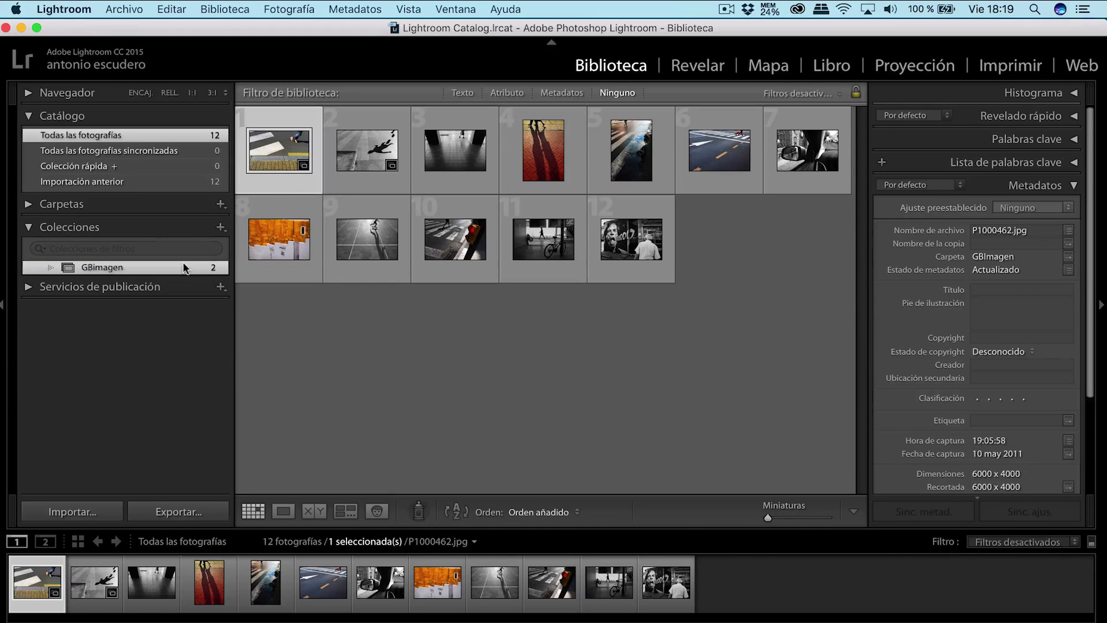
{"action": "left_click_drag", "start_coordinate": [454, 161], "coordinate": [215, 269]}
{"action": "left_click_drag", "start_coordinate": [631, 151], "coordinate": [207, 270]}
{"action": "left_click_drag", "start_coordinate": [720, 151], "coordinate": [203, 271]}
{"action": "left_click_drag", "start_coordinate": [368, 239], "coordinate": [295, 266]}
{"action": "left_click_drag", "start_coordinate": [687, 268], "coordinate": [259, 280]}
{"action": "left_click_drag", "start_coordinate": [548, 271], "coordinate": [260, 280]}
{"action": "left_click_drag", "start_coordinate": [864, 219], "coordinate": [454, 274]}
{"action": "left_click_drag", "start_coordinate": [1037, 216], "coordinate": [466, 274]}
{"action": "left_click_drag", "start_coordinate": [542, 241], "coordinate": [241, 281]}
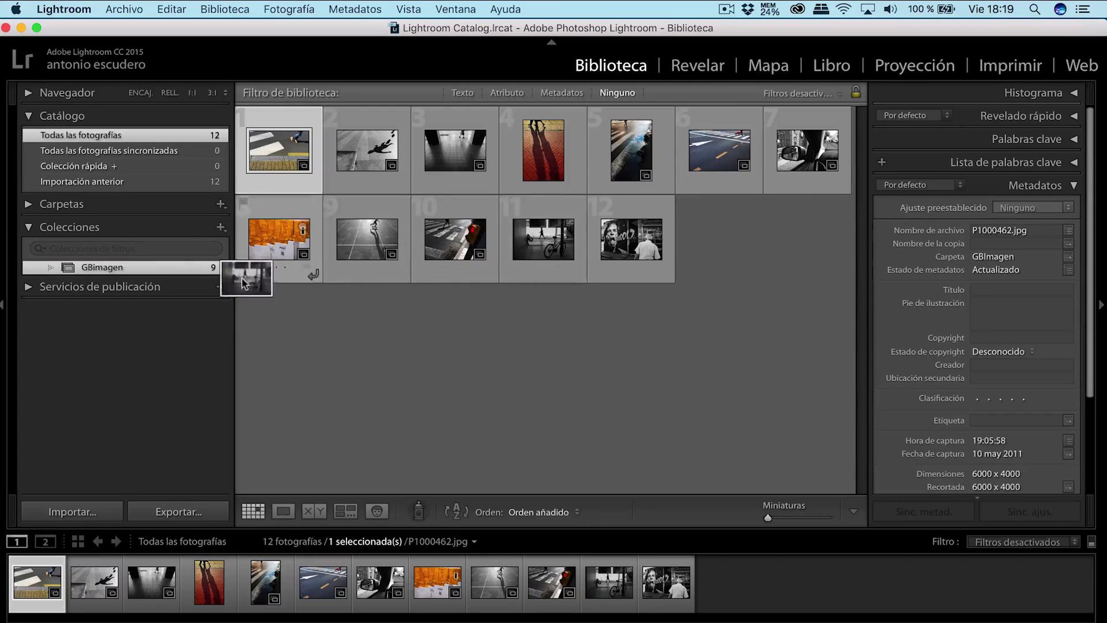
{"action": "left_click_drag", "start_coordinate": [629, 242], "coordinate": [219, 271]}
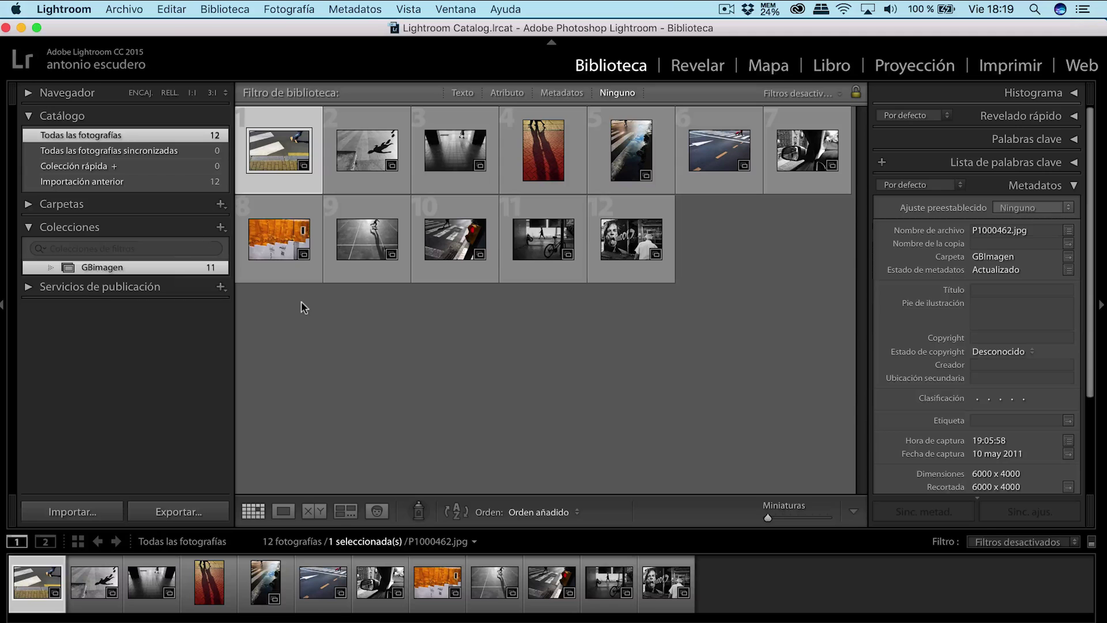
In the Proyección module, reorder the GBimagen photos: skateboarder first, vertical puddle crossing third, blue road fifth and orange wall seventh
{"action": "left_click", "coordinate": [921, 67]}
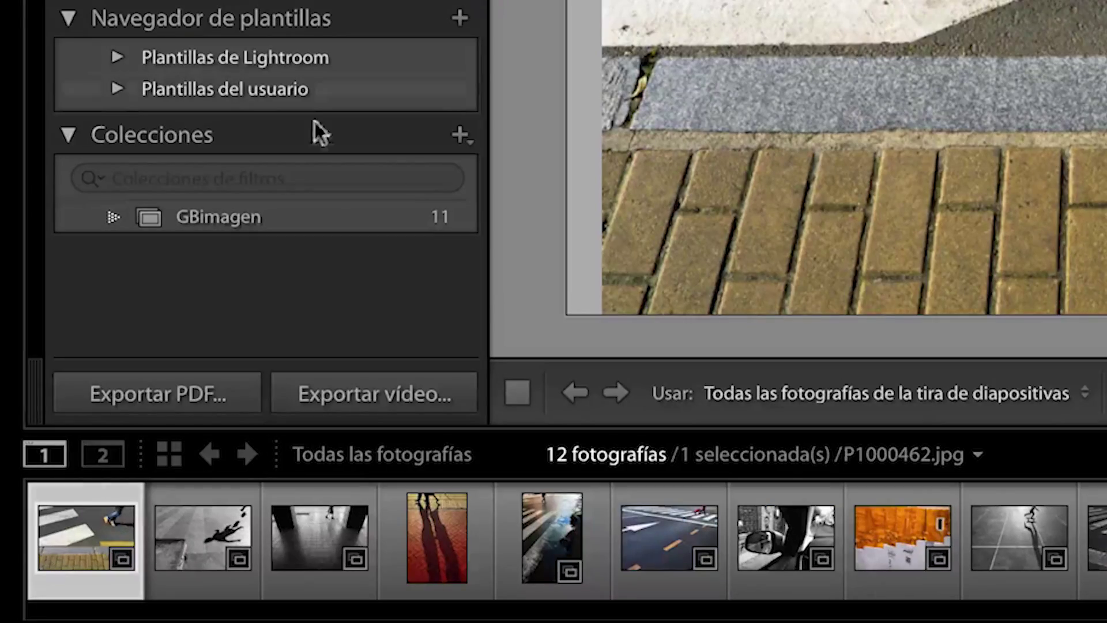
{"action": "left_click", "coordinate": [208, 218]}
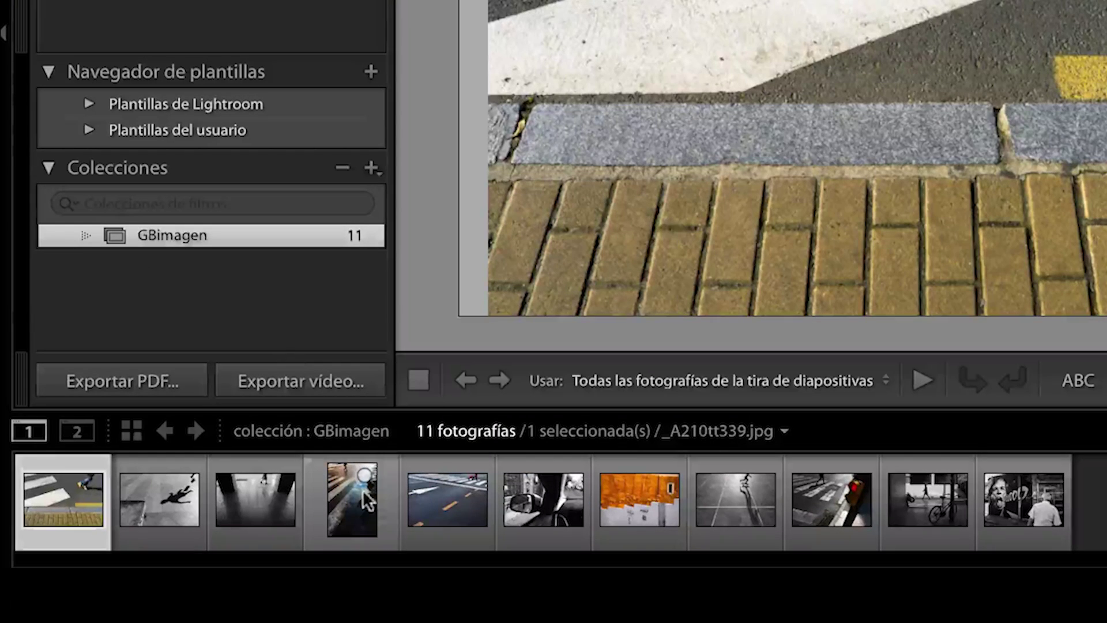
{"action": "left_click_drag", "start_coordinate": [363, 494], "coordinate": [137, 490]}
{"action": "left_click_drag", "start_coordinate": [437, 514], "coordinate": [338, 516]}
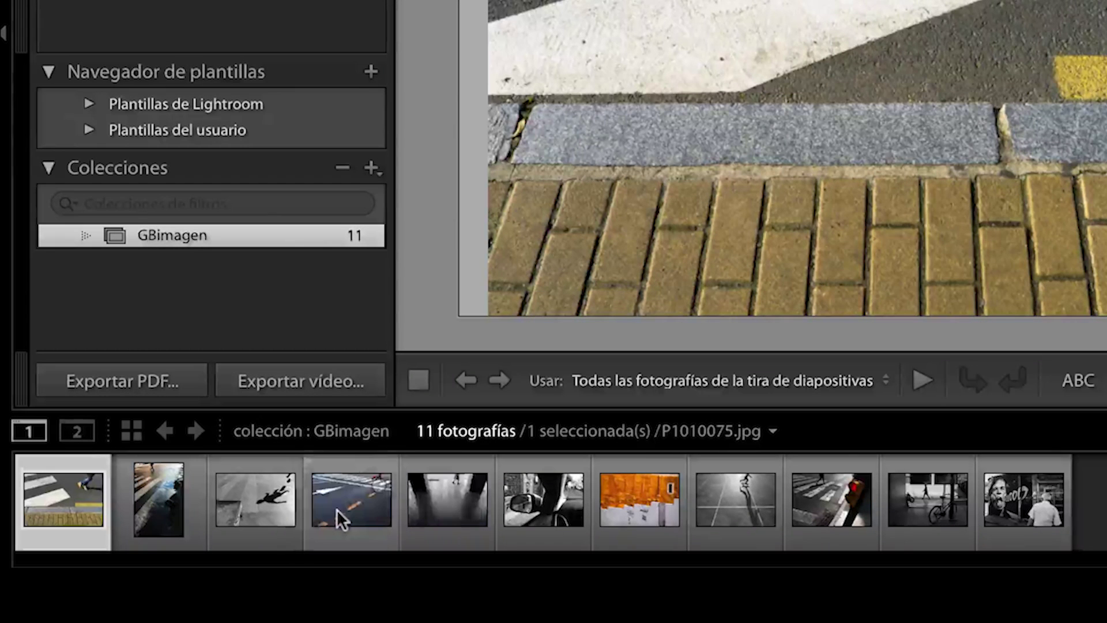
{"action": "left_click_drag", "start_coordinate": [621, 505], "coordinate": [538, 506]}
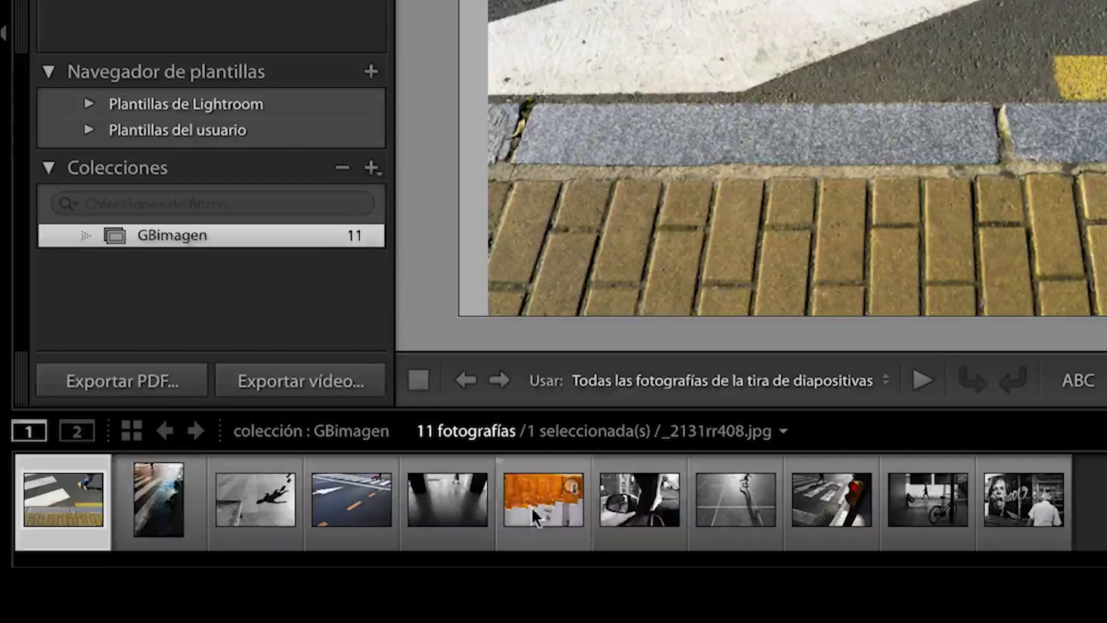
{"action": "left_click_drag", "start_coordinate": [436, 582], "coordinate": [25, 576]}
{"action": "left_click", "coordinate": [49, 593]}
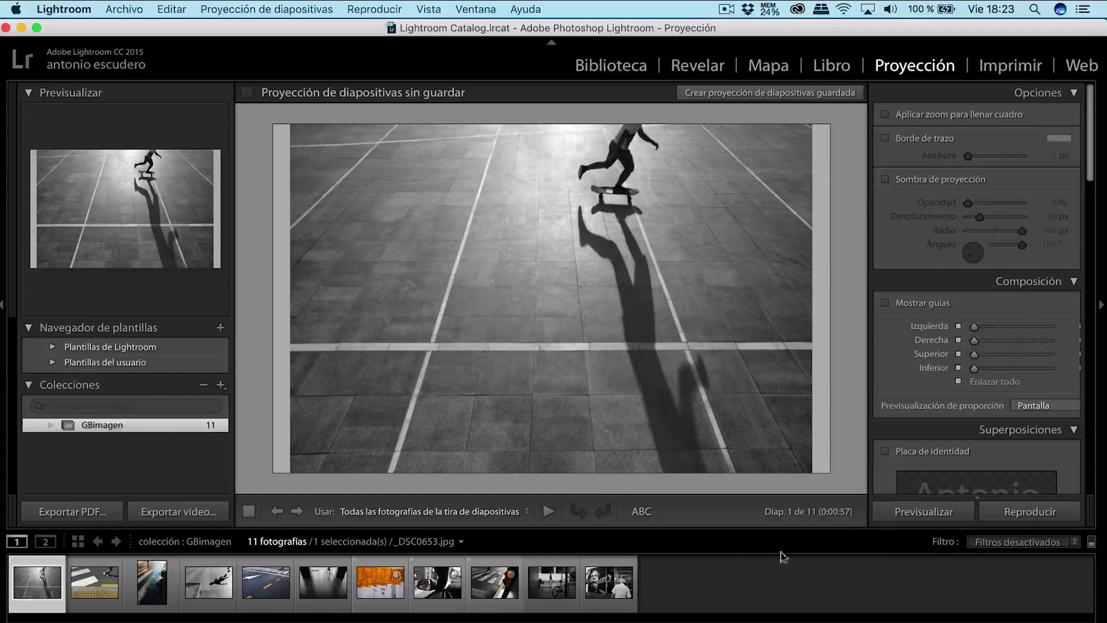
Collapse all the slideshow settings sections, from Opciones to Reproducción
{"action": "left_click", "coordinate": [1073, 92]}
{"action": "left_click", "coordinate": [1073, 115]}
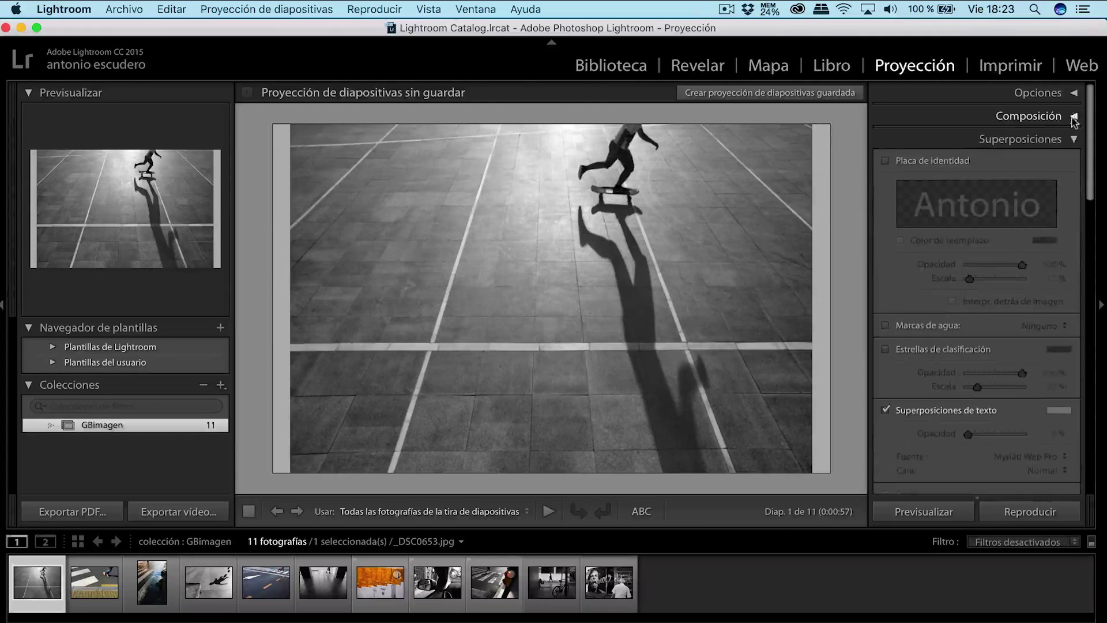
{"action": "left_click", "coordinate": [1073, 138]}
{"action": "left_click", "coordinate": [1074, 162]}
{"action": "left_click", "coordinate": [1074, 184]}
{"action": "left_click", "coordinate": [1074, 208]}
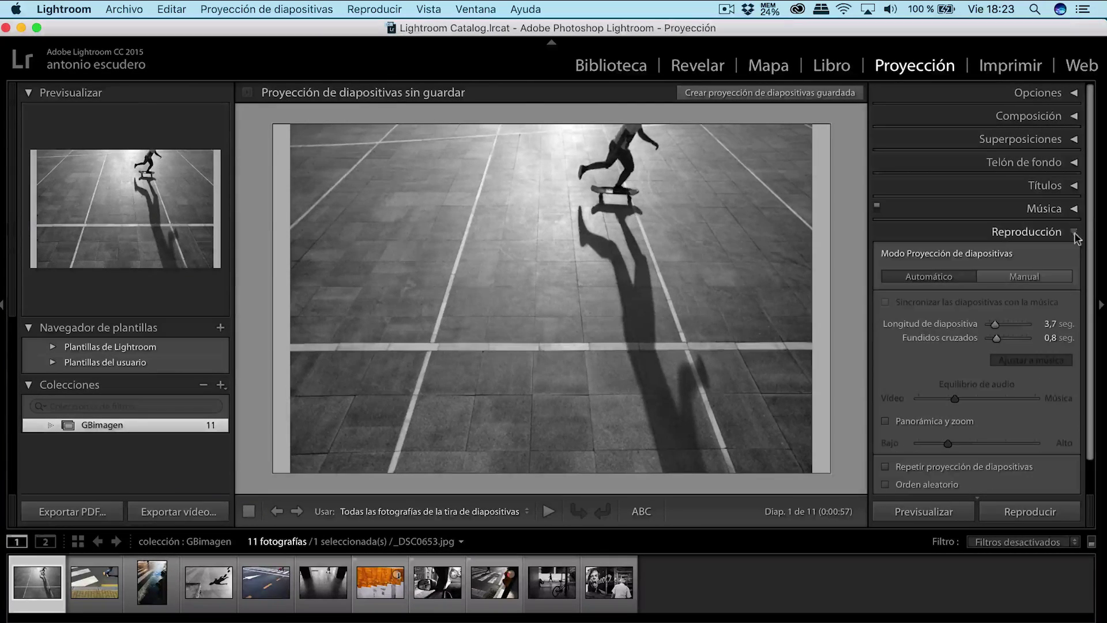
{"action": "left_click", "coordinate": [1074, 232]}
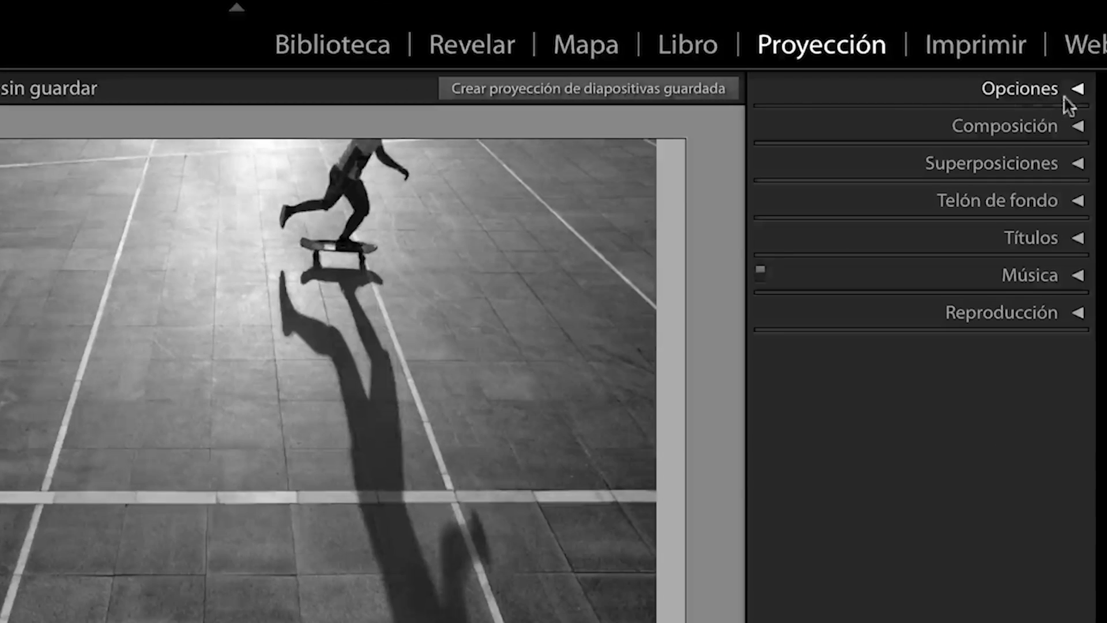
Enable Aplicar zoom para llenar cuadro and reposition the vertical puddle photo in its frame to show the pedestrian at its upper edge
{"action": "left_click", "coordinate": [1079, 91]}
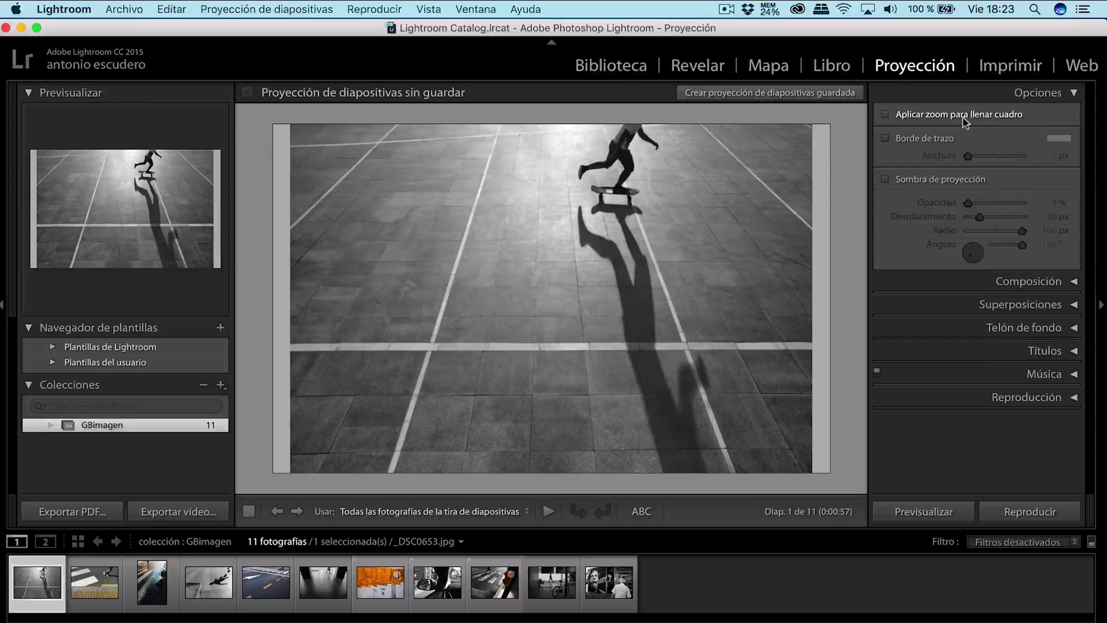
{"action": "left_click", "coordinate": [885, 116]}
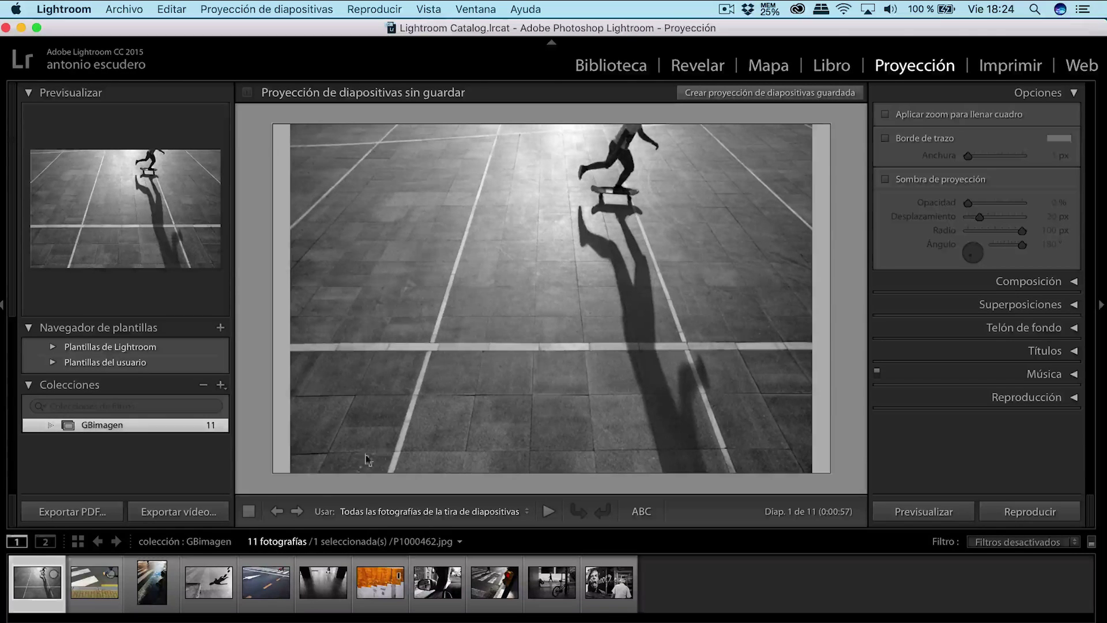
{"action": "left_click", "coordinate": [155, 580]}
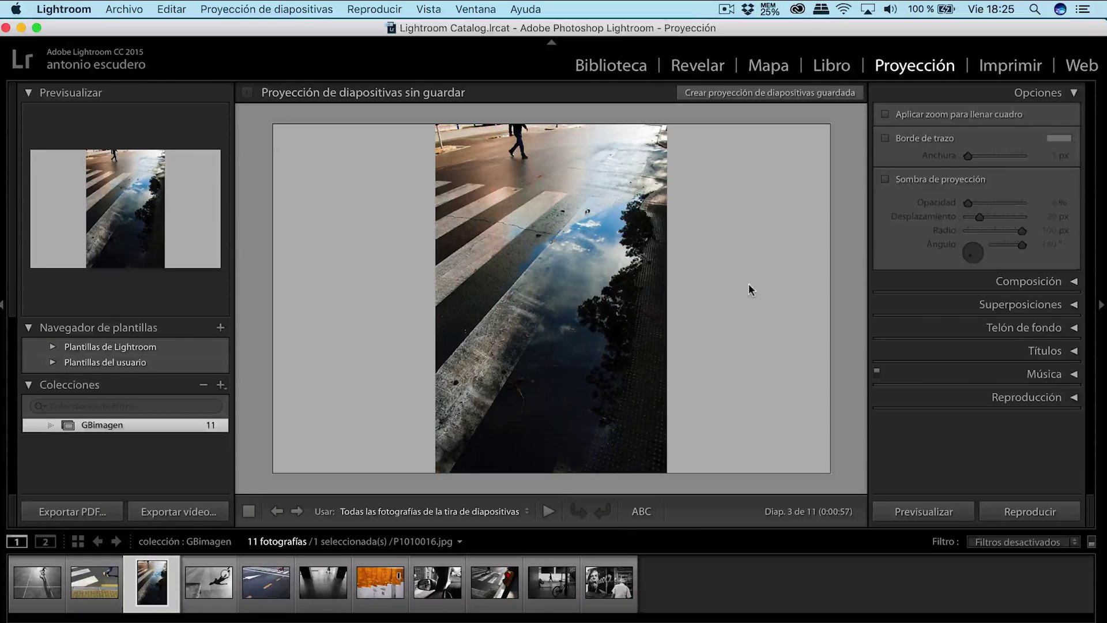
{"action": "left_click", "coordinate": [886, 115]}
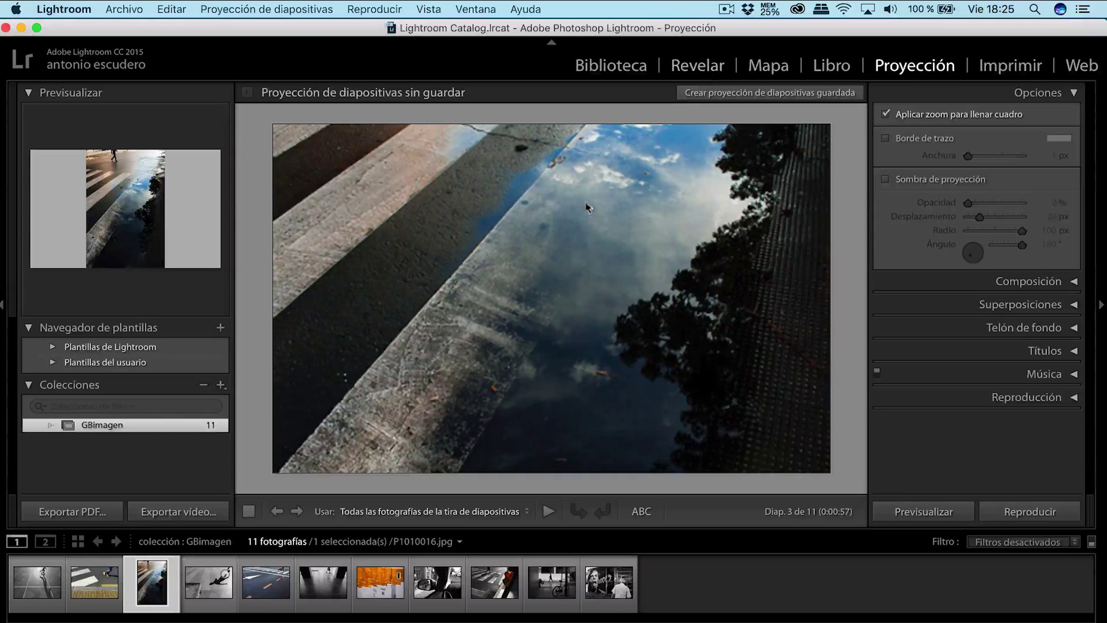
{"action": "left_click_drag", "start_coordinate": [585, 206], "coordinate": [592, 363]}
{"action": "mouse_move", "coordinate": [586, 197]}
{"action": "left_mouse_down"}
{"action": "mouse_move", "coordinate": [593, 289]}
{"action": "mouse_move", "coordinate": [615, 364]}
{"action": "mouse_move", "coordinate": [605, 181]}
{"action": "mouse_move", "coordinate": [625, 174]}
{"action": "mouse_move", "coordinate": [636, 360]}
{"action": "mouse_move", "coordinate": [627, 383]}
{"action": "mouse_move", "coordinate": [627, 329]}
{"action": "mouse_move", "coordinate": [629, 345]}
{"action": "left_mouse_up"}
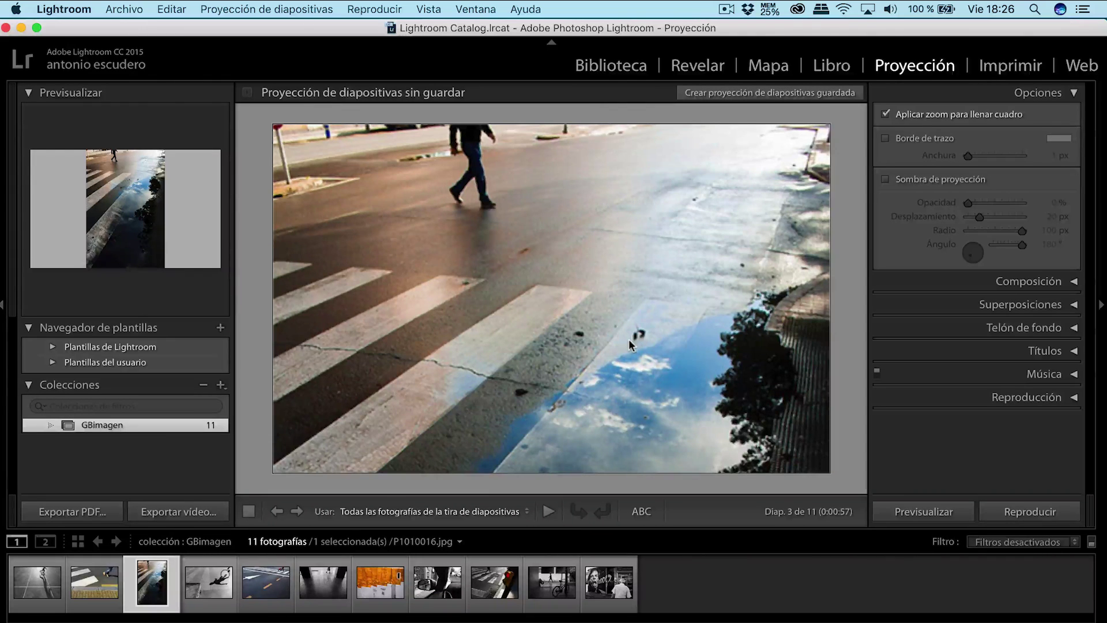
Check how the neighbouring slides fill the frame, ending on the vertical puddle photo
{"action": "left_click", "coordinate": [389, 579]}
{"action": "left_click", "coordinate": [322, 582]}
{"action": "left_click", "coordinate": [266, 581]}
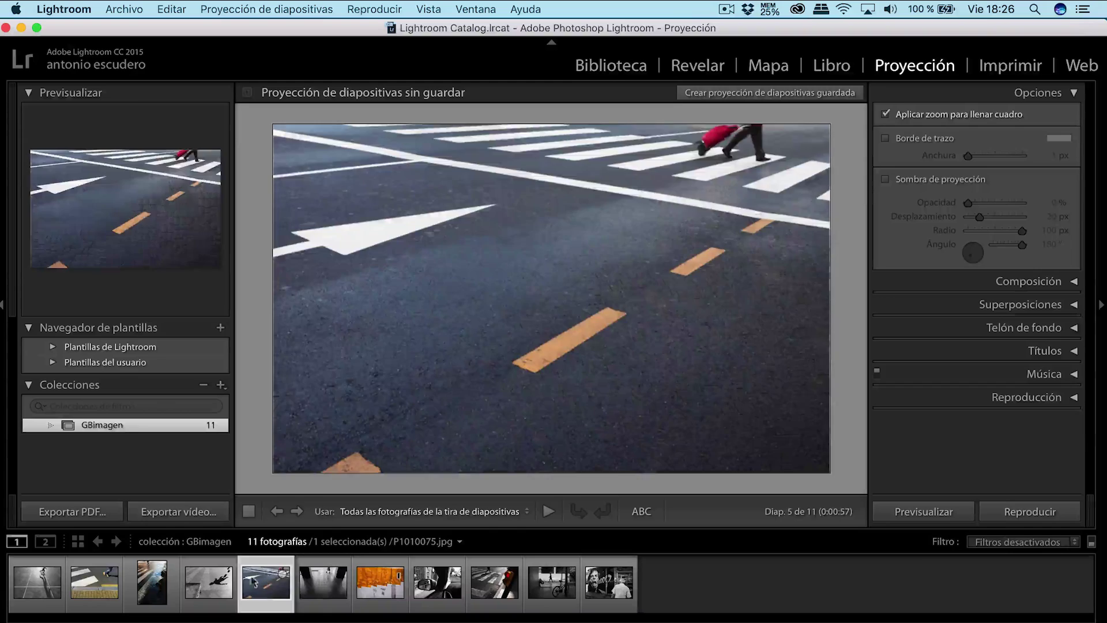
{"action": "left_click", "coordinate": [209, 582]}
{"action": "left_click", "coordinate": [162, 579]}
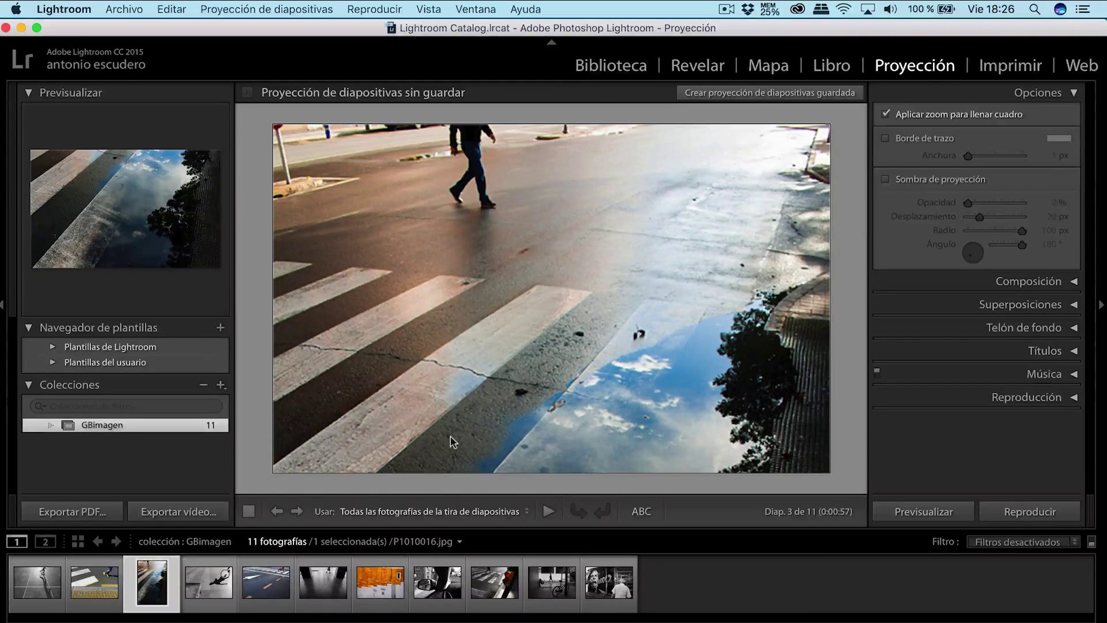
Disable Aplicar zoom para llenar cuadro and add a Borde de trazo 8 px wide around the photo
{"action": "left_click", "coordinate": [886, 114]}
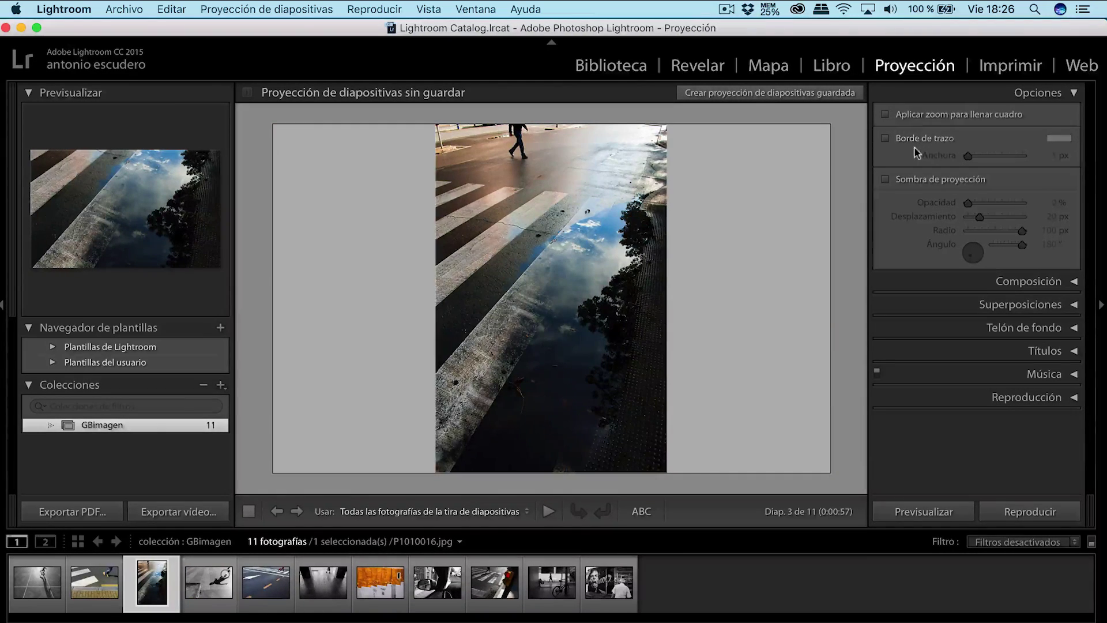
{"action": "left_click", "coordinate": [887, 137]}
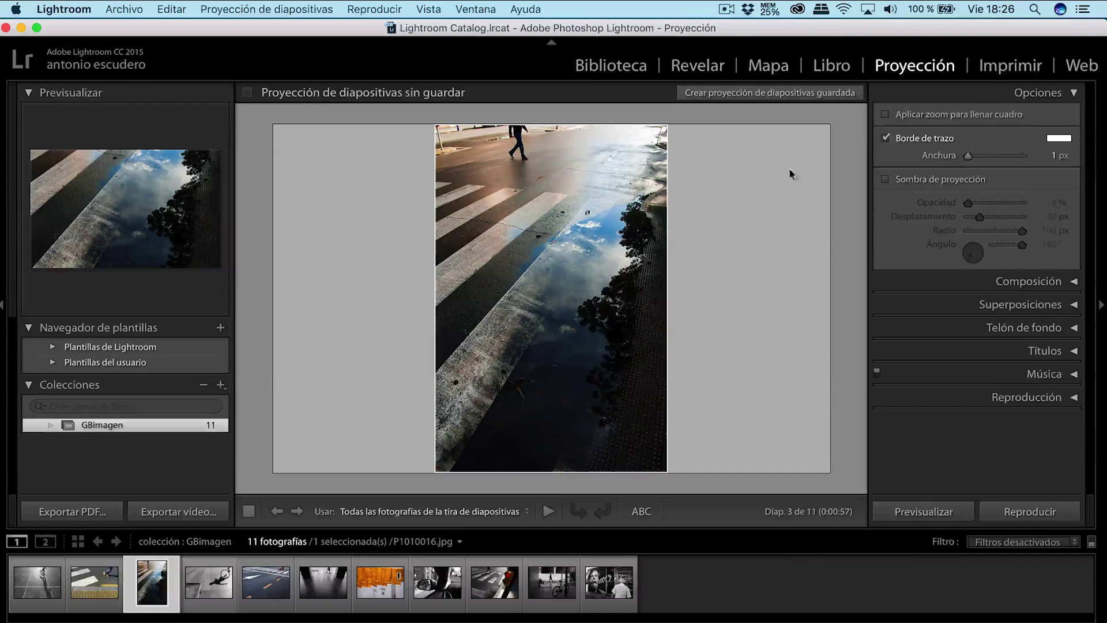
{"action": "mouse_move", "coordinate": [968, 155]}
{"action": "left_mouse_down"}
{"action": "mouse_move", "coordinate": [1022, 161]}
{"action": "mouse_move", "coordinate": [988, 161]}
{"action": "left_mouse_up"}
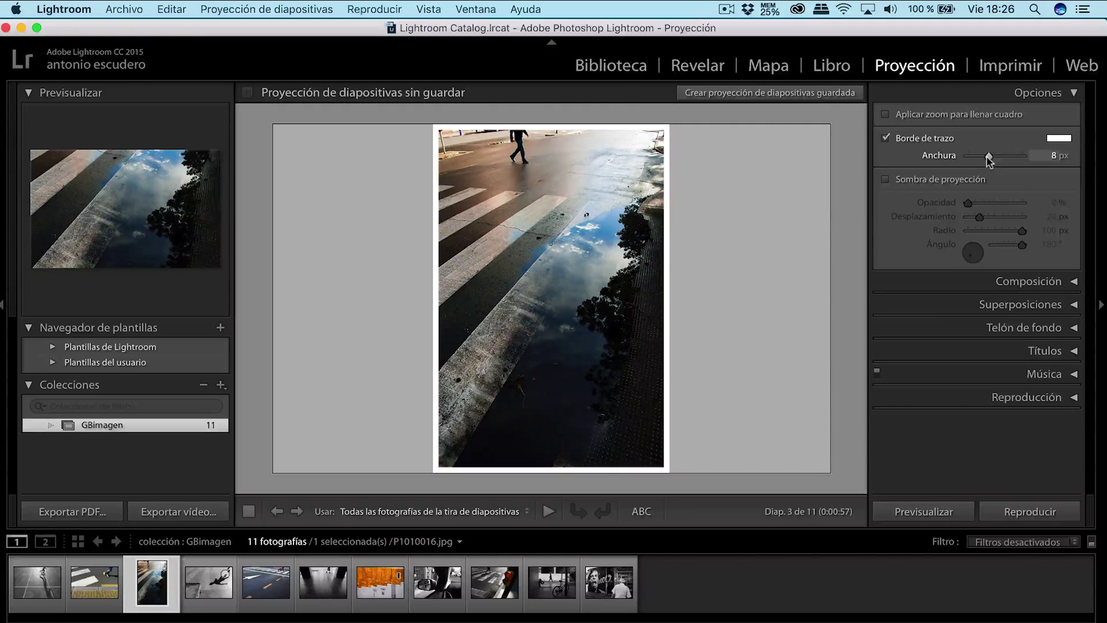
Try a green colour for the photo's stroke border and restore it to white
{"action": "left_click", "coordinate": [1069, 144]}
{"action": "left_click", "coordinate": [903, 142]}
{"action": "left_click", "coordinate": [822, 174]}
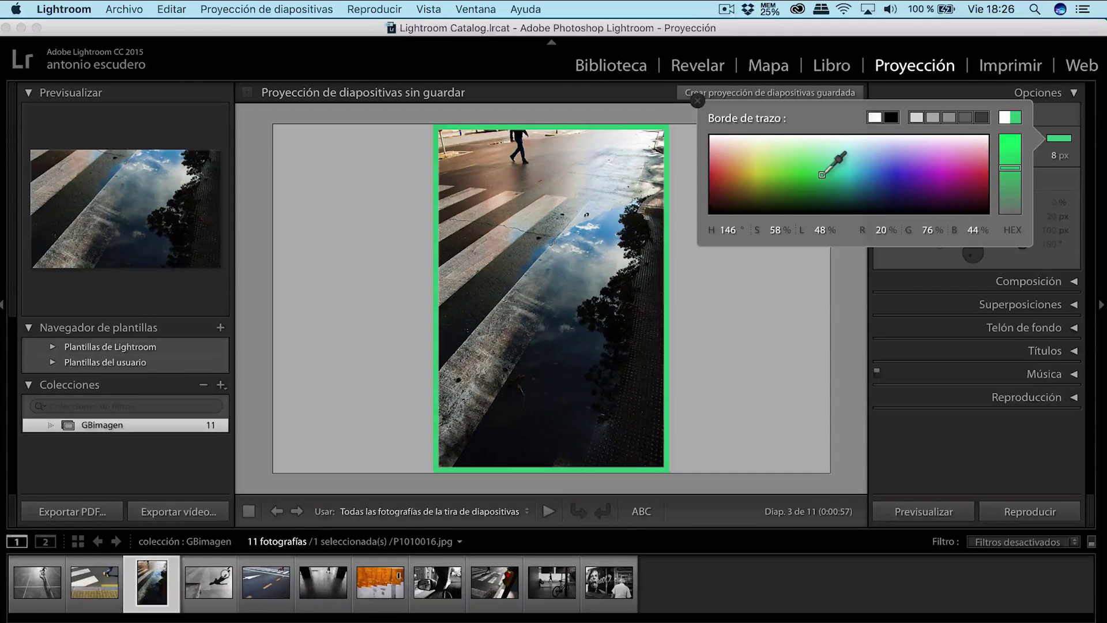
{"action": "left_click", "coordinate": [697, 101]}
{"action": "left_click", "coordinate": [1058, 139]}
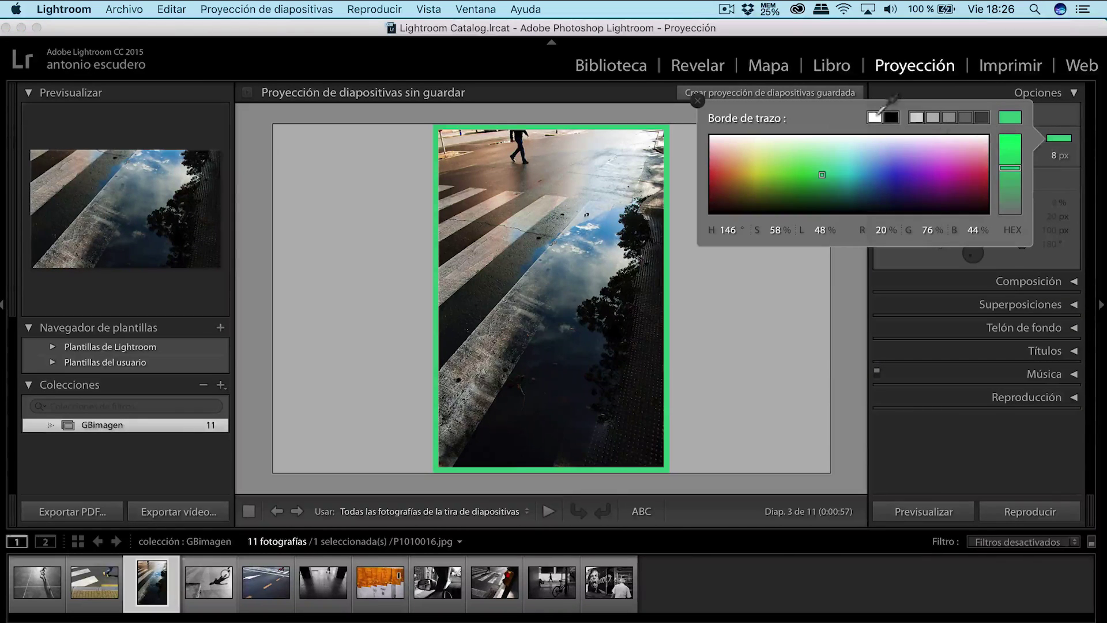
{"action": "left_click", "coordinate": [874, 117]}
{"action": "left_click", "coordinate": [697, 100]}
Set the stroke border's Anchura to 4 px
{"action": "left_click", "coordinate": [1057, 156]}
{"action": "type", "text": "4"}
{"action": "key", "text": "Return"}
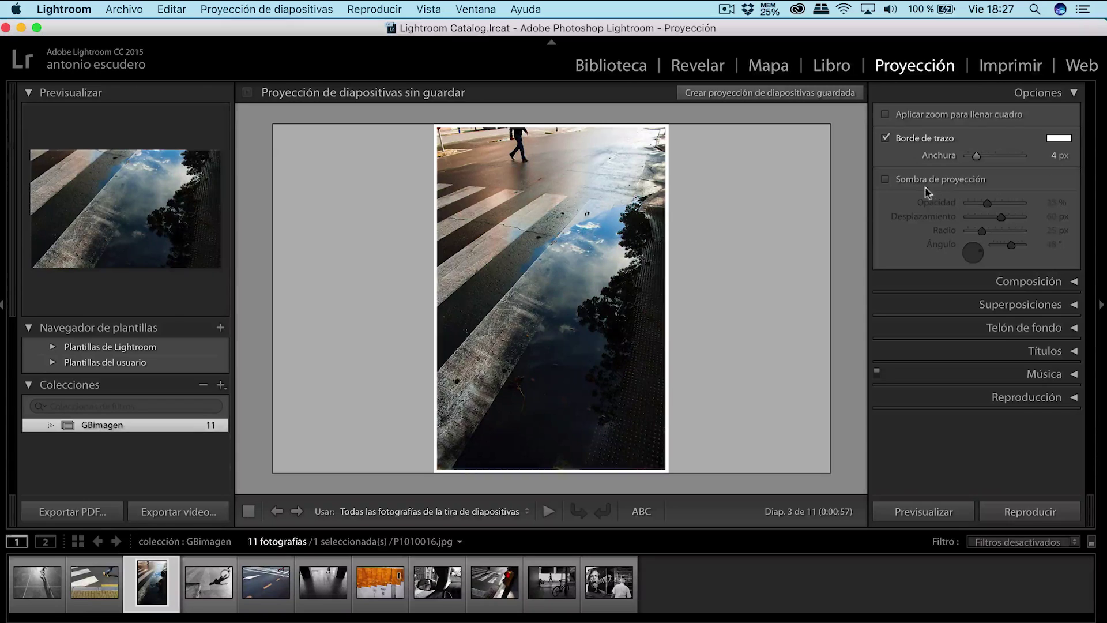
Enable Sombra de proyección with 54 % opacity, 94 px radius and a 33° angle, reduce its offset, and collapse Opciones
{"action": "left_click", "coordinate": [885, 180]}
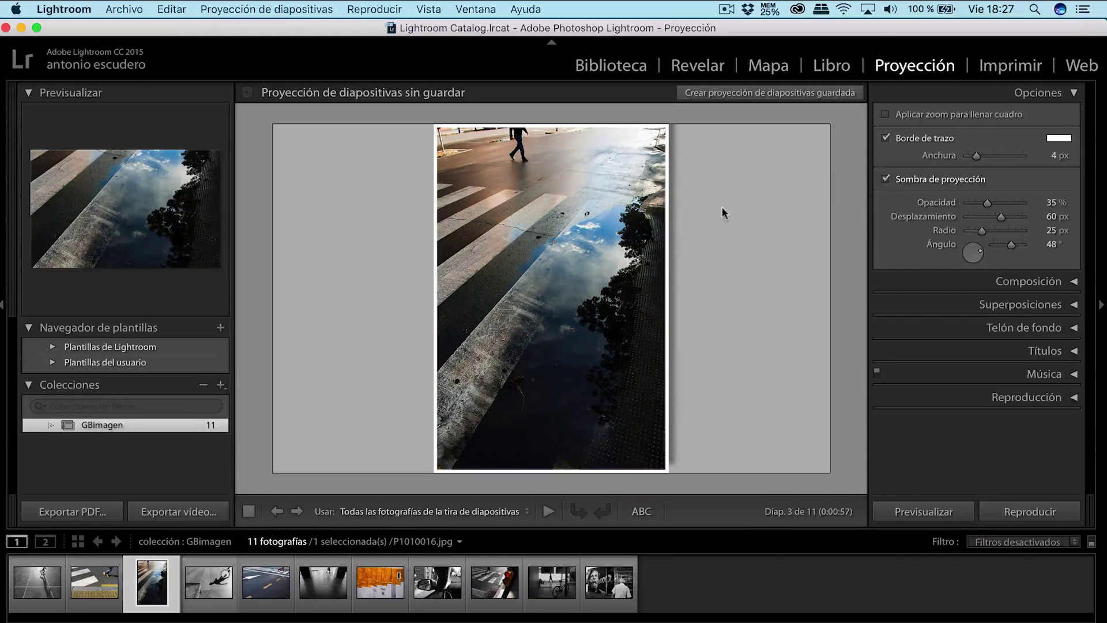
{"action": "left_click_drag", "start_coordinate": [987, 203], "coordinate": [983, 254]}
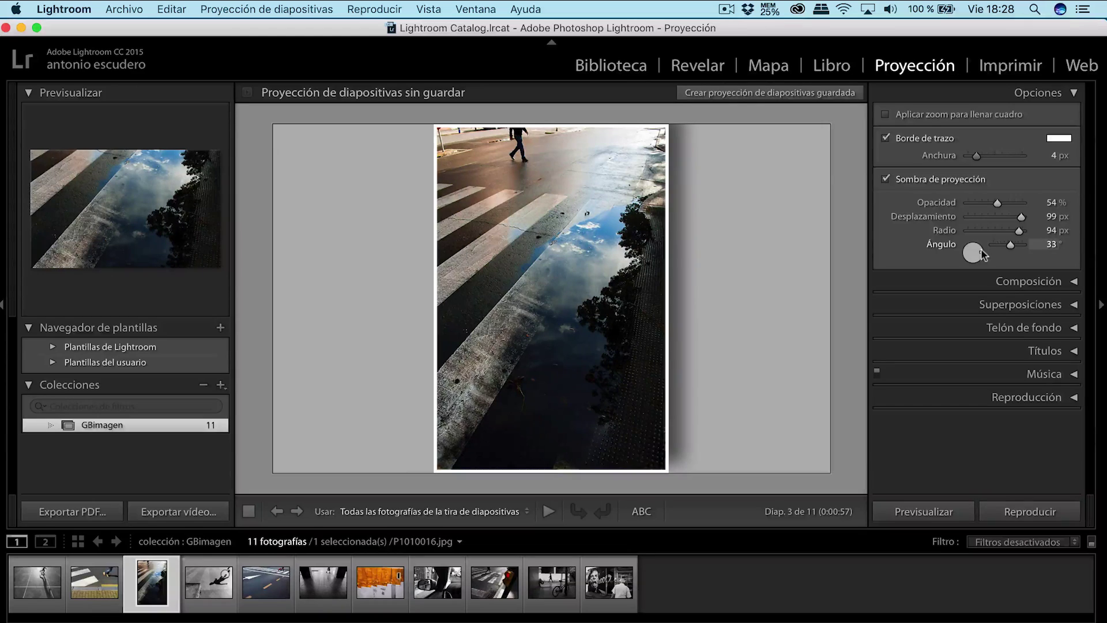
{"action": "left_click_drag", "start_coordinate": [1014, 220], "coordinate": [1000, 218]}
{"action": "left_click", "coordinate": [1073, 93]}
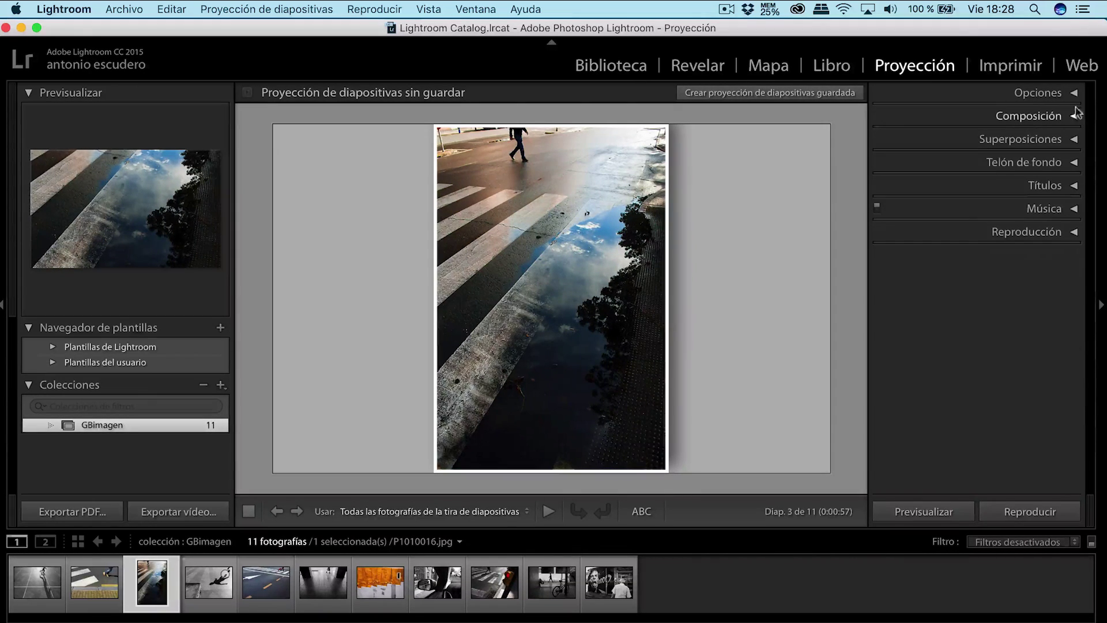
In Composición, enlarge the linked margins equally, unlink them and adjust each separately, leaving a wide right margin
{"action": "left_click", "coordinate": [1075, 116]}
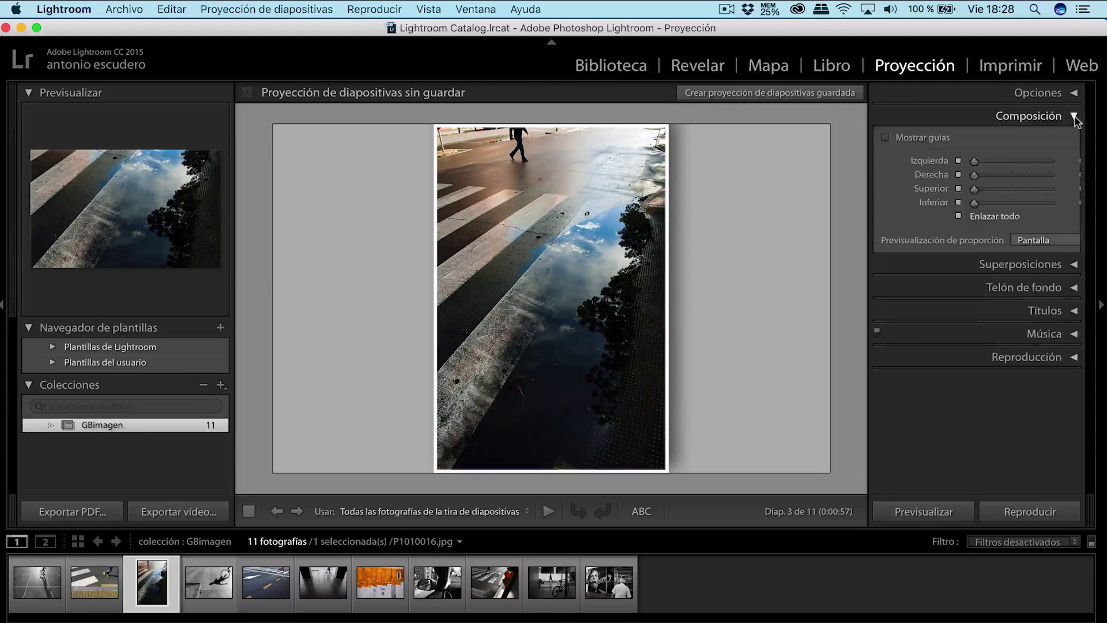
{"action": "left_click_drag", "start_coordinate": [975, 203], "coordinate": [996, 205]}
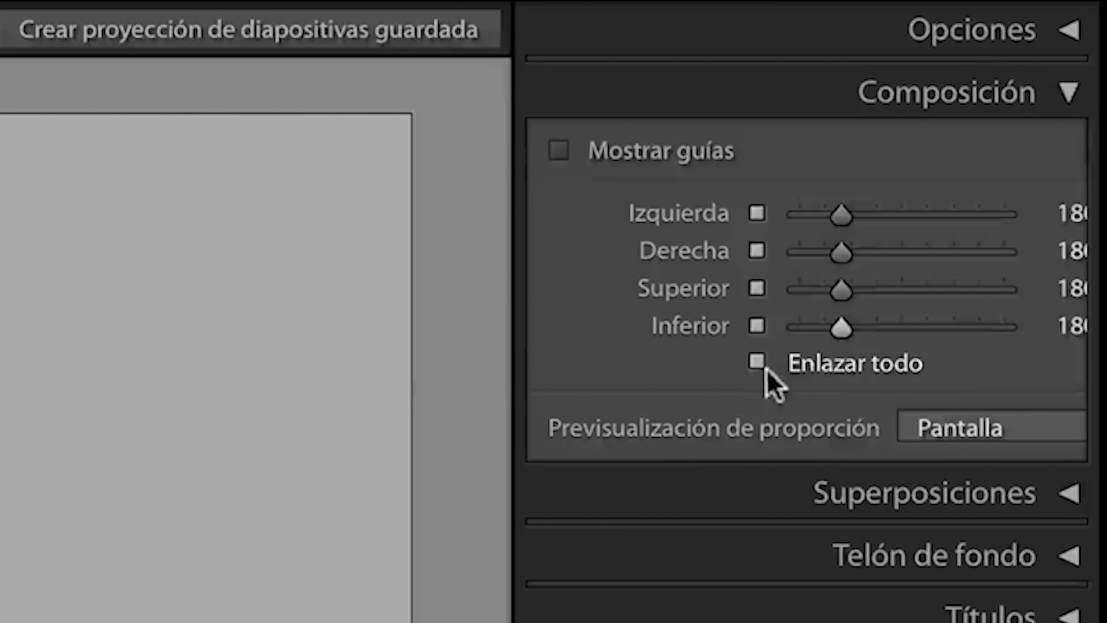
{"action": "left_click", "coordinate": [758, 361]}
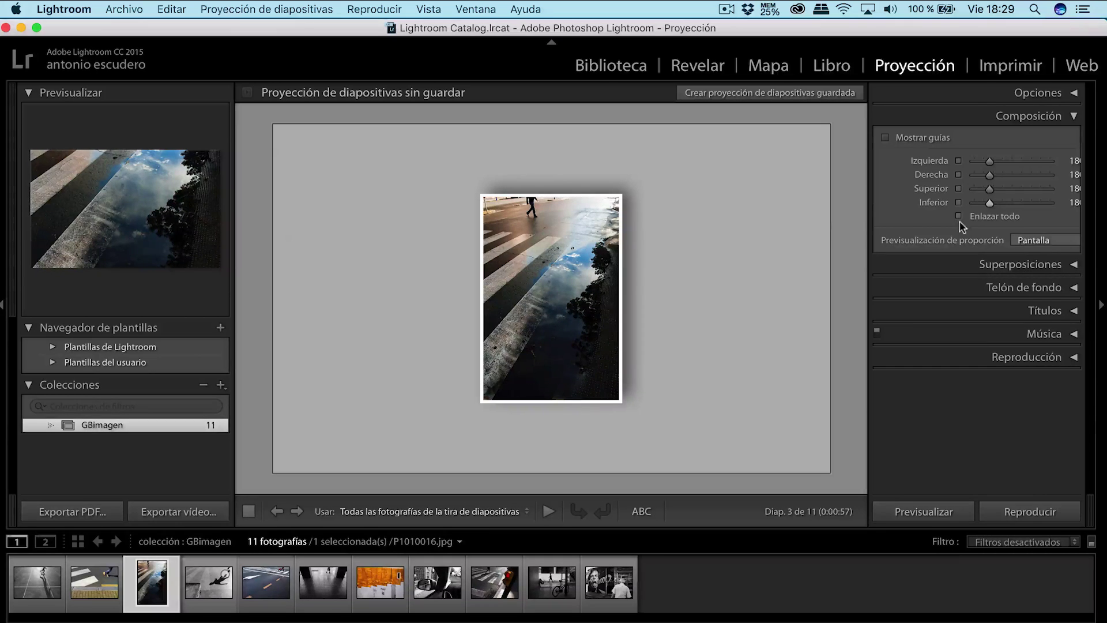
{"action": "mouse_move", "coordinate": [990, 162]}
{"action": "left_mouse_down"}
{"action": "mouse_move", "coordinate": [1022, 162]}
{"action": "mouse_move", "coordinate": [981, 176]}
{"action": "left_mouse_up"}
{"action": "left_click_drag", "start_coordinate": [989, 189], "coordinate": [1021, 162]}
{"action": "left_click_drag", "start_coordinate": [998, 190], "coordinate": [1040, 176]}
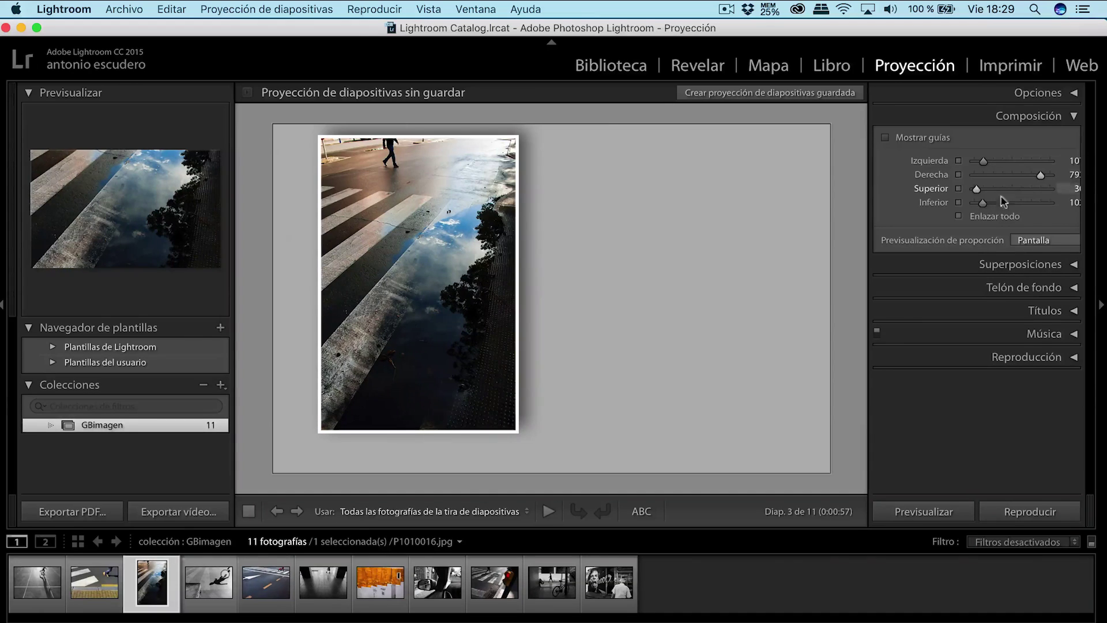
Relink all four margins, reduce them to a narrow equal border around the photo, and collapse Composición
{"action": "left_click", "coordinate": [960, 216]}
{"action": "left_click_drag", "start_coordinate": [982, 203], "coordinate": [977, 204]}
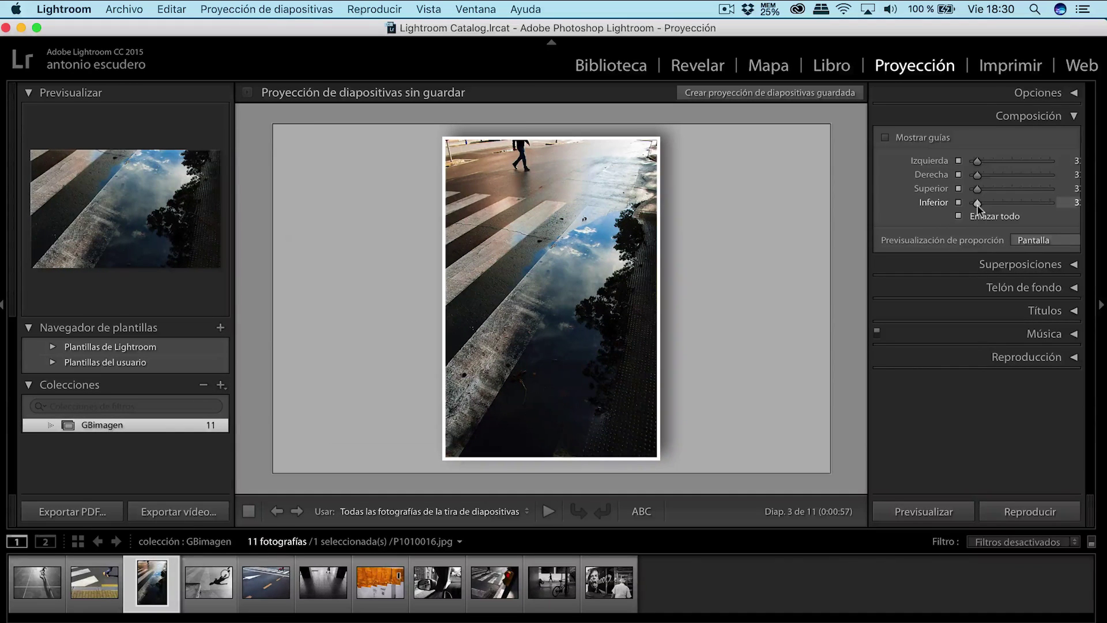
{"action": "left_click", "coordinate": [1071, 118]}
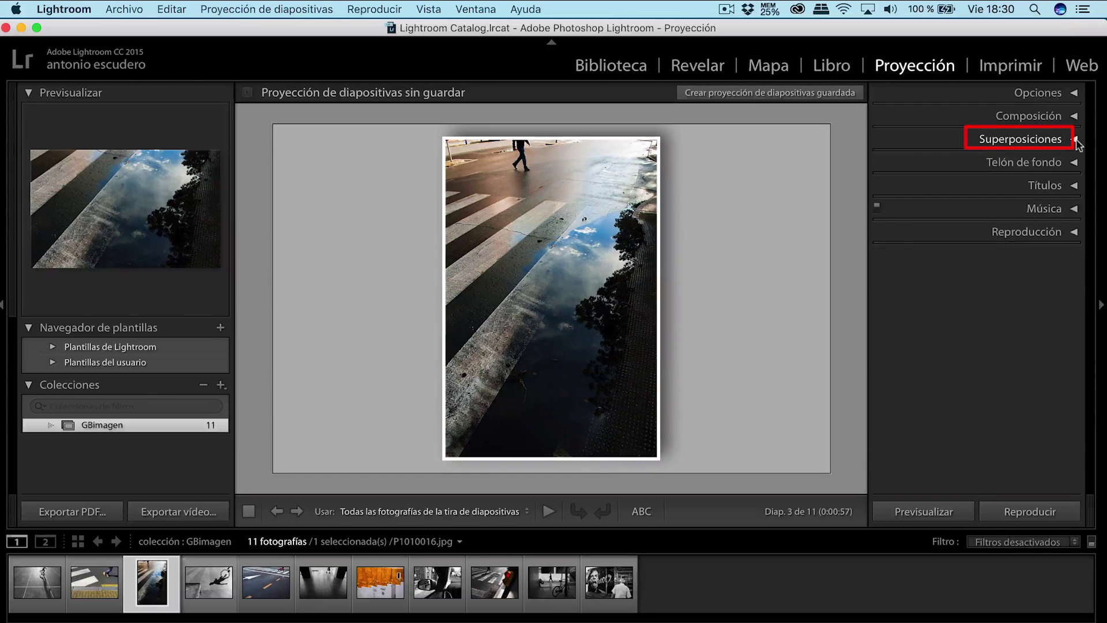
Enable Placa de identidad in Superposiciones and open the identity plate editor
{"action": "left_click", "coordinate": [1075, 141]}
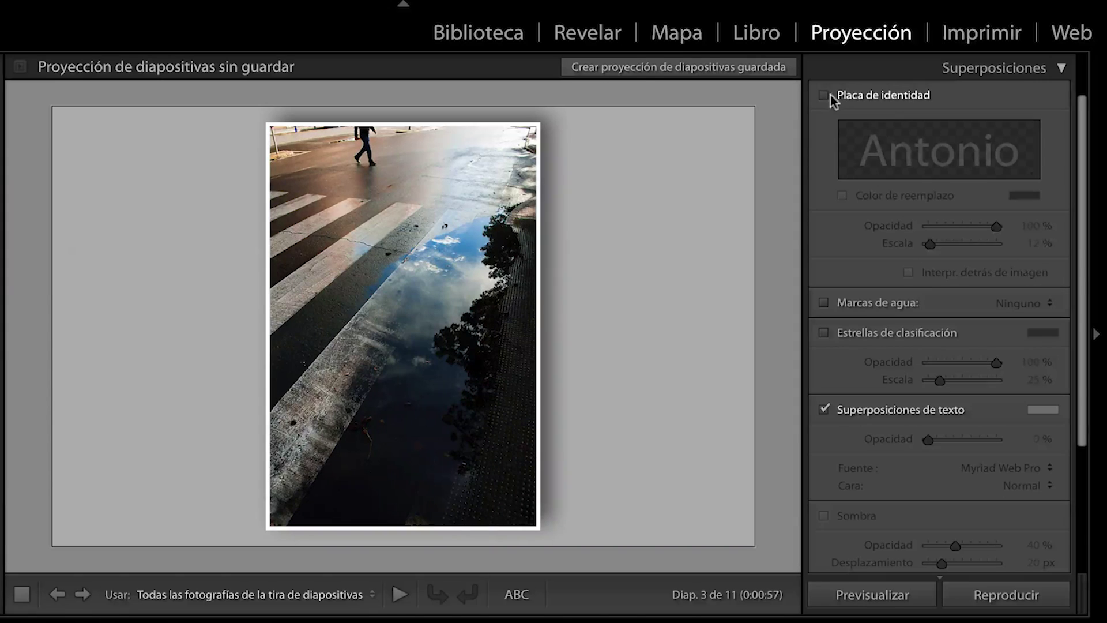
{"action": "left_click", "coordinate": [885, 115]}
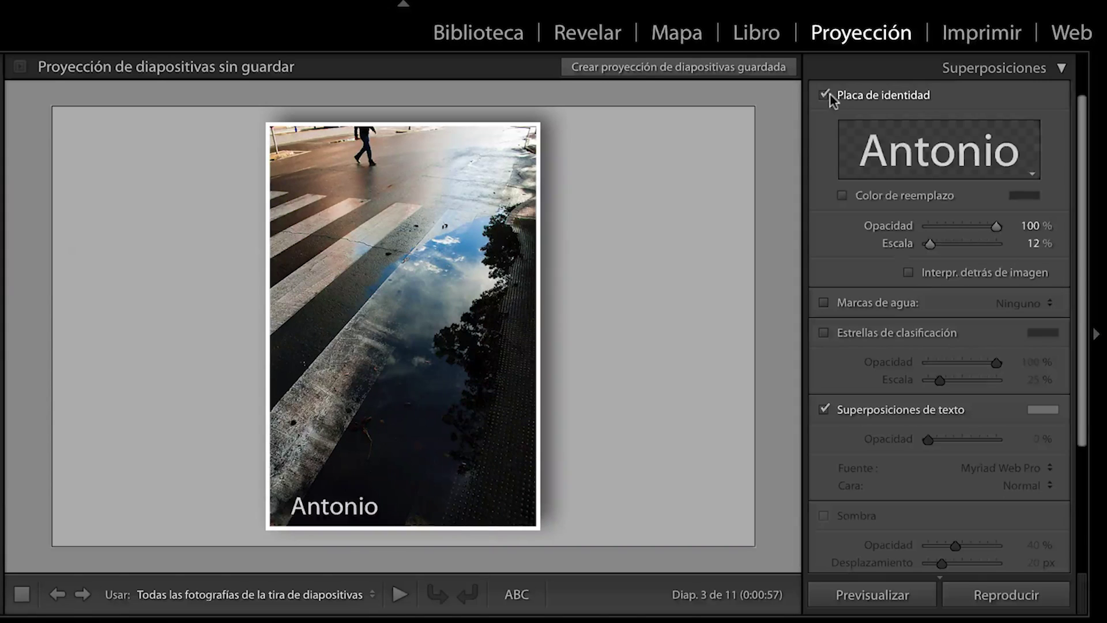
{"action": "left_click", "coordinate": [900, 149]}
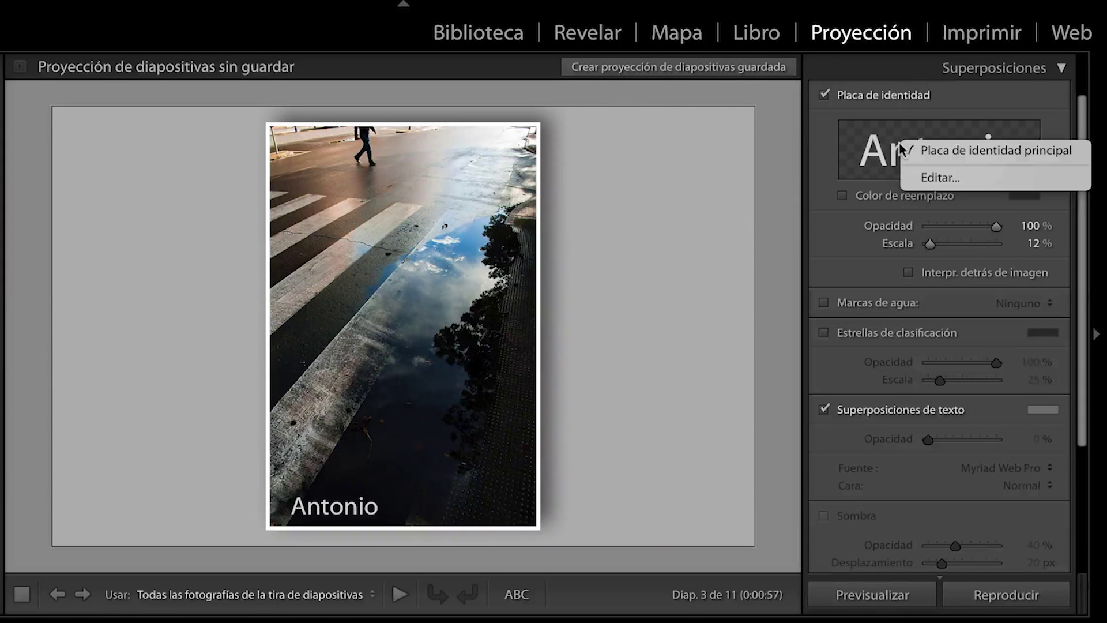
{"action": "left_click", "coordinate": [946, 178]}
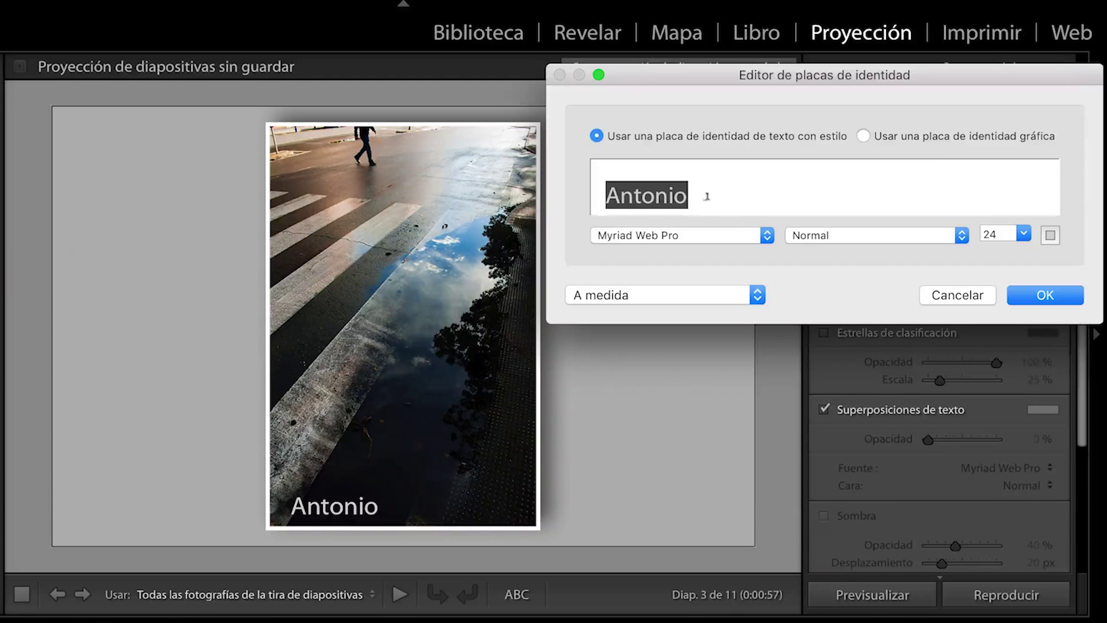
Style the identity plate text in red Lucida Grande, Normal, size 24, and apply it
{"action": "left_click", "coordinate": [766, 235]}
{"action": "left_click", "coordinate": [718, 255]}
{"action": "left_click", "coordinate": [819, 236]}
{"action": "left_click", "coordinate": [828, 252]}
{"action": "left_click", "coordinate": [1020, 238]}
{"action": "left_click", "coordinate": [1021, 264]}
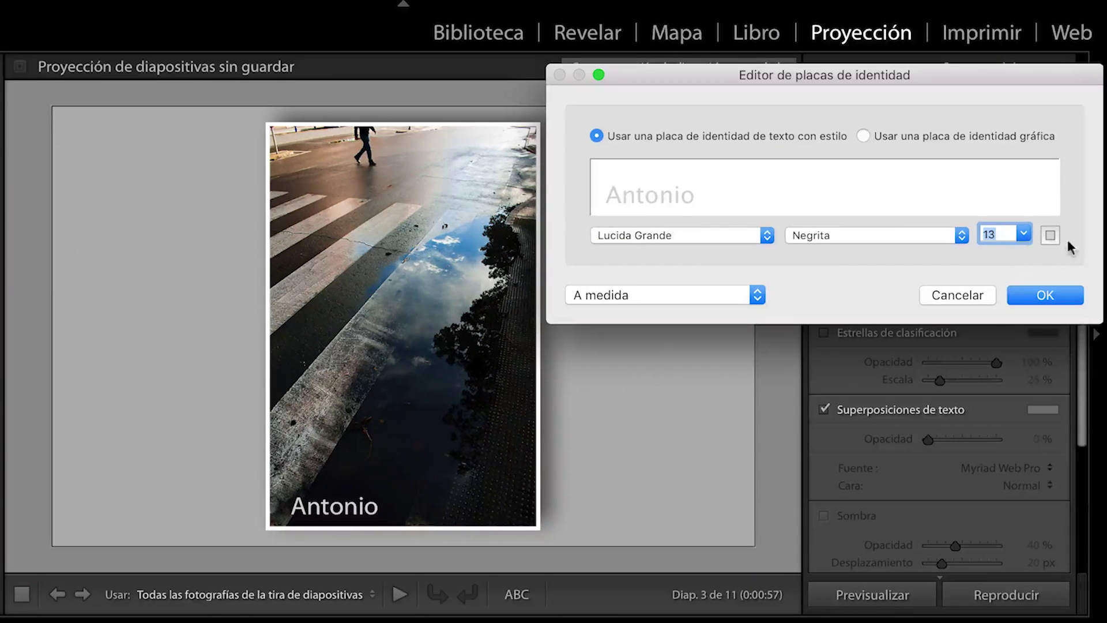
{"action": "left_click", "coordinate": [1049, 235]}
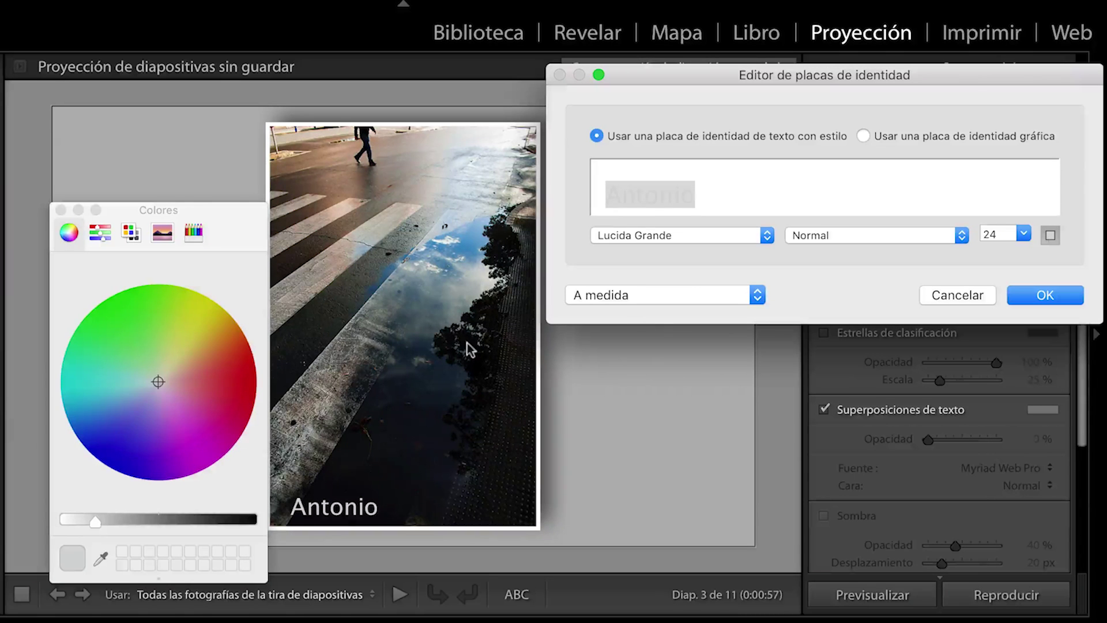
{"action": "left_click", "coordinate": [253, 369]}
{"action": "left_click", "coordinate": [1038, 295]}
Replace the text identity plate with a graphic one using editalo logo blanco.png from the Escritorio folder
{"action": "left_click", "coordinate": [904, 148]}
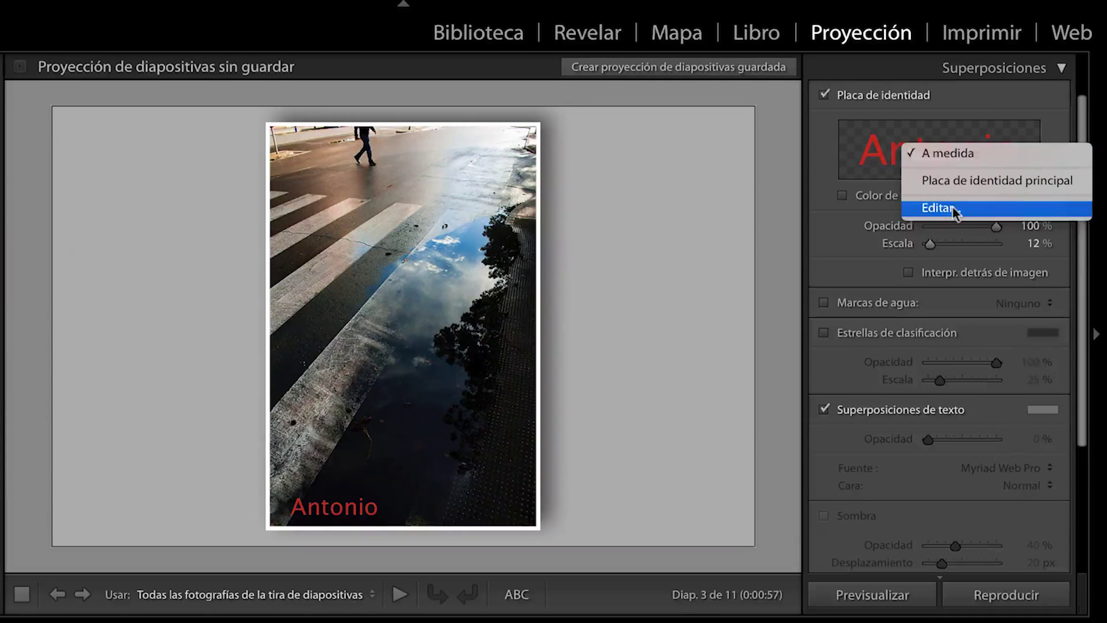
{"action": "left_click", "coordinate": [926, 208]}
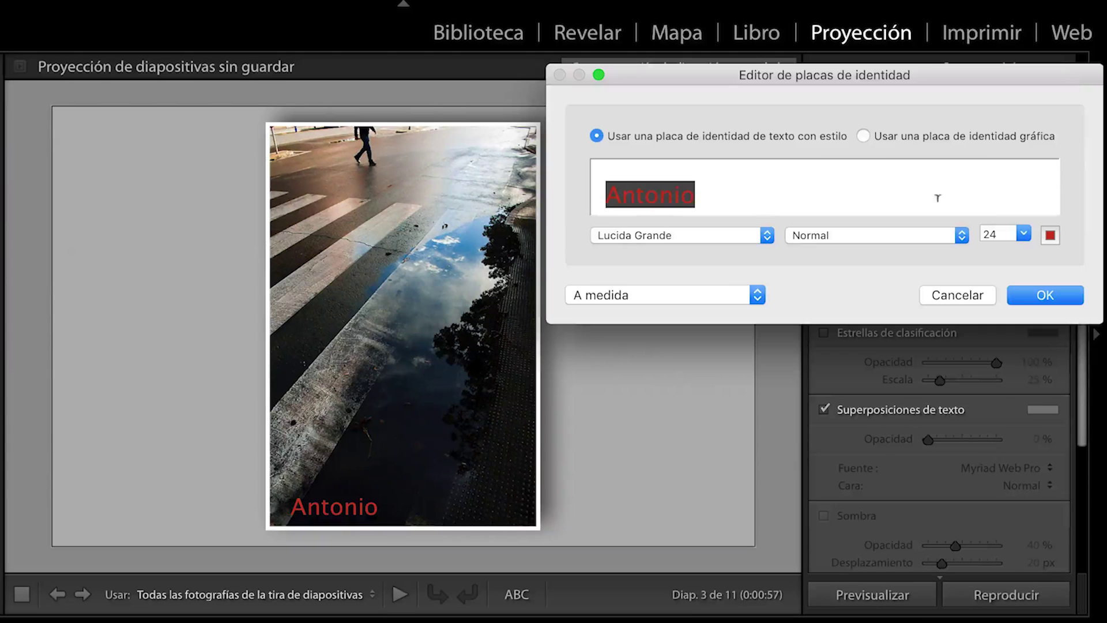
{"action": "left_click", "coordinate": [864, 135]}
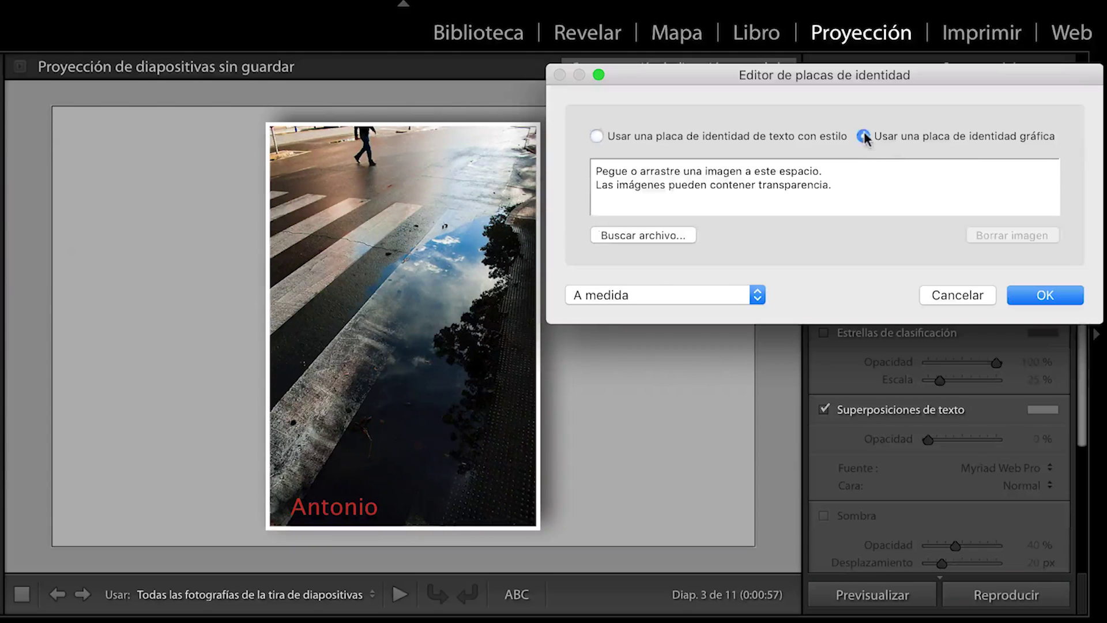
{"action": "left_click", "coordinate": [673, 234]}
{"action": "left_click", "coordinate": [707, 202]}
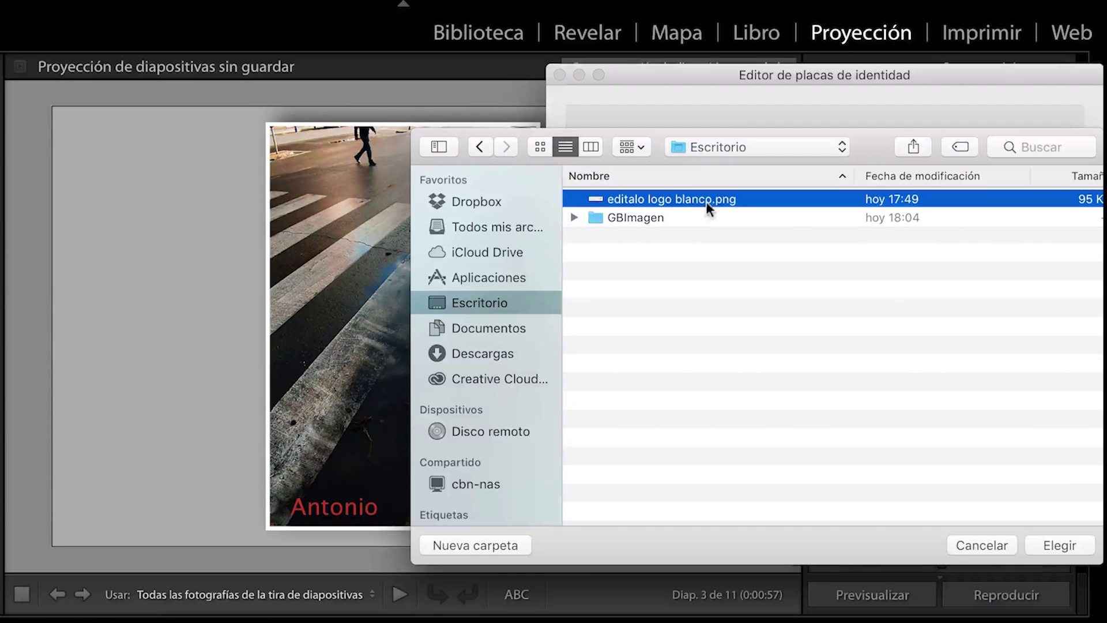
{"action": "left_click", "coordinate": [1060, 545]}
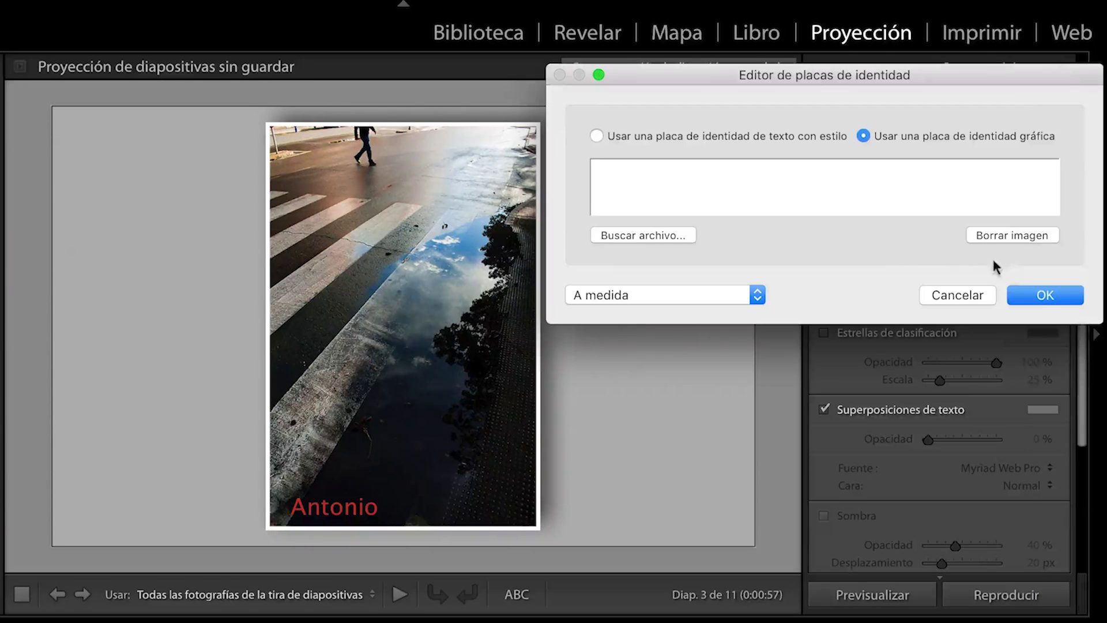
{"action": "left_click", "coordinate": [1042, 295]}
Set the logo plate to 85 % opacity and 21 % scale, and place it in the slide's upper-left corner
{"action": "left_click_drag", "start_coordinate": [995, 226], "coordinate": [937, 247]}
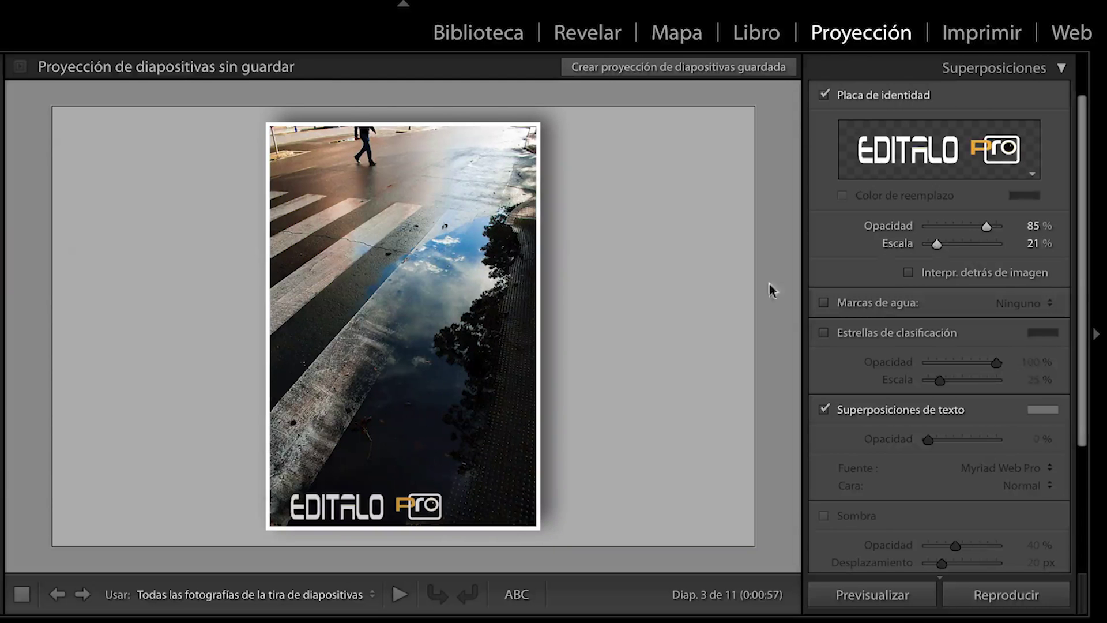
{"action": "left_click_drag", "start_coordinate": [369, 507], "coordinate": [595, 328]}
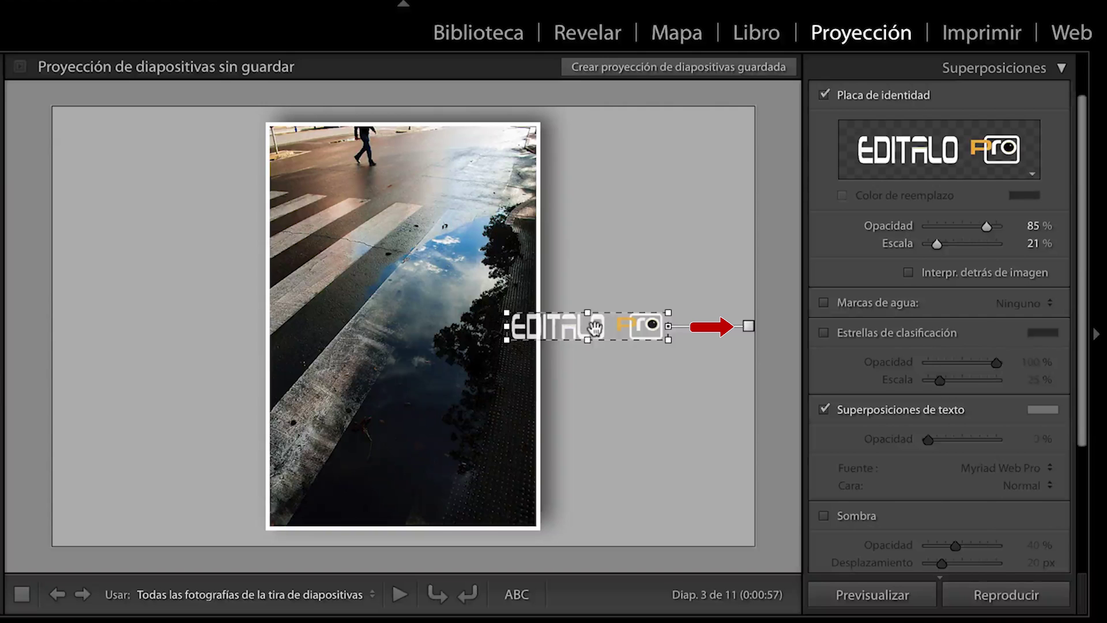
{"action": "left_click_drag", "start_coordinate": [598, 331], "coordinate": [176, 152]}
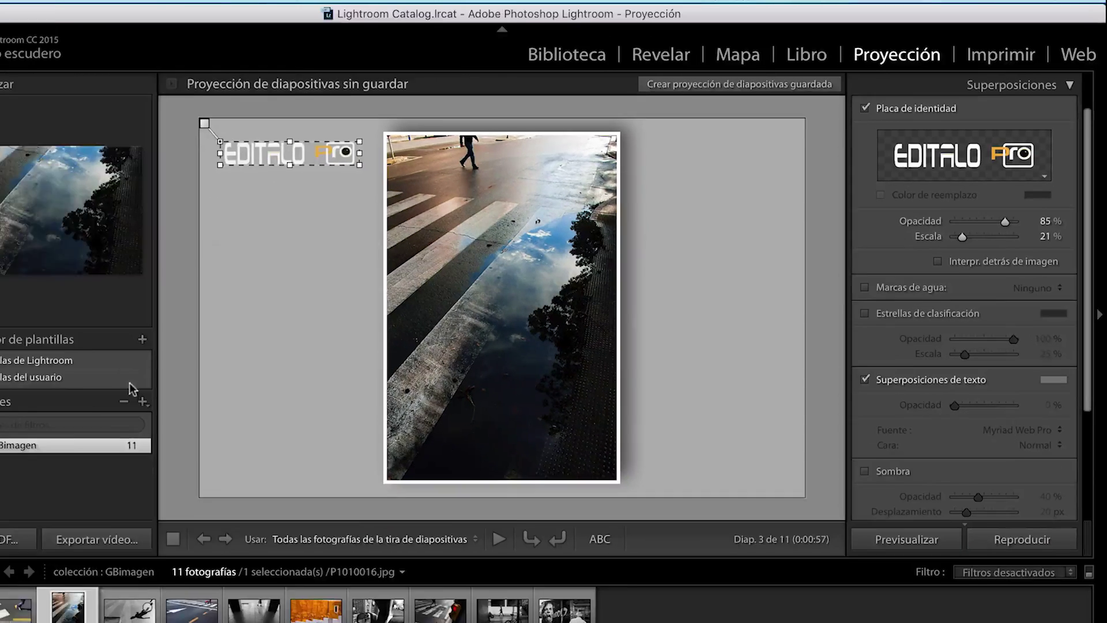
Check how the logo sits on slides one through seven, ending on the orange wall photo
{"action": "left_click", "coordinate": [35, 580]}
{"action": "left_click", "coordinate": [94, 582]}
{"action": "left_click", "coordinate": [152, 582]}
{"action": "left_click", "coordinate": [206, 581]}
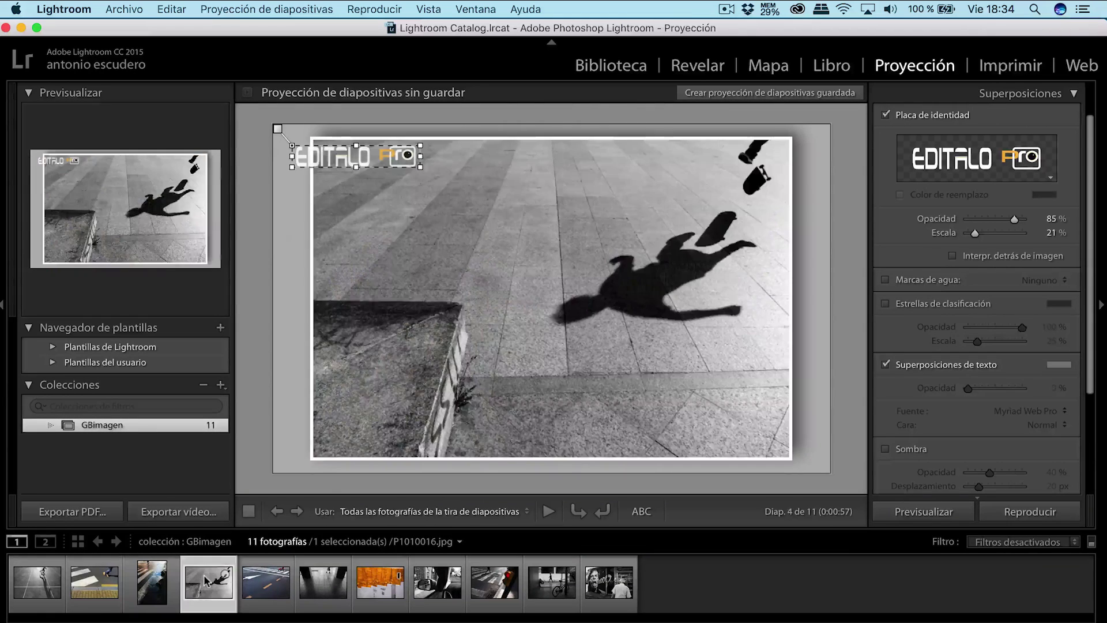
{"action": "left_click", "coordinate": [265, 582]}
{"action": "left_click", "coordinate": [322, 582]}
{"action": "left_click", "coordinate": [378, 585]}
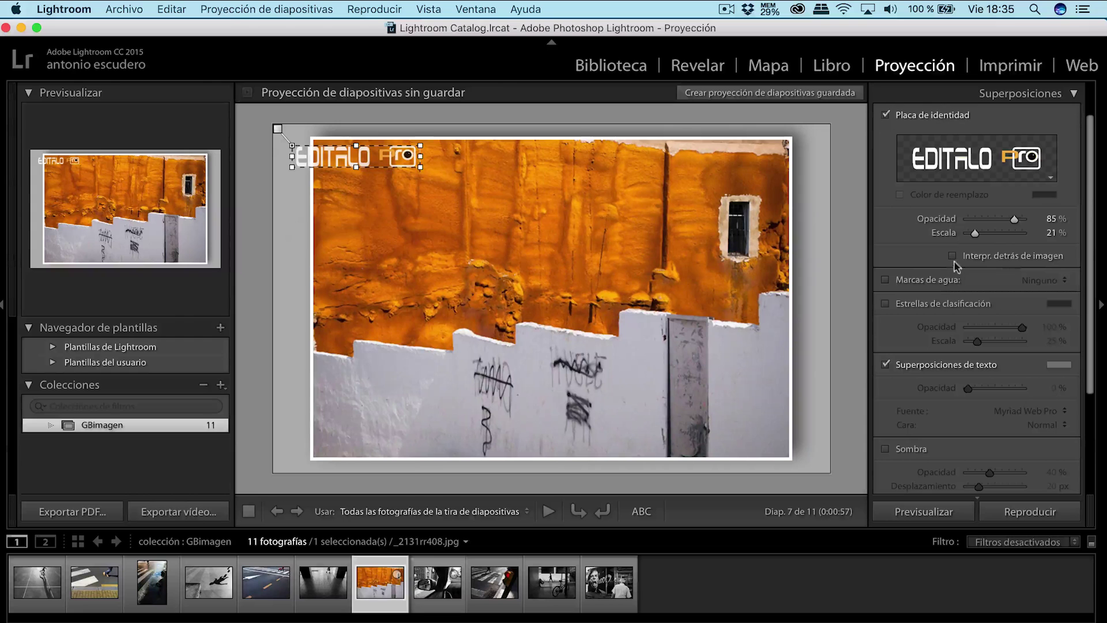
Try rendering the logo behind the image, check it on the first four slides, and turn the option off
{"action": "left_click", "coordinate": [833, 374]}
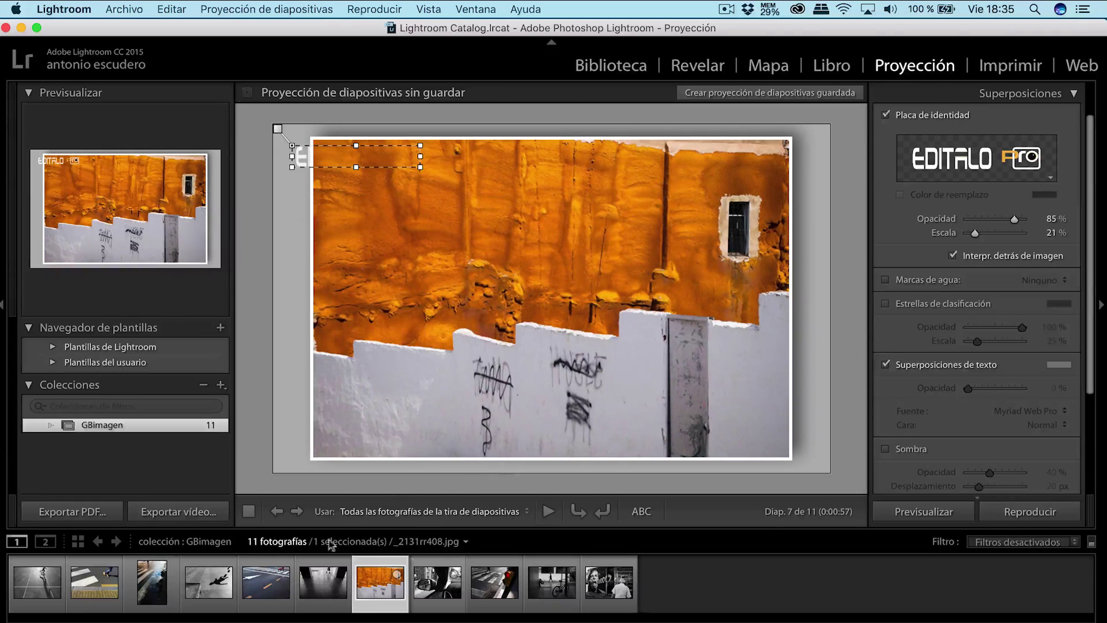
{"action": "left_click", "coordinate": [38, 582]}
{"action": "key", "text": "Right"}
{"action": "key", "text": "Right"}
{"action": "key", "text": "Right"}
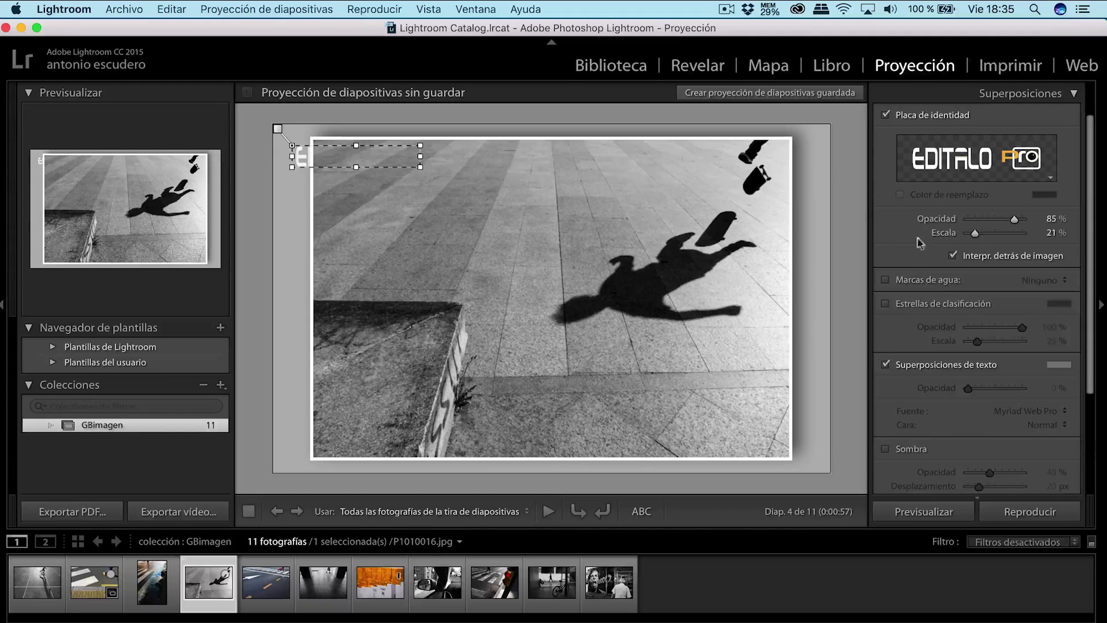
{"action": "left_click", "coordinate": [953, 256]}
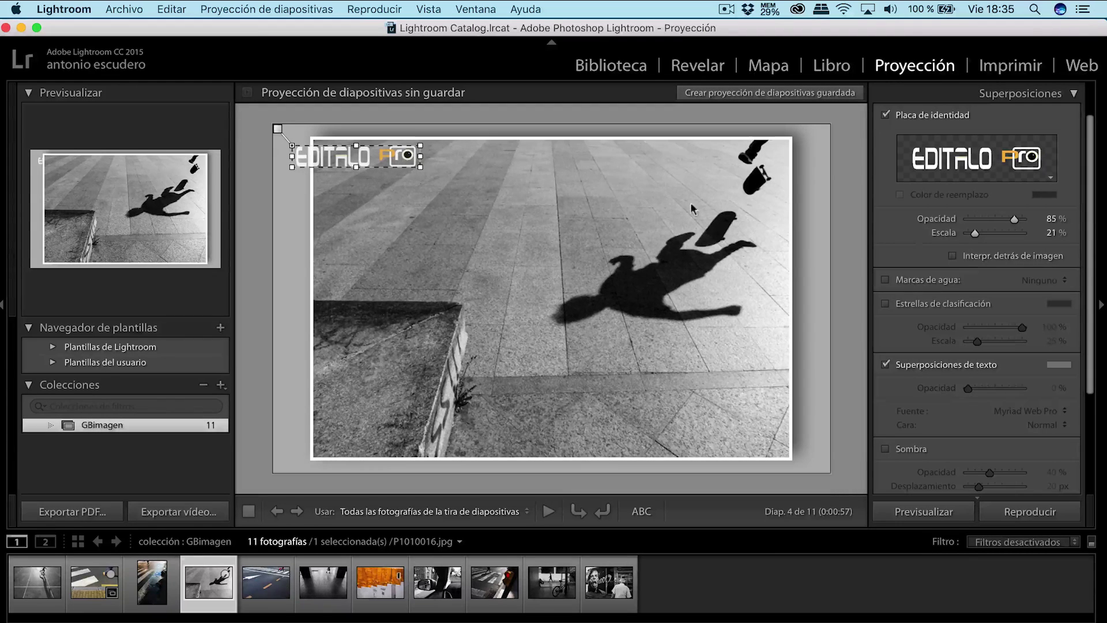
Anchor the logo plate to the top centre of the photo, just inside its upper edge
{"action": "mouse_move", "coordinate": [277, 126]}
{"action": "left_mouse_down"}
{"action": "mouse_move", "coordinate": [310, 138]}
{"action": "mouse_move", "coordinate": [551, 141]}
{"action": "mouse_move", "coordinate": [560, 160]}
{"action": "left_mouse_up"}
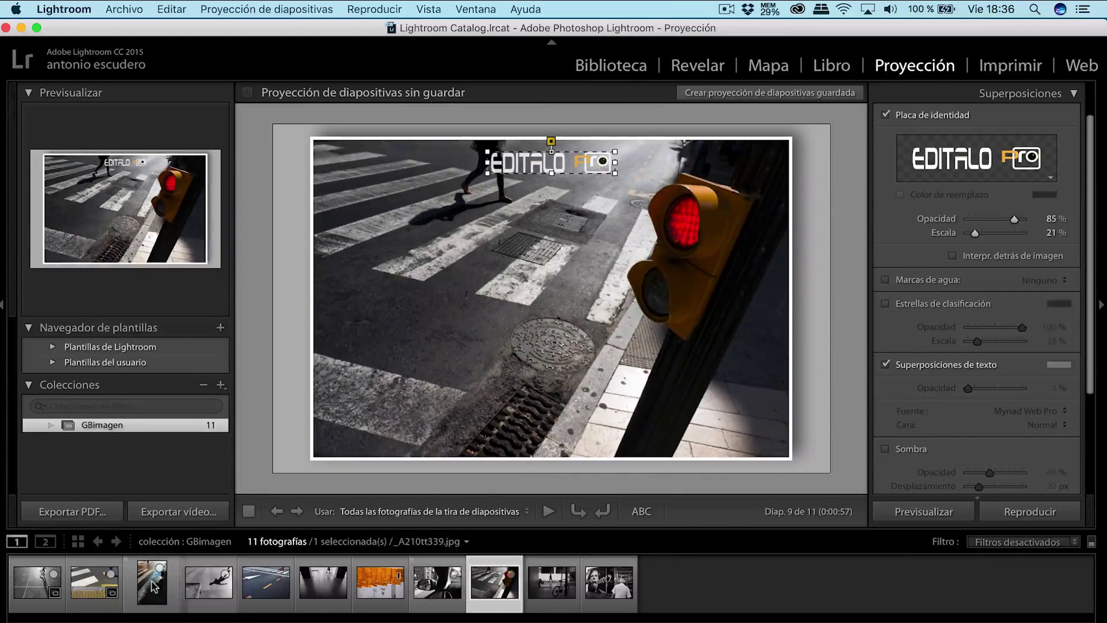
On the second slide, turn off the identity plate and enable watermarks
{"action": "left_click", "coordinate": [107, 586]}
{"action": "left_click", "coordinate": [885, 115]}
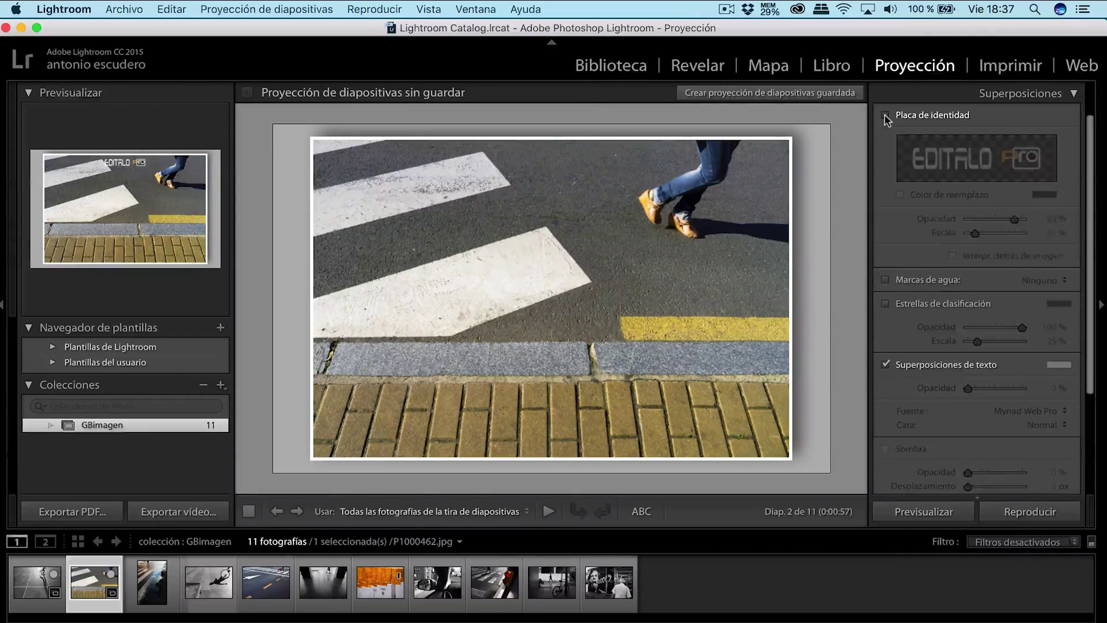
{"action": "left_click", "coordinate": [886, 281]}
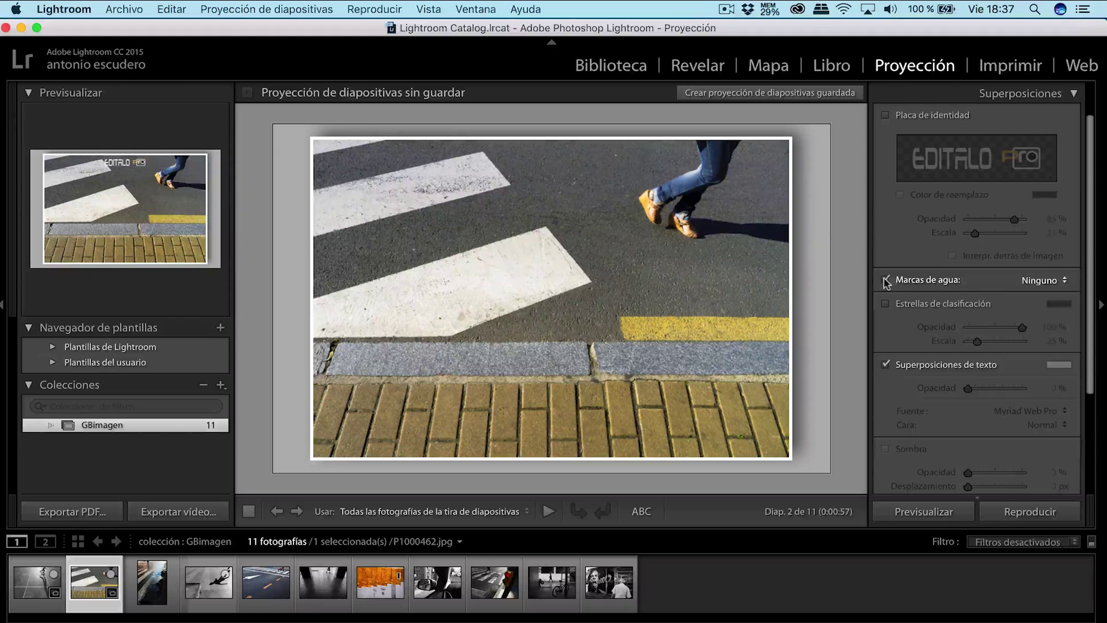
Start a new graphic watermark in the watermark editor using editalo logo blanco.png from the Escritorio folder
{"action": "left_click", "coordinate": [1041, 281]}
{"action": "left_click", "coordinate": [980, 314]}
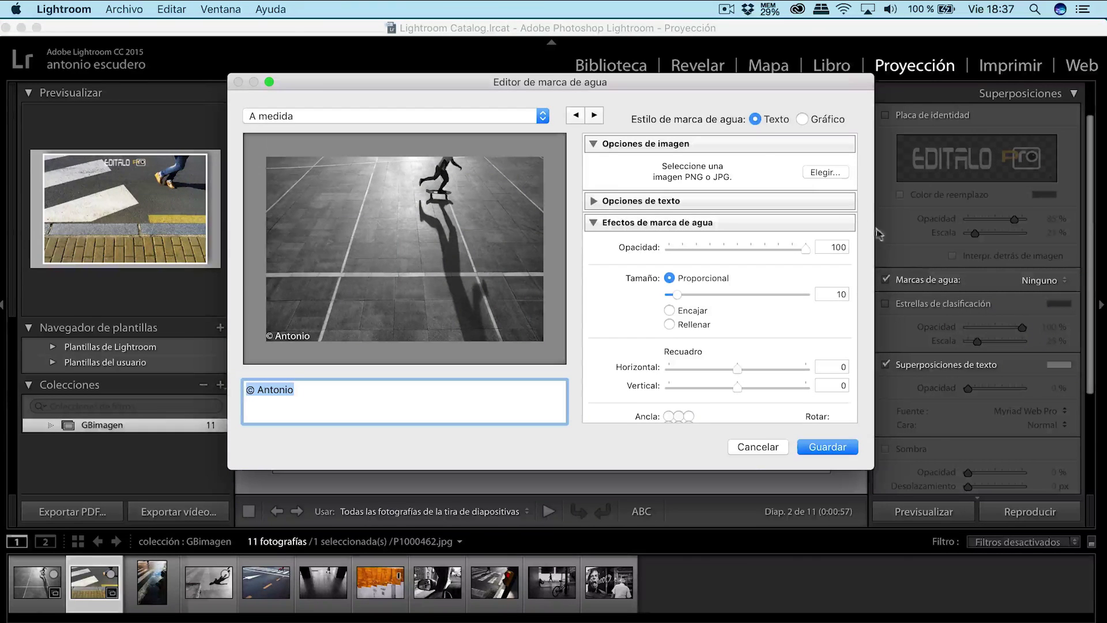
{"action": "left_click", "coordinate": [814, 122]}
{"action": "left_click", "coordinate": [532, 182]}
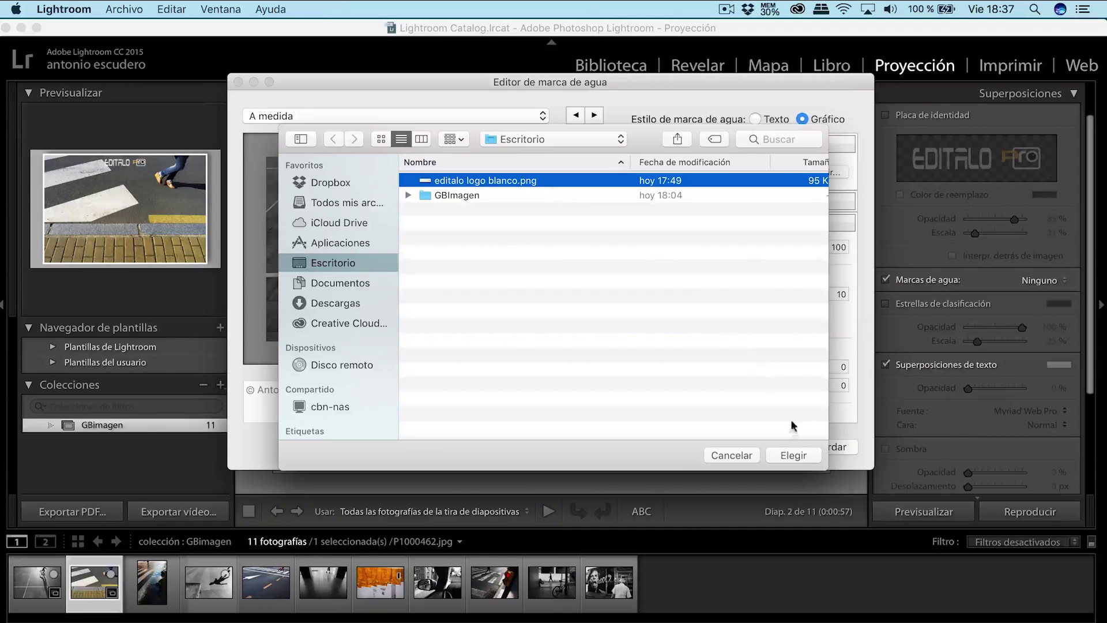
{"action": "left_click", "coordinate": [792, 454]}
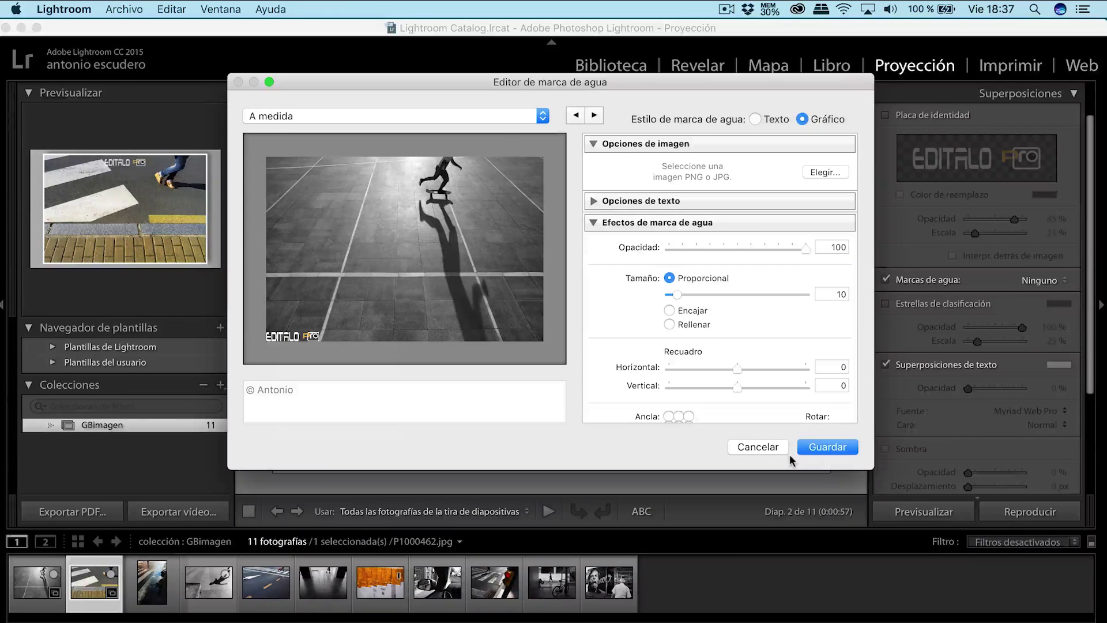
Set the watermark to opacity 38 and size 46, anchored at the centre of the photo
{"action": "left_click_drag", "start_coordinate": [787, 251], "coordinate": [720, 250]}
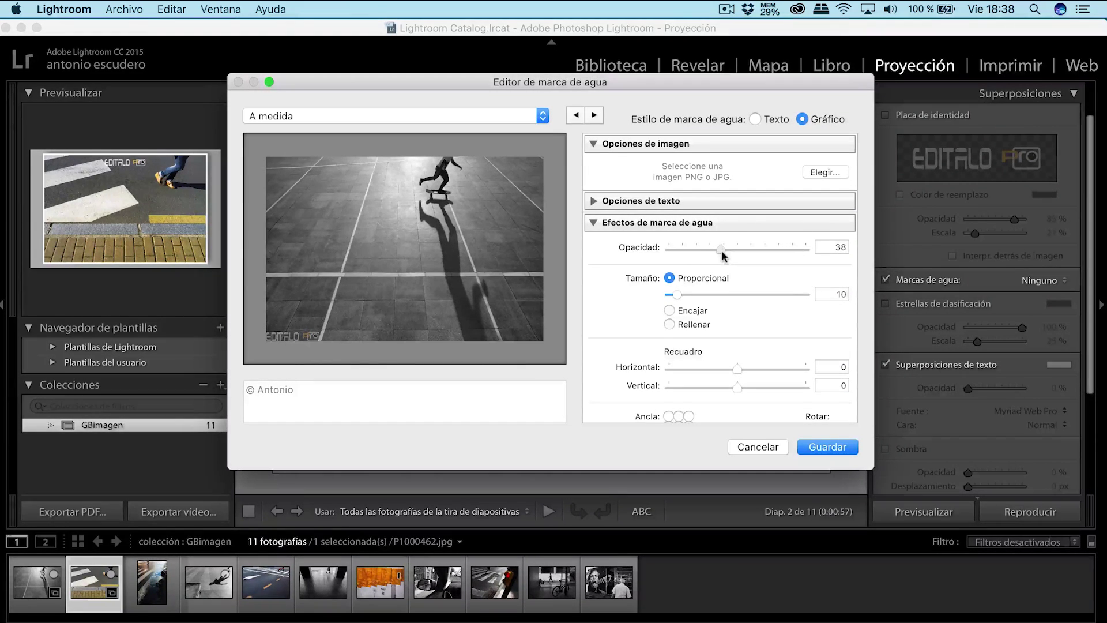
{"action": "scroll", "coordinate": [698, 379], "scroll_direction": "down", "scroll_amount": 3}
{"action": "left_click", "coordinate": [678, 400]}
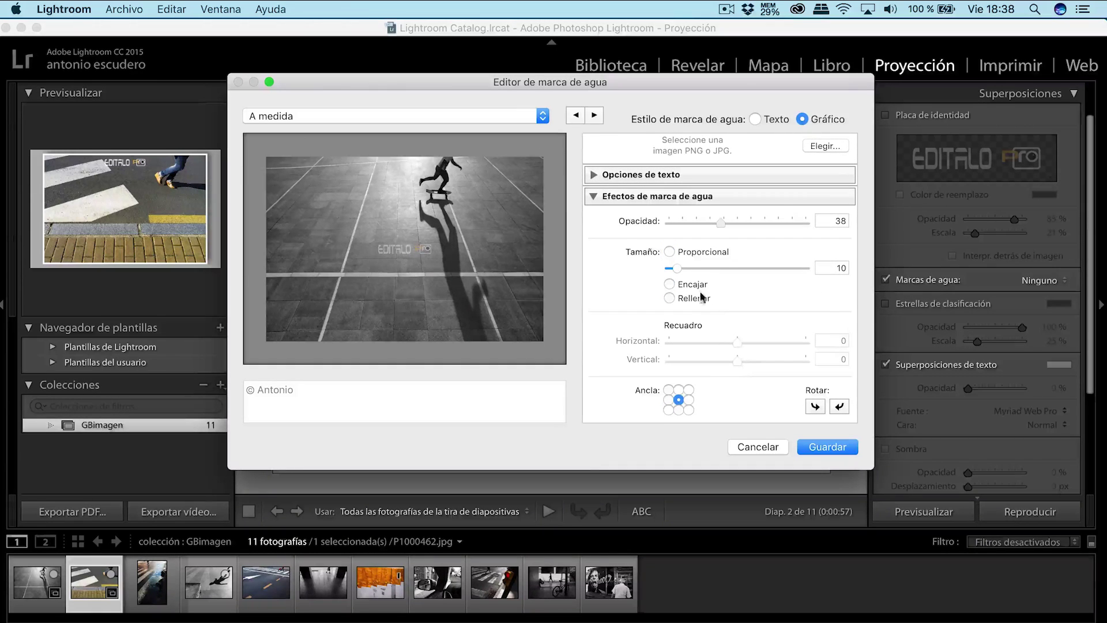
{"action": "left_click_drag", "start_coordinate": [680, 264], "coordinate": [714, 269]}
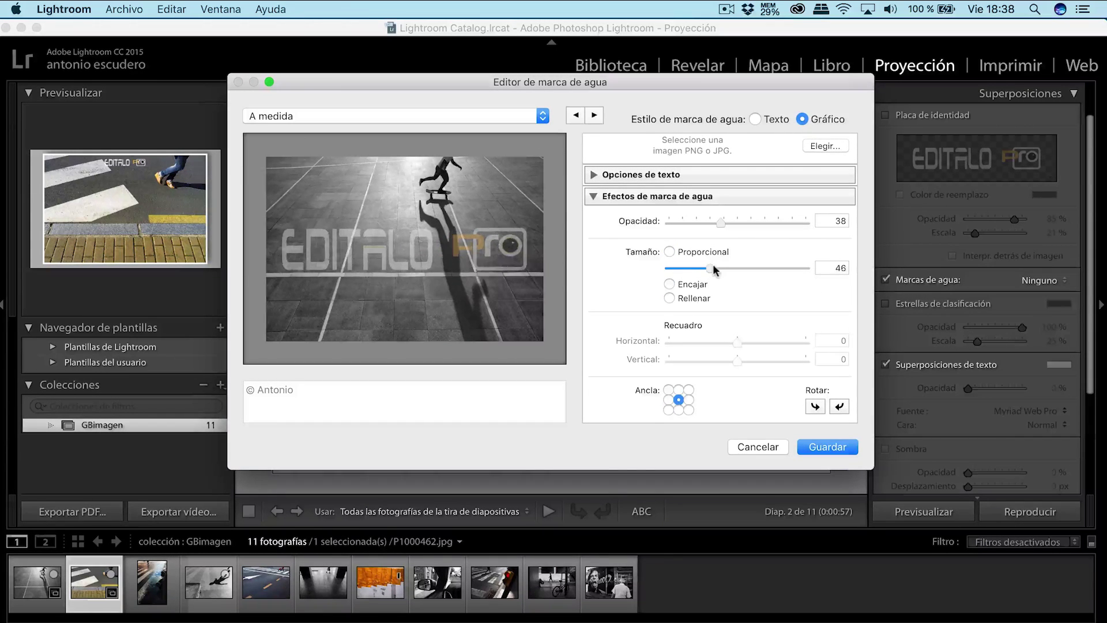
Save the watermark as a preset named "marca de agua Editalo pro"
{"action": "left_click", "coordinate": [826, 448]}
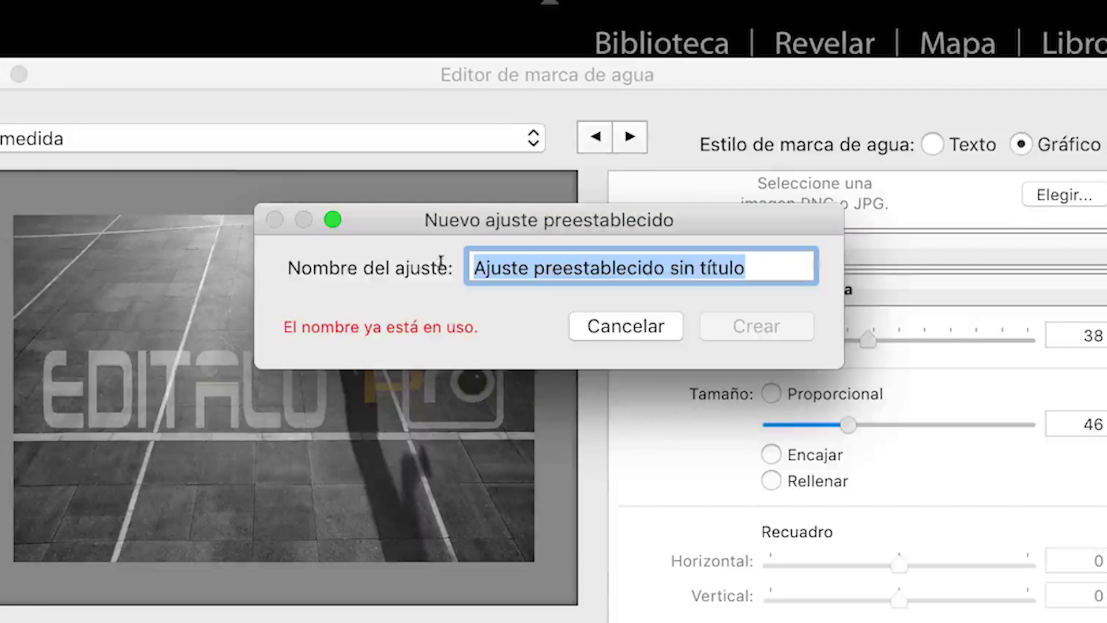
{"action": "type", "text": "marca de agua E"}
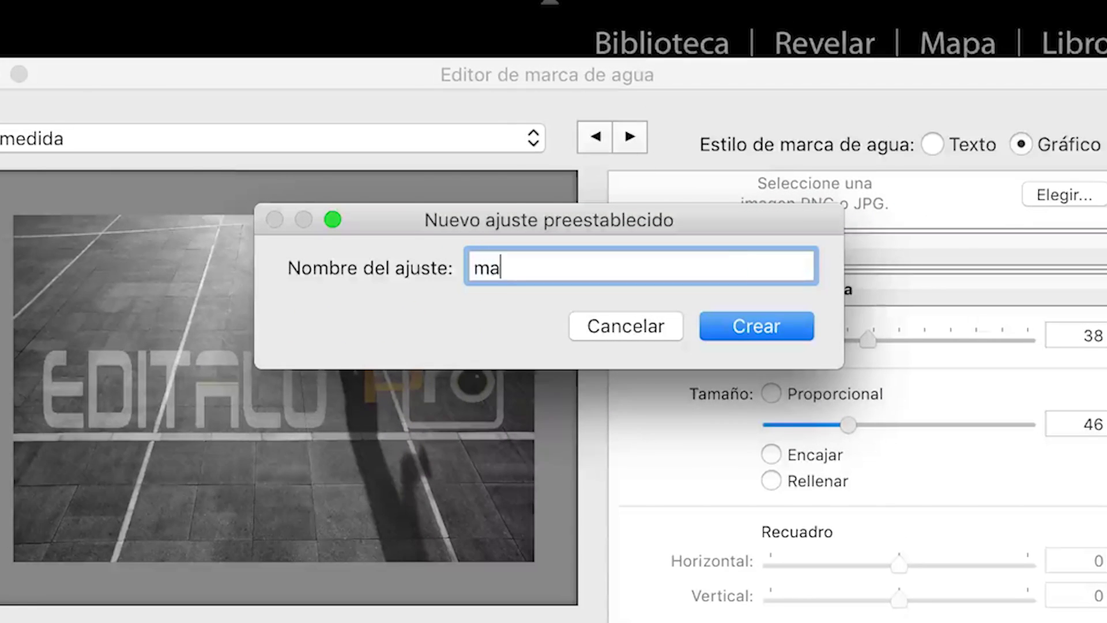
{"action": "type", "text": "ditalo pro"}
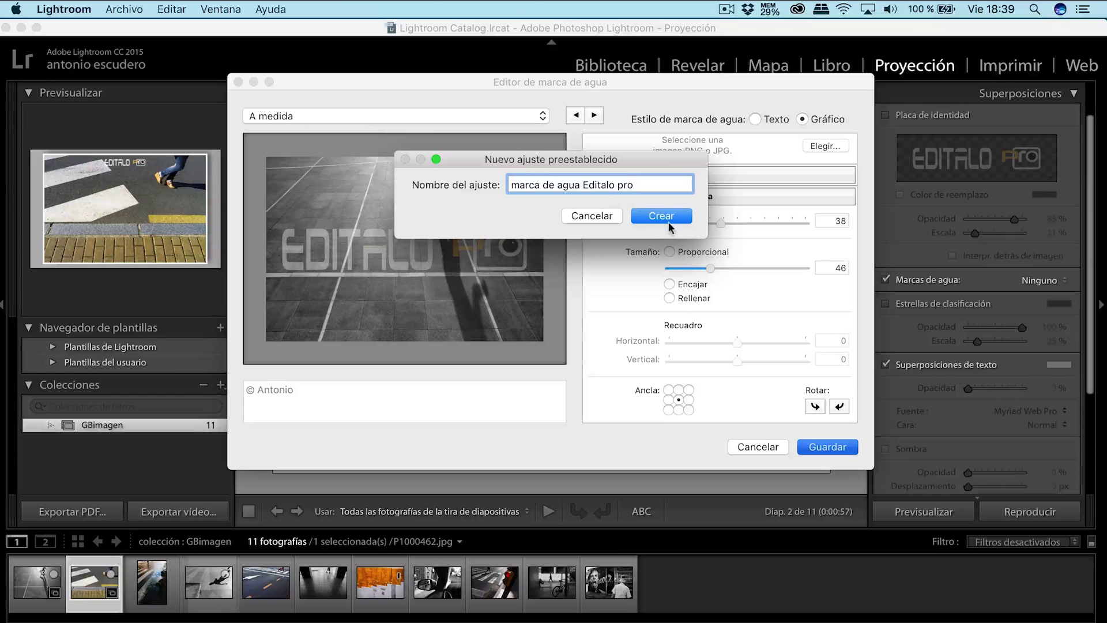
{"action": "left_click", "coordinate": [661, 216]}
Check the watermark on slides three through seven, and turn it off on the orange wall slide
{"action": "left_click", "coordinate": [152, 582]}
{"action": "left_click", "coordinate": [208, 582]}
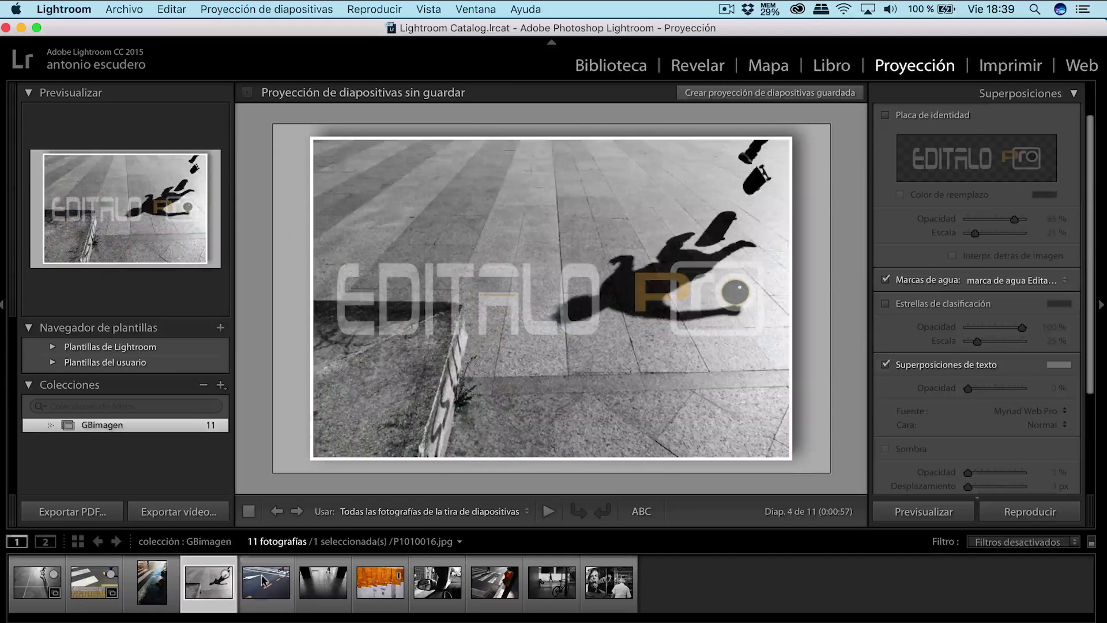
{"action": "left_click", "coordinate": [262, 579]}
{"action": "left_click", "coordinate": [315, 583]}
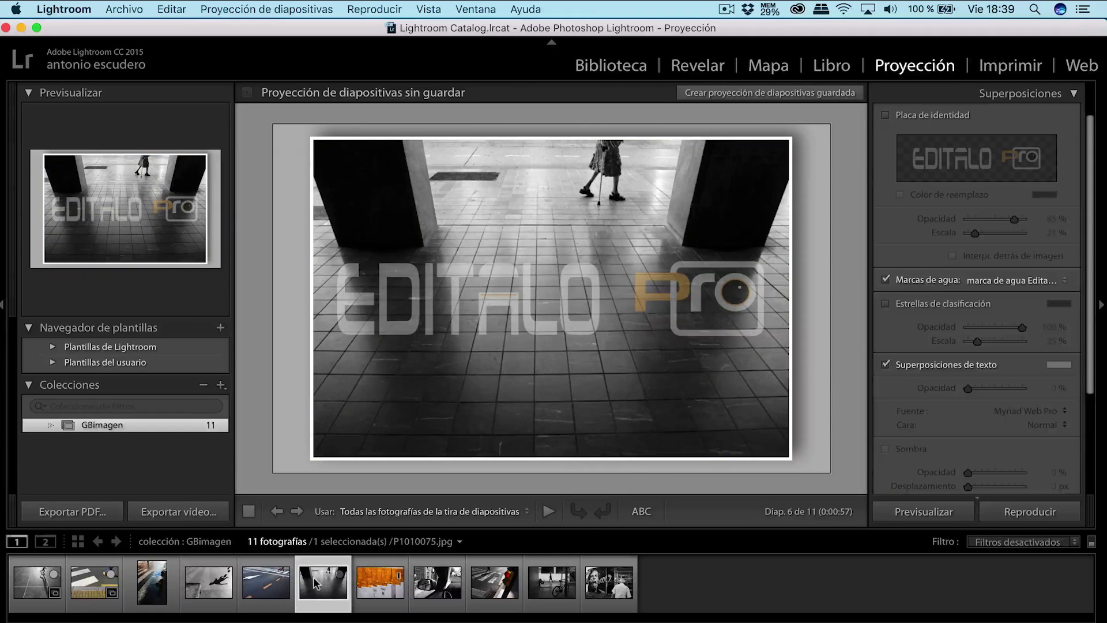
{"action": "left_click", "coordinate": [375, 582]}
{"action": "left_click", "coordinate": [886, 280]}
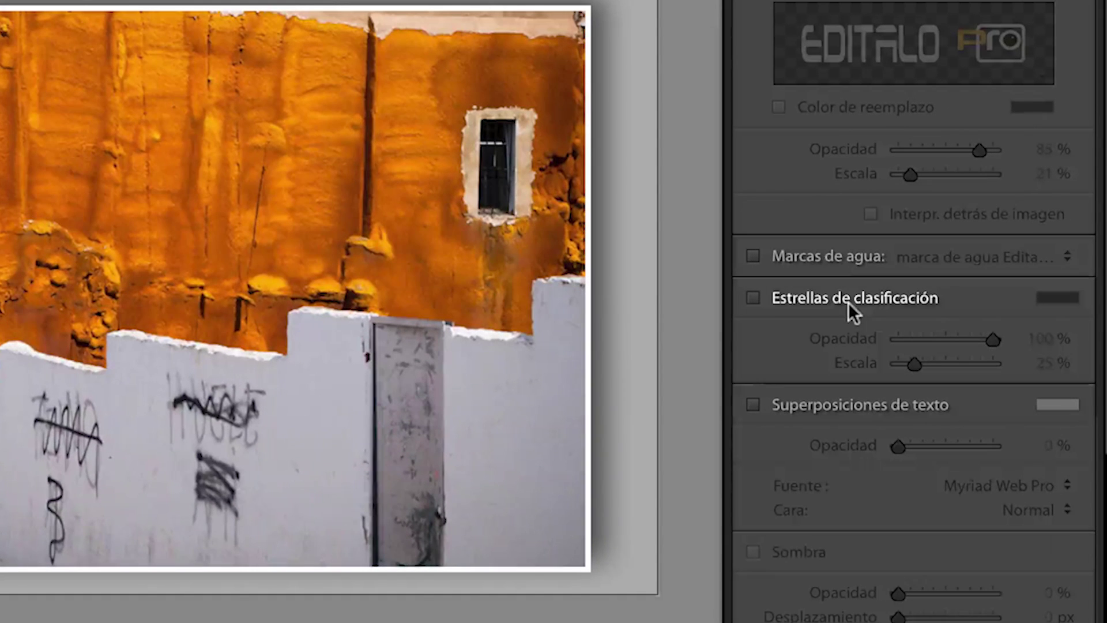
Enable the rating stars overlay and give the orange wall photo five stars in the Library module, returning to the slideshow
{"action": "left_click", "coordinate": [754, 298]}
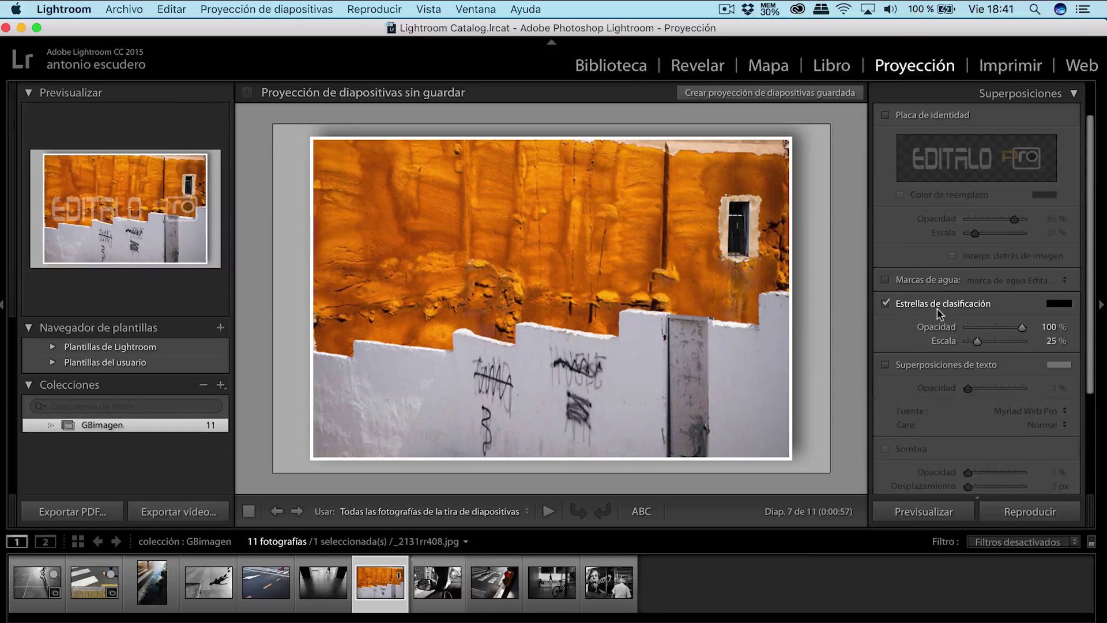
{"action": "left_click", "coordinate": [609, 76]}
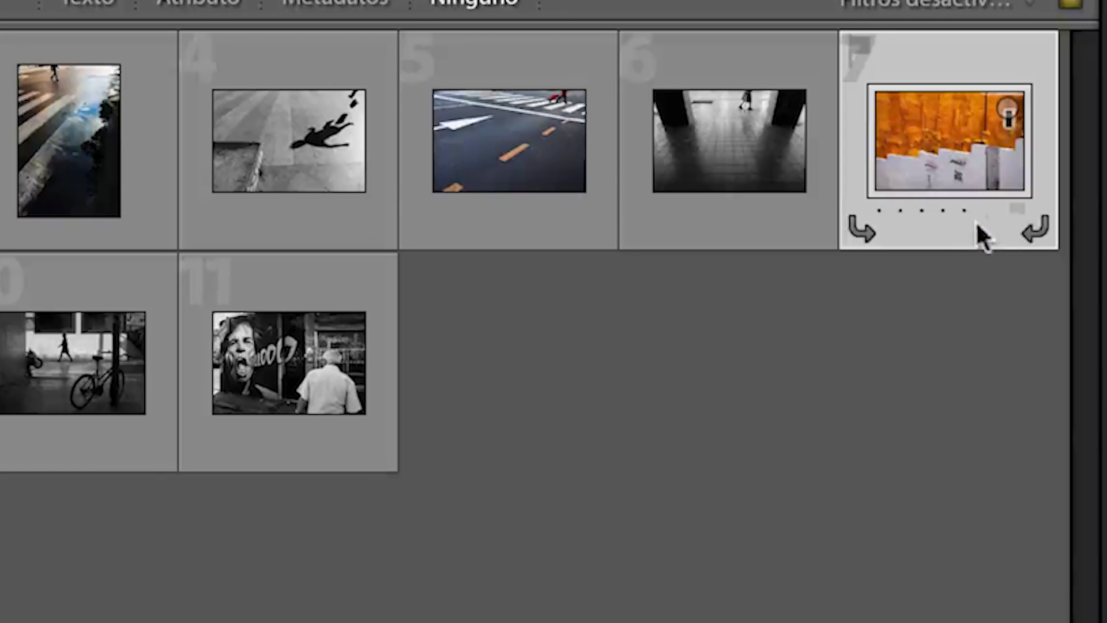
{"action": "left_click", "coordinate": [813, 178]}
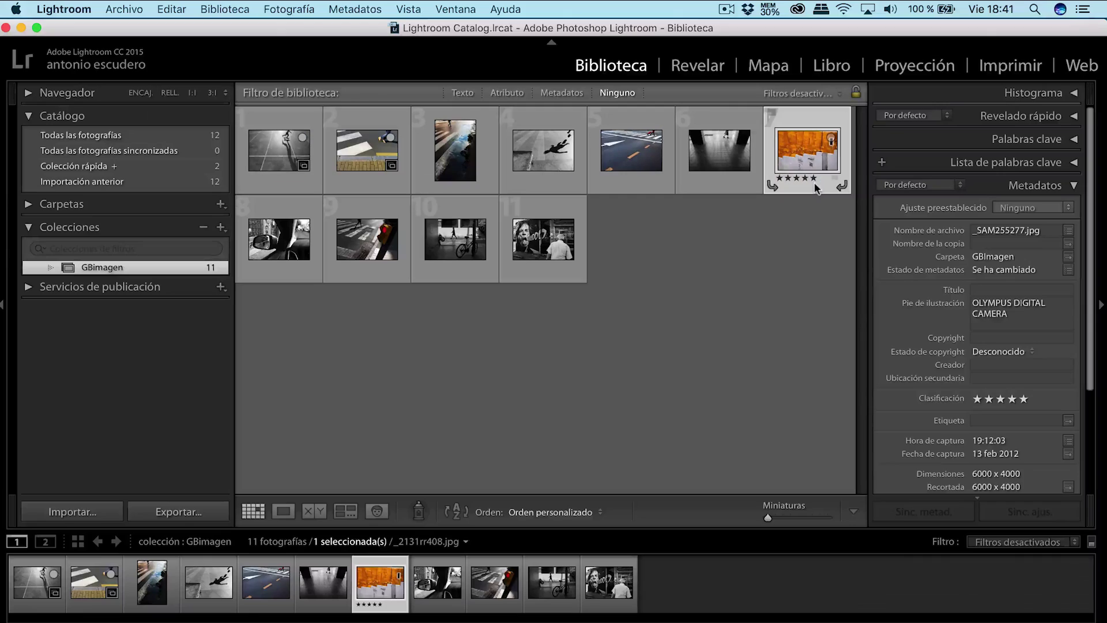
{"action": "left_click", "coordinate": [911, 68]}
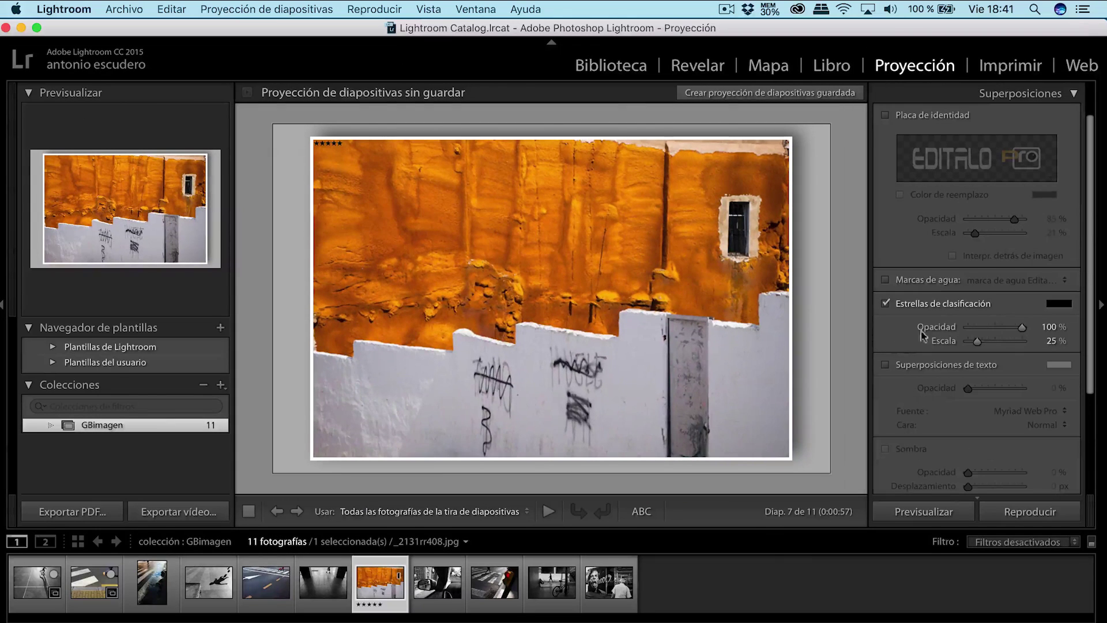
Set the rating stars to 50 % opacity and 100 % scale, and turn the stars overlay off
{"action": "left_click", "coordinate": [1018, 330]}
{"action": "mouse_move", "coordinate": [1019, 335]}
{"action": "left_mouse_down"}
{"action": "mouse_move", "coordinate": [995, 327]}
{"action": "mouse_move", "coordinate": [1022, 341]}
{"action": "left_mouse_up"}
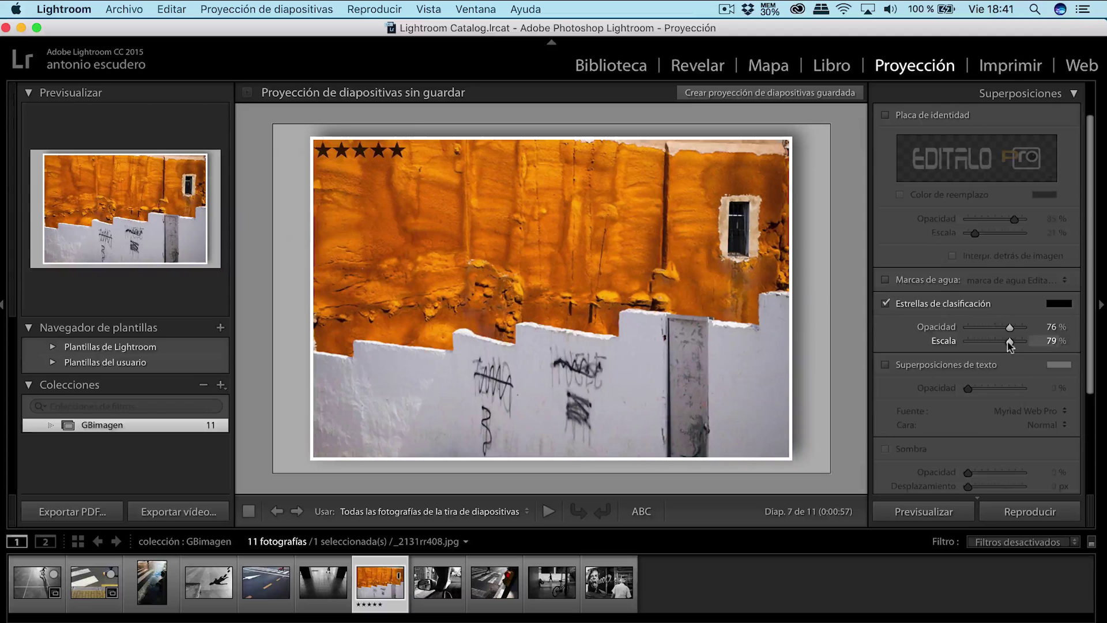
{"action": "left_click", "coordinate": [886, 303]}
Add a custom text overlay reading CONTRASTES and place it in the upper-left corner of the photo
{"action": "scroll", "coordinate": [931, 340], "scroll_direction": "down", "scroll_amount": 2}
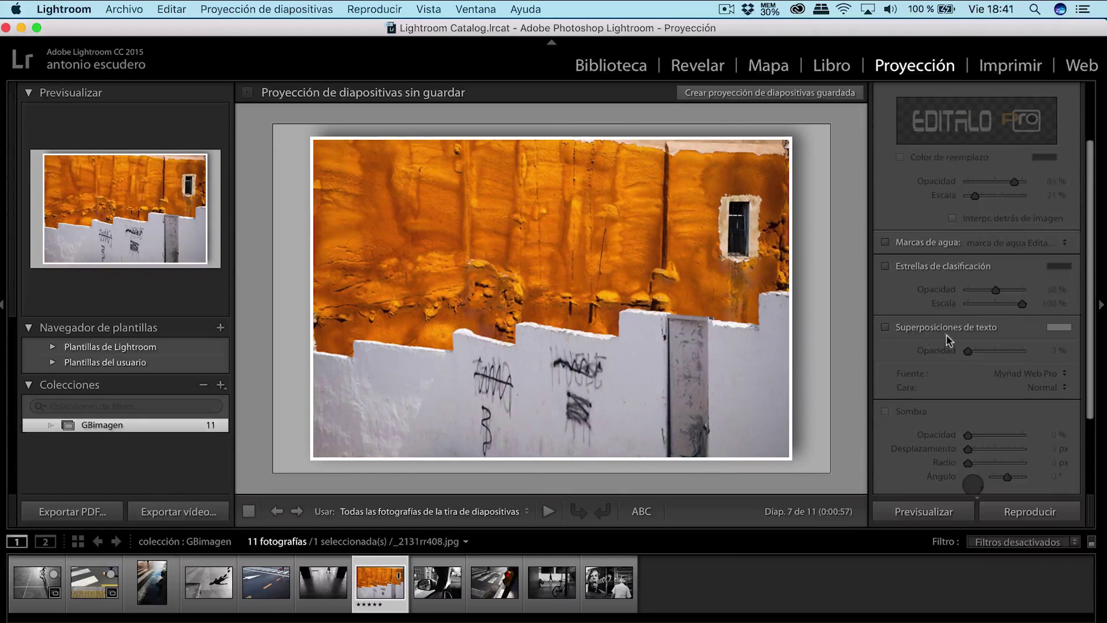
{"action": "scroll", "coordinate": [941, 332], "scroll_direction": "down", "scroll_amount": 3}
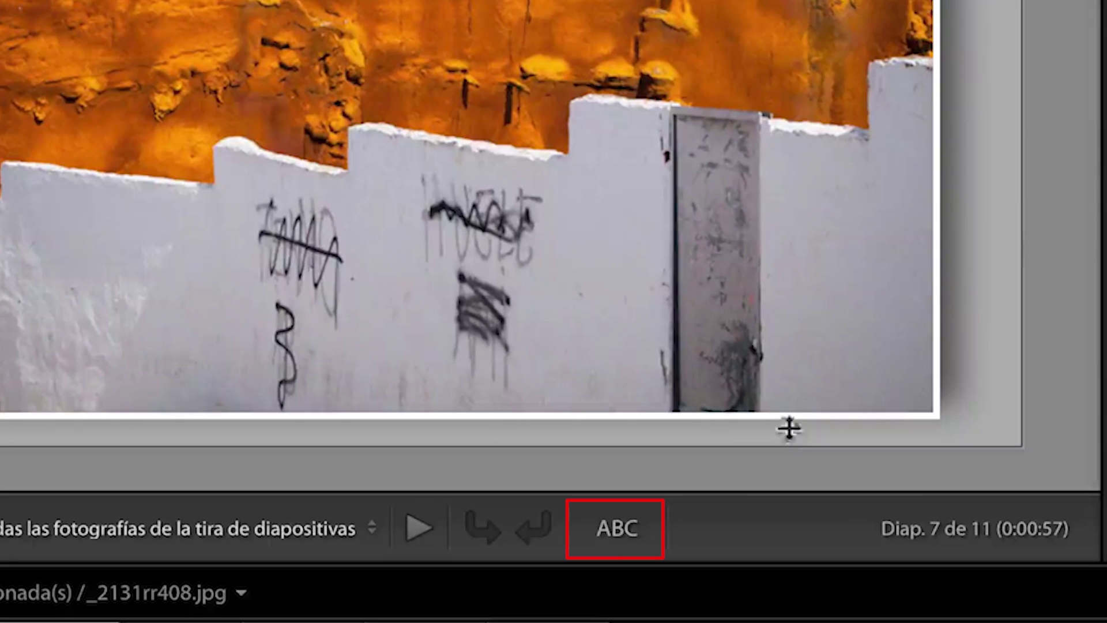
{"action": "left_click", "coordinate": [618, 536]}
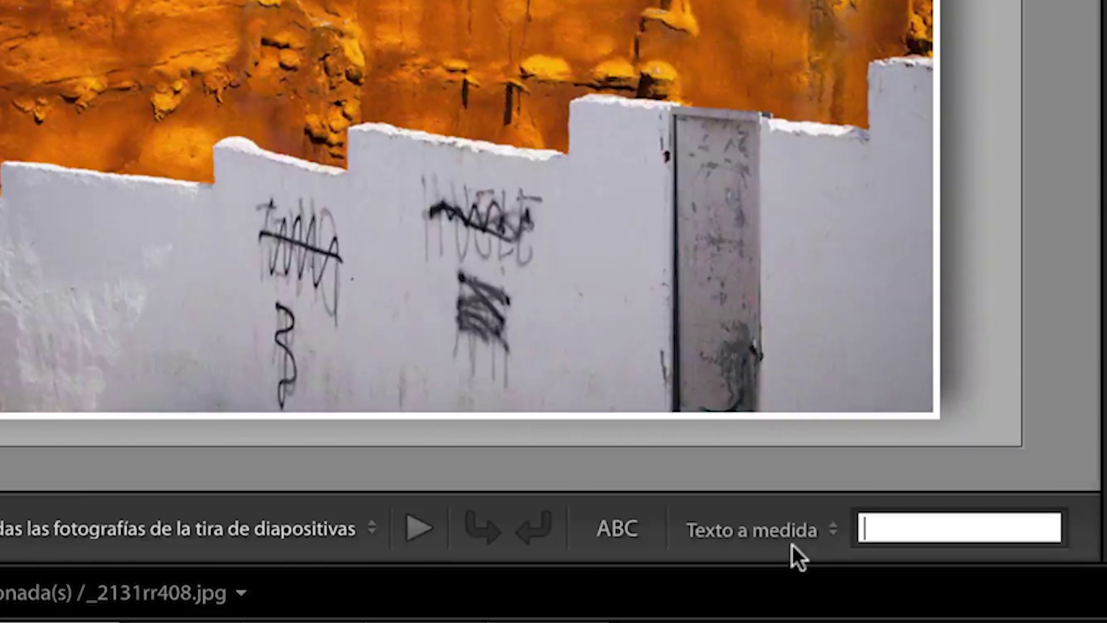
{"action": "type", "text": "CONTRASTES"}
{"action": "key", "text": "Return"}
{"action": "left_click_drag", "start_coordinate": [377, 450], "coordinate": [422, 173]}
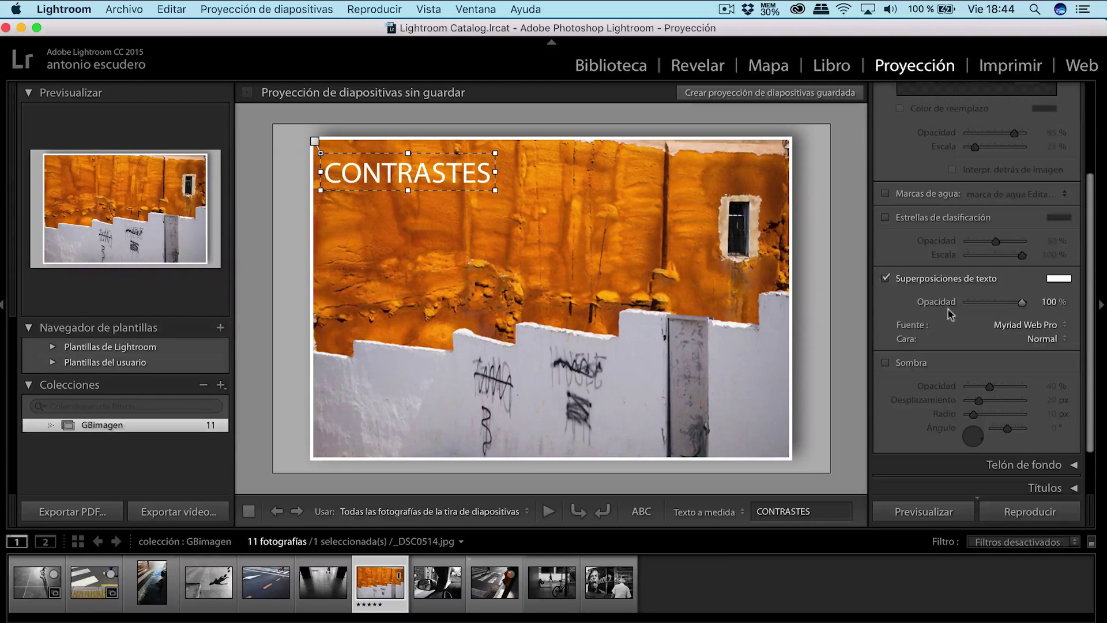
Colour the CONTRASTES text dark blue (H 224, S 56, L 27) and set its opacity to 94 %
{"action": "left_click", "coordinate": [1059, 278]}
{"action": "left_click", "coordinate": [1010, 309]}
{"action": "left_click", "coordinate": [882, 331]}
{"action": "left_click", "coordinate": [698, 240]}
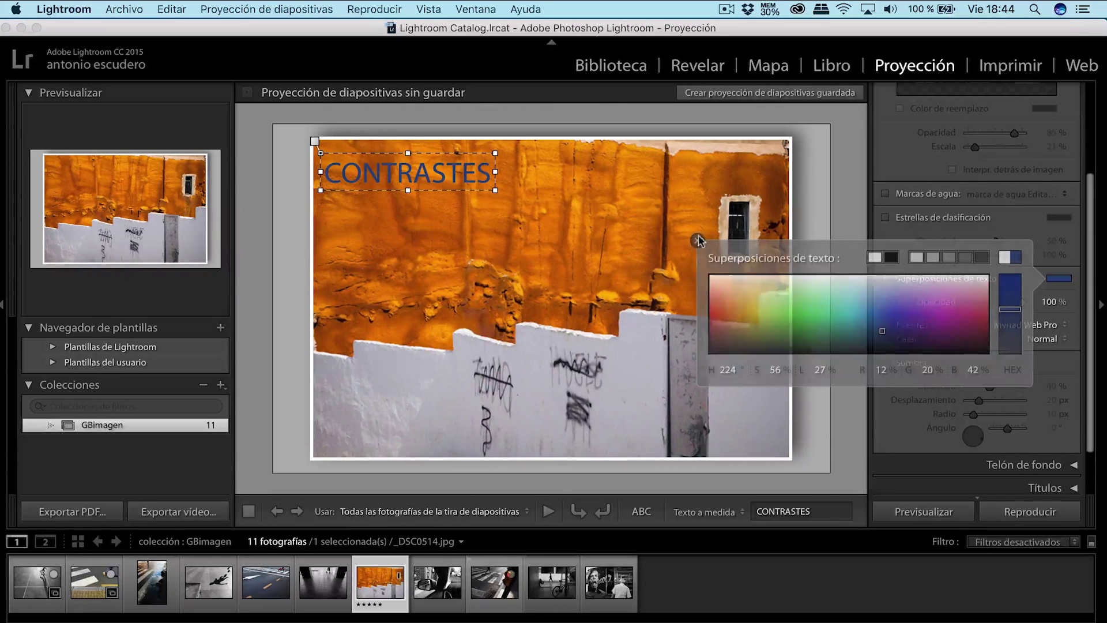
{"action": "mouse_move", "coordinate": [1025, 302]}
{"action": "left_mouse_down"}
{"action": "mouse_move", "coordinate": [994, 306]}
{"action": "mouse_move", "coordinate": [1018, 302]}
{"action": "left_mouse_up"}
Set the CONTRASTES text to the Muna font in the Negrita style
{"action": "left_click", "coordinate": [1034, 325]}
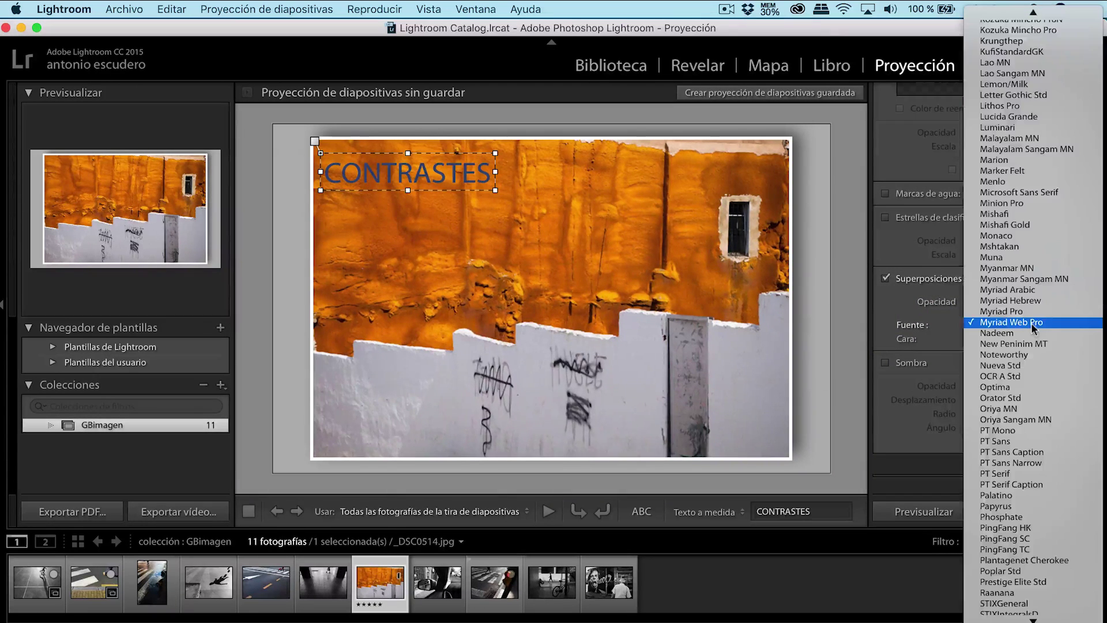
{"action": "left_click", "coordinate": [1038, 257]}
{"action": "left_click", "coordinate": [1040, 338]}
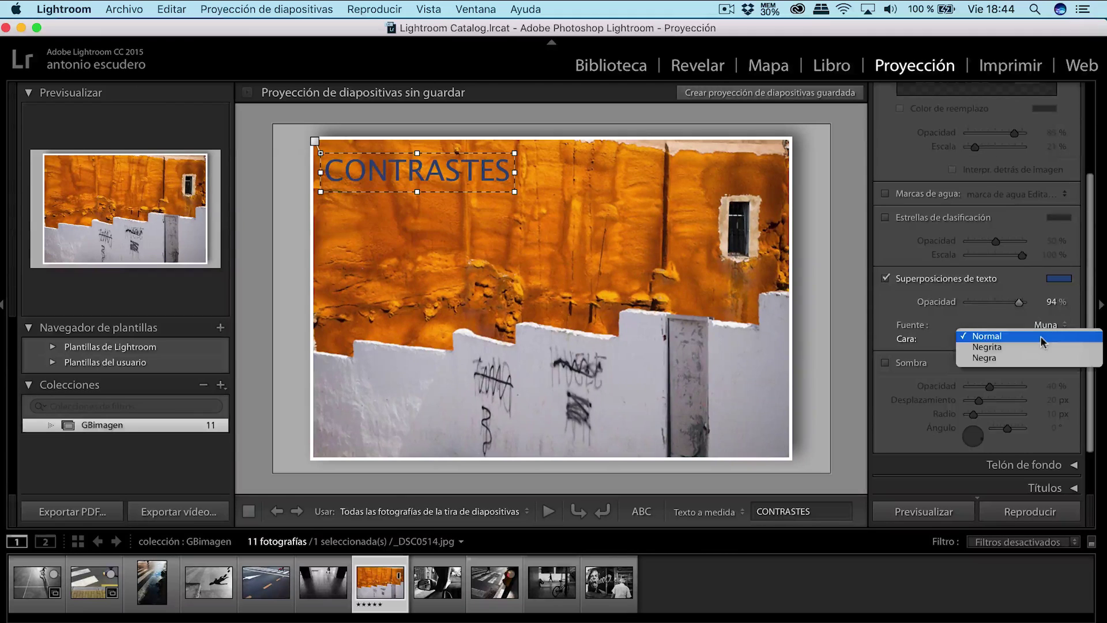
{"action": "left_click", "coordinate": [1032, 345]}
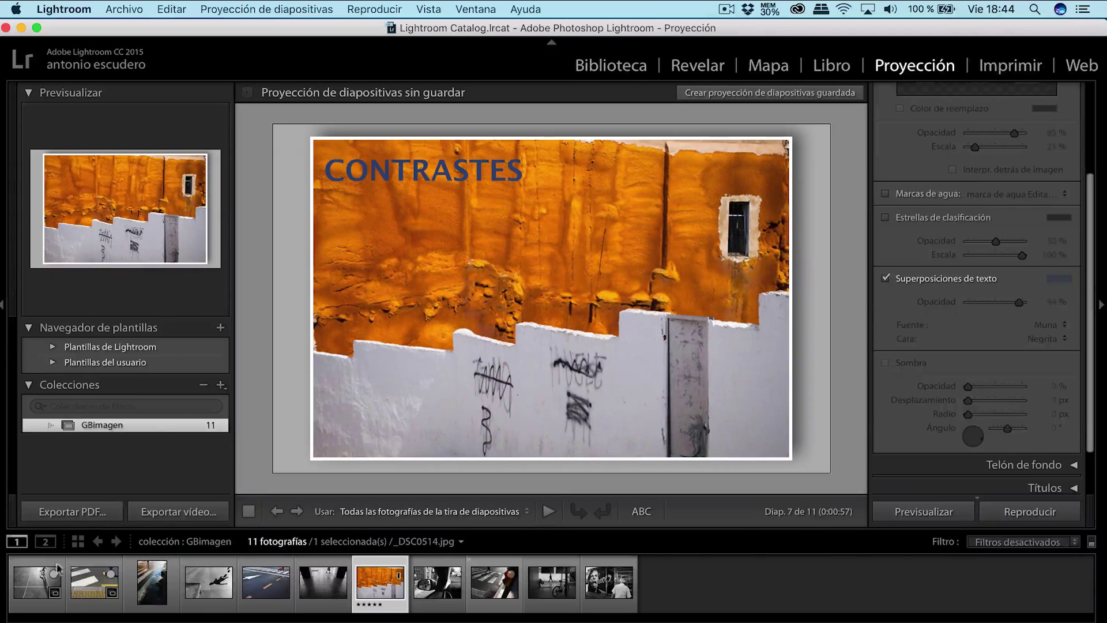
Check how the CONTRASTES text sits on slides one through seven, ending on the orange wall photo
{"action": "left_click", "coordinate": [43, 581]}
{"action": "left_click", "coordinate": [95, 583]}
{"action": "left_click", "coordinate": [152, 583]}
{"action": "left_click", "coordinate": [205, 593]}
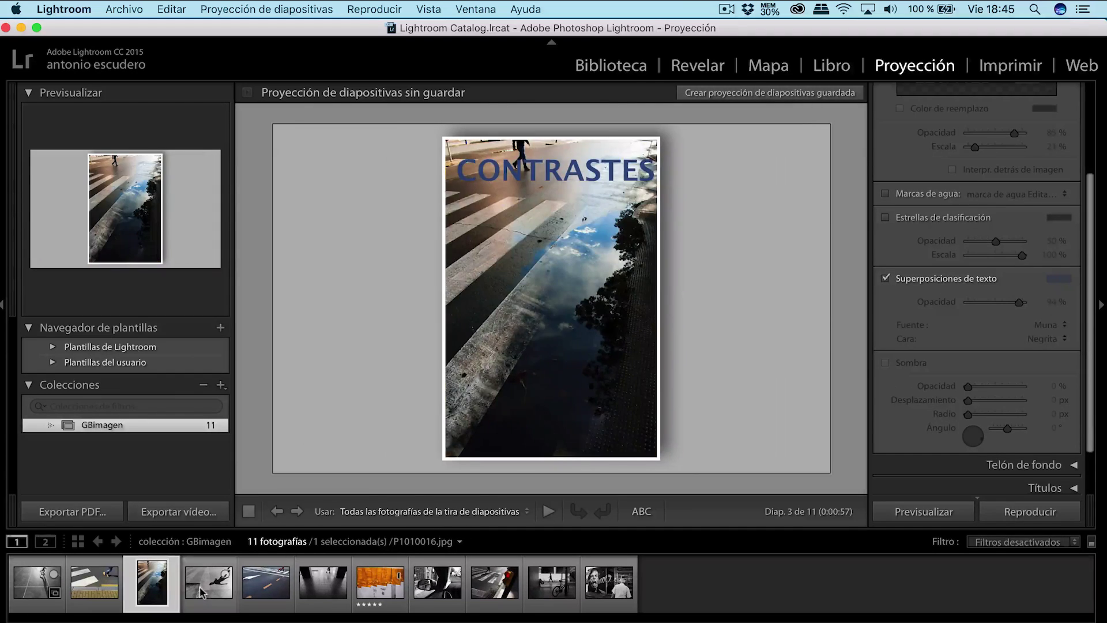
{"action": "left_click", "coordinate": [251, 591]}
{"action": "left_click", "coordinate": [324, 580]}
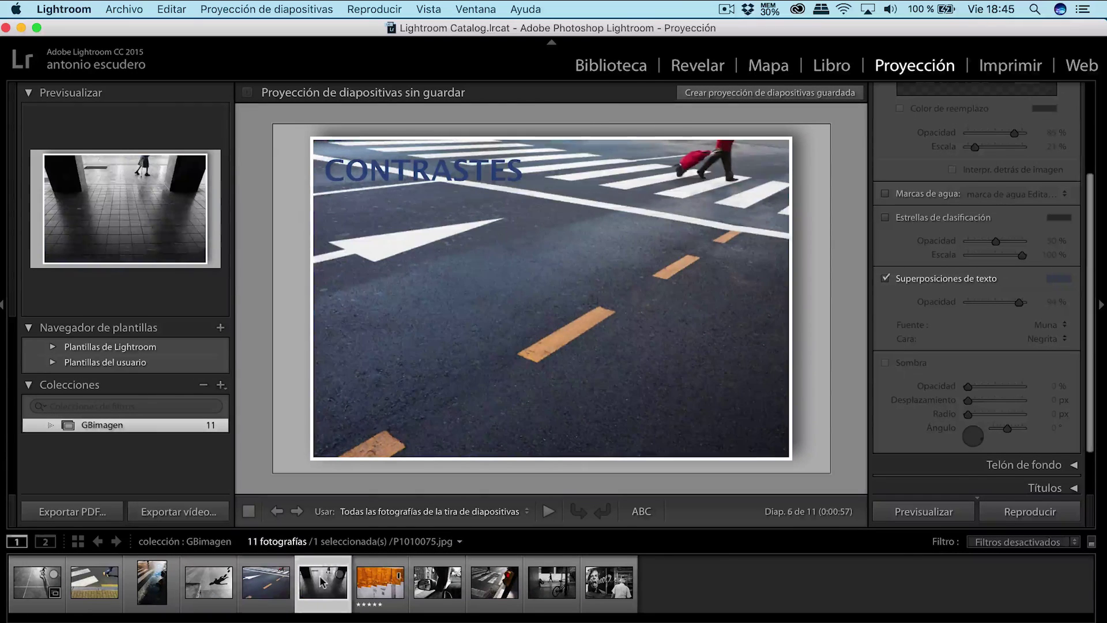
{"action": "left_click", "coordinate": [388, 575]}
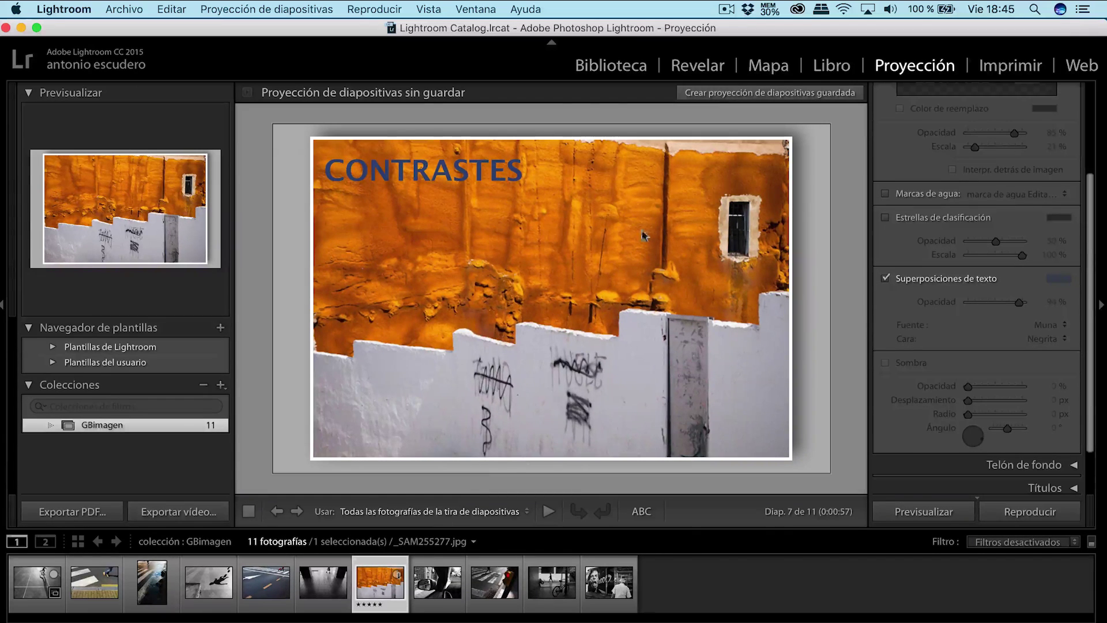
In the Library module, set the orange wall photo's title metadata to BLANCO Y NARANJA
{"action": "left_click", "coordinate": [622, 68]}
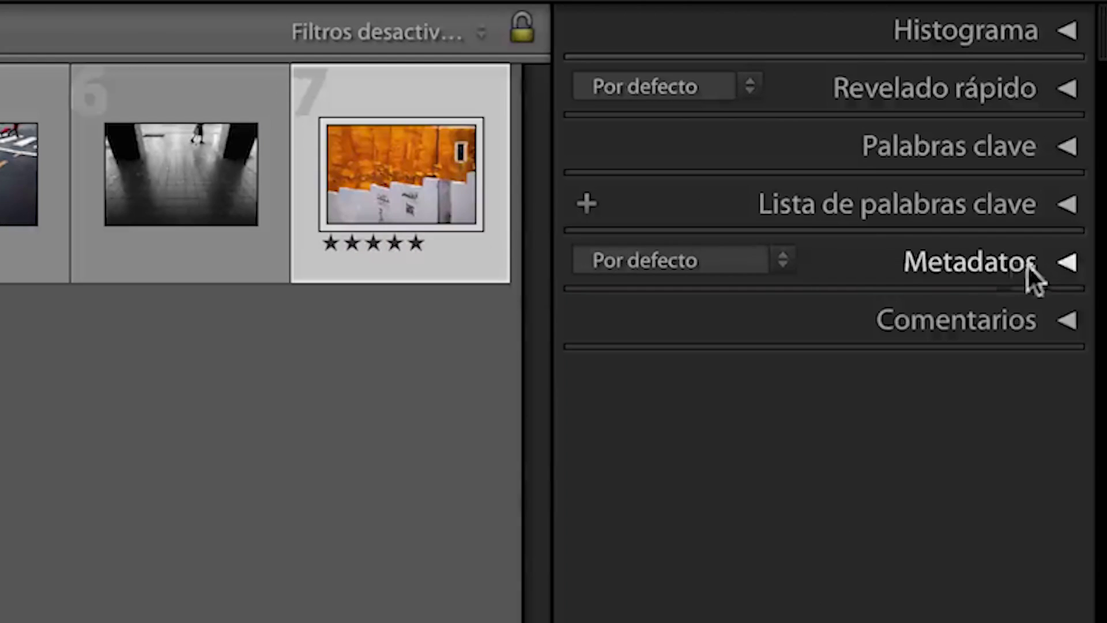
{"action": "left_click", "coordinate": [1074, 186]}
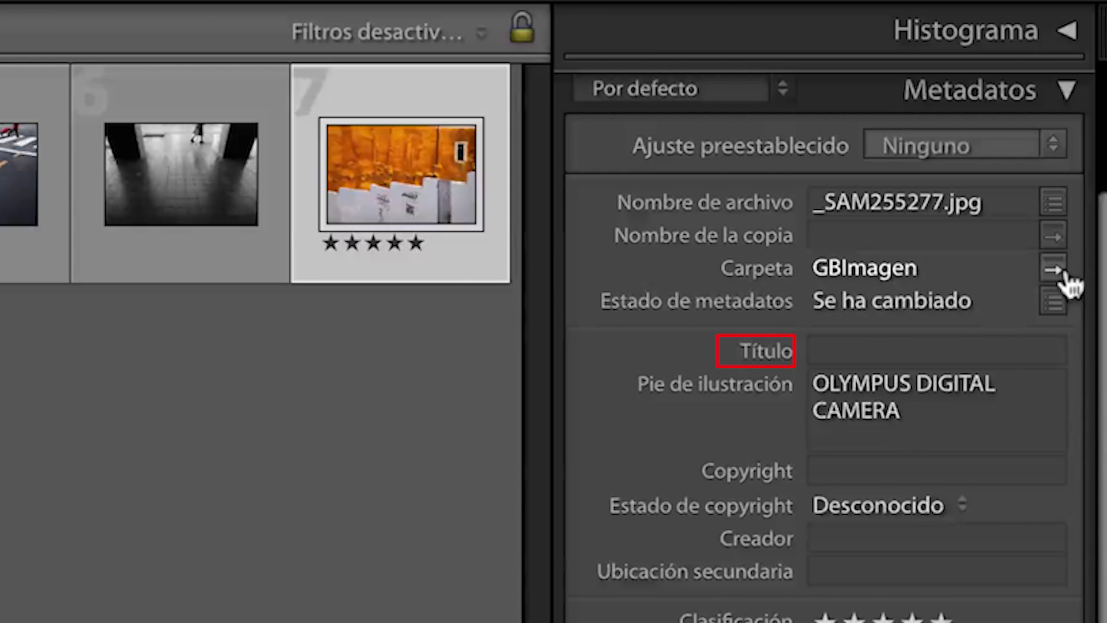
{"action": "left_click", "coordinate": [875, 354]}
{"action": "type", "text": "BLANCO Y NARANJA"}
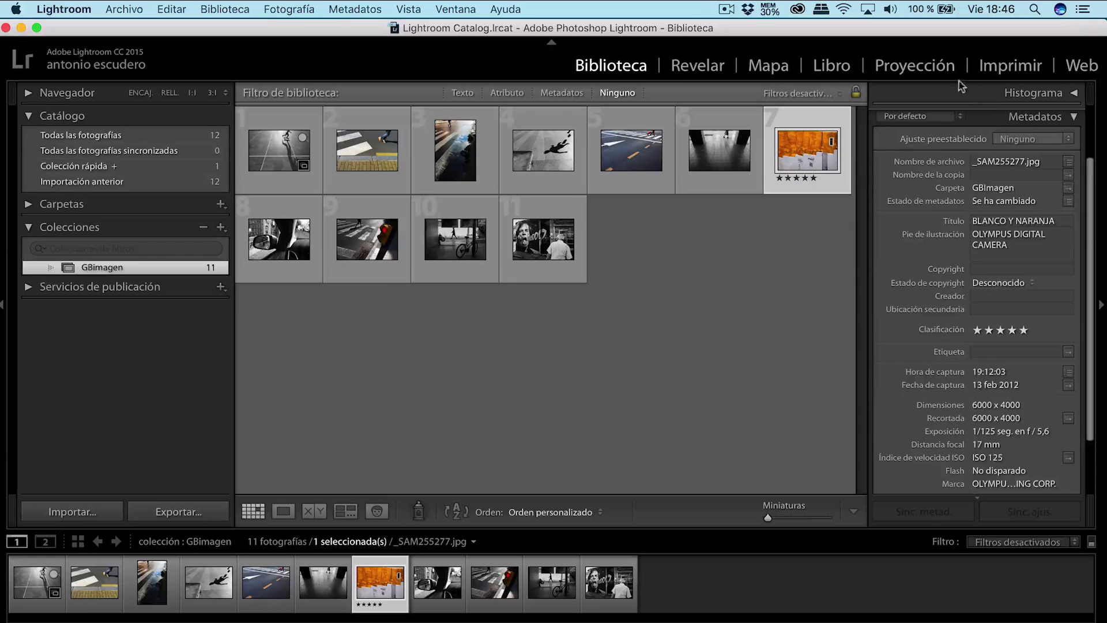
Return to the slideshow module and delete the CONTRASTES text overlay from the slide
{"action": "left_click", "coordinate": [909, 52]}
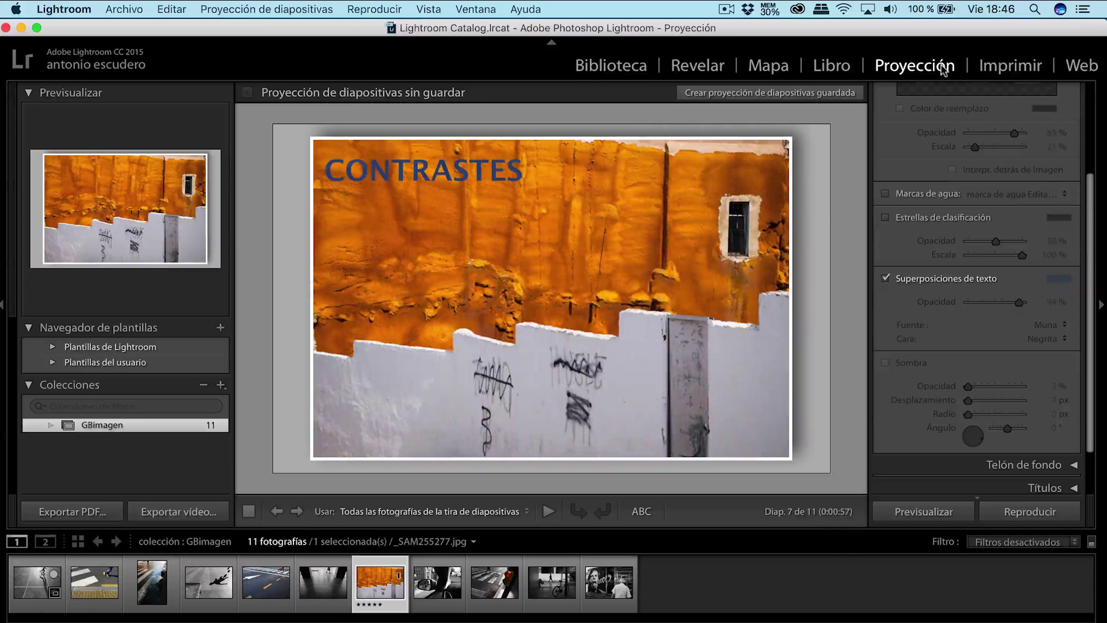
{"action": "left_click", "coordinate": [456, 154]}
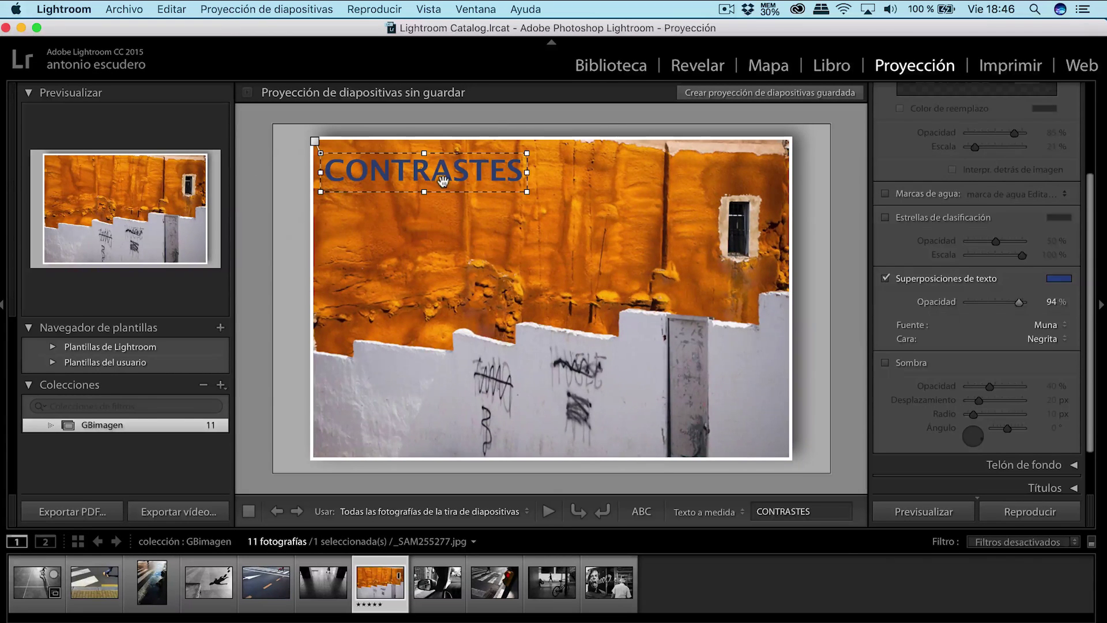
{"action": "key", "text": "BackSpace"}
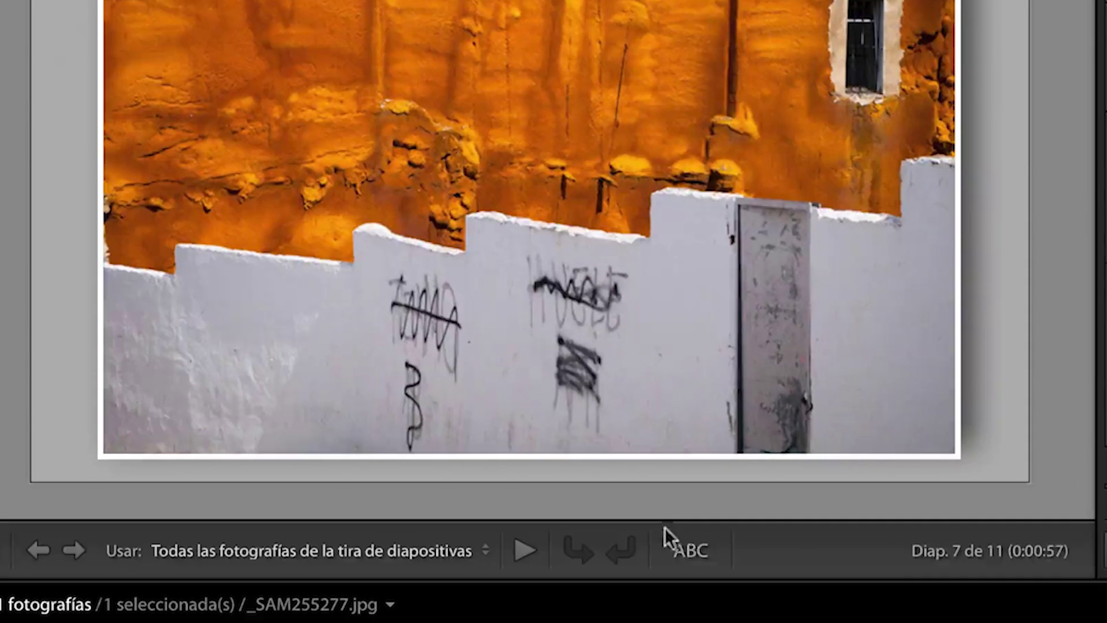
Add a text overlay that shows each photo's title metadata and place it in the photo's upper-left corner
{"action": "left_click", "coordinate": [641, 511]}
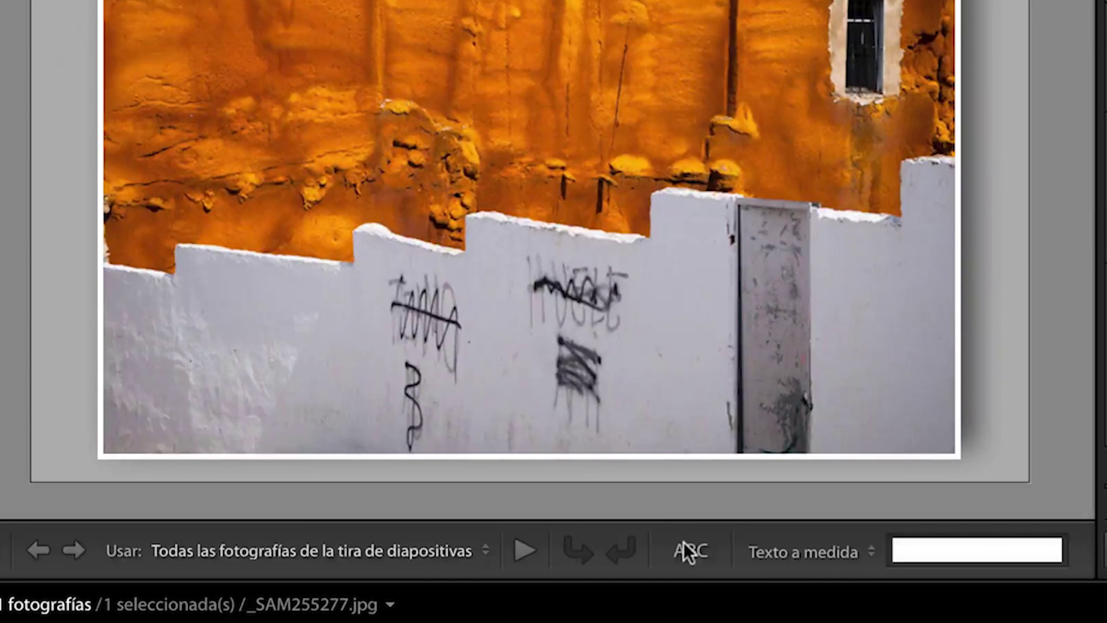
{"action": "left_click", "coordinate": [871, 555]}
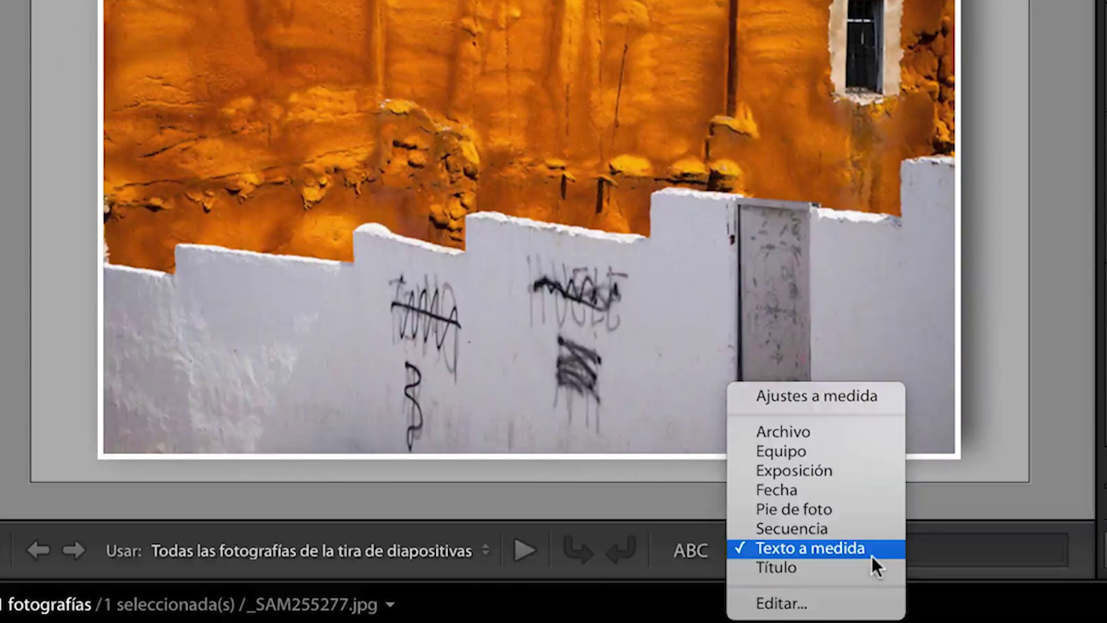
{"action": "left_click", "coordinate": [779, 568]}
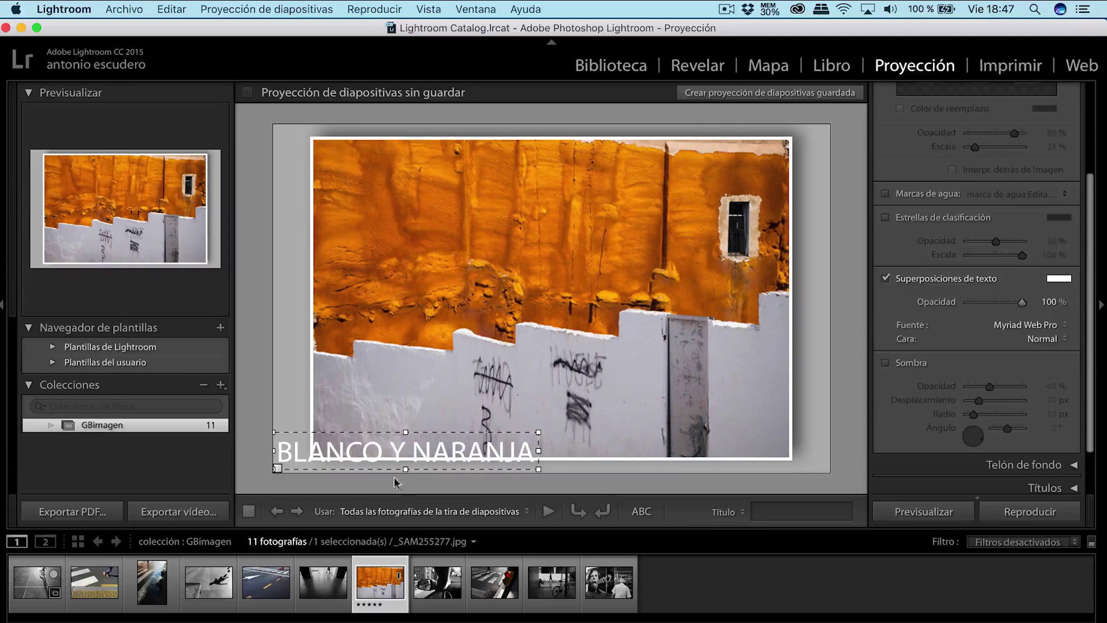
{"action": "left_click_drag", "start_coordinate": [395, 456], "coordinate": [449, 170]}
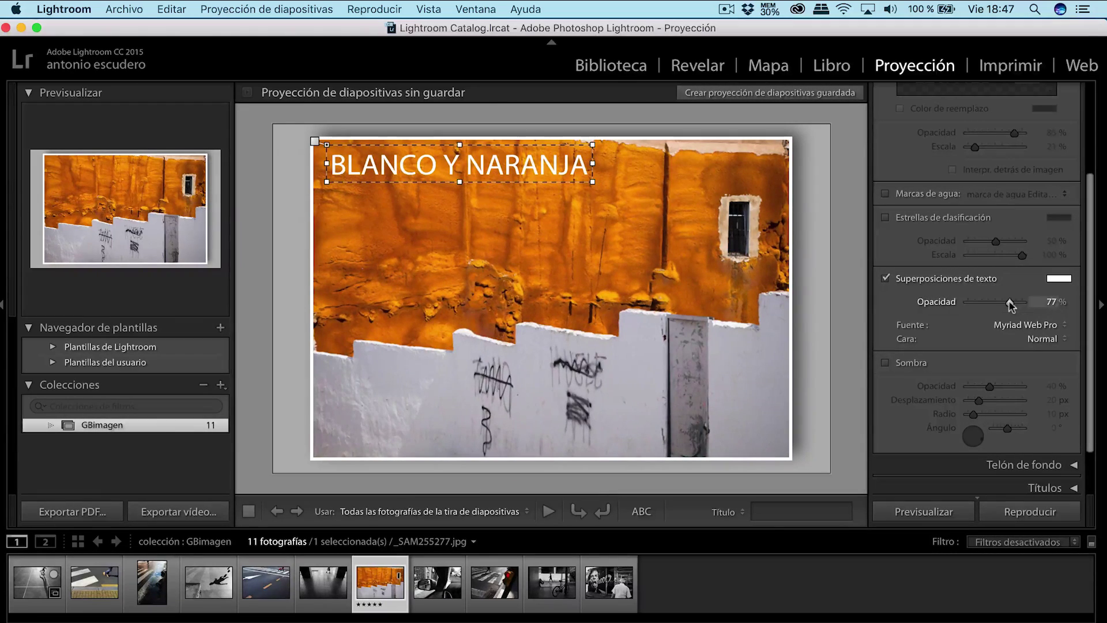
Shrink the BLANCO Y NARANJA title text and colour it black at 100 % opacity
{"action": "left_click_drag", "start_coordinate": [590, 162], "coordinate": [513, 166]}
{"action": "left_click", "coordinate": [1060, 282]}
{"action": "left_click_drag", "start_coordinate": [948, 328], "coordinate": [983, 352]}
{"action": "left_click", "coordinate": [699, 241]}
{"action": "left_click_drag", "start_coordinate": [1009, 302], "coordinate": [1040, 303]}
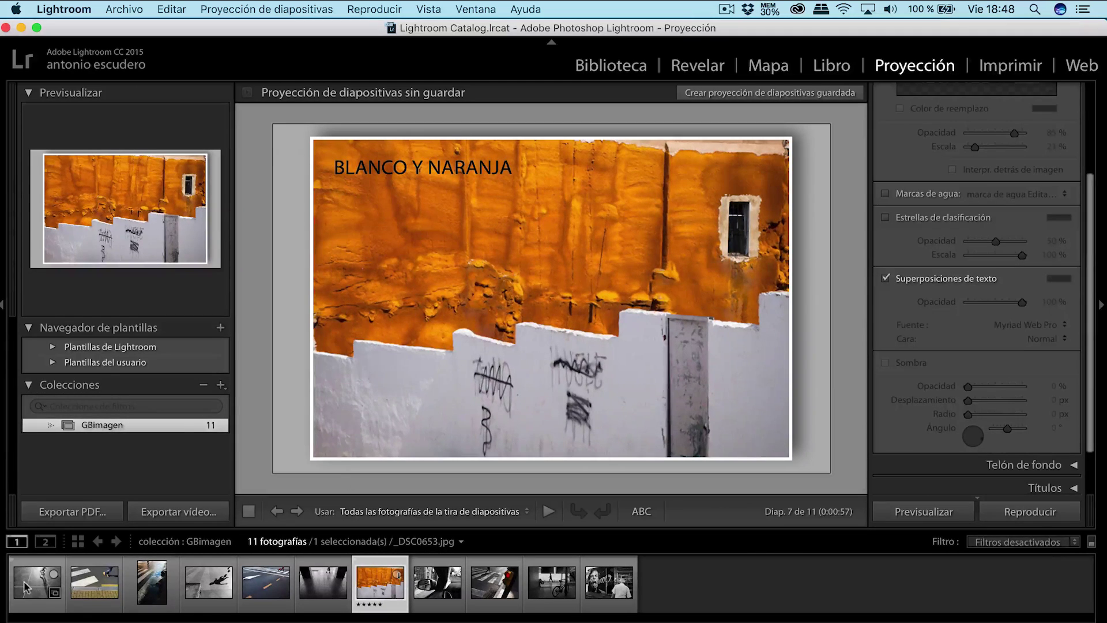
Check the title text on the first slide, the skateboarder photo, and turn off the text overlays
{"action": "left_click", "coordinate": [24, 587]}
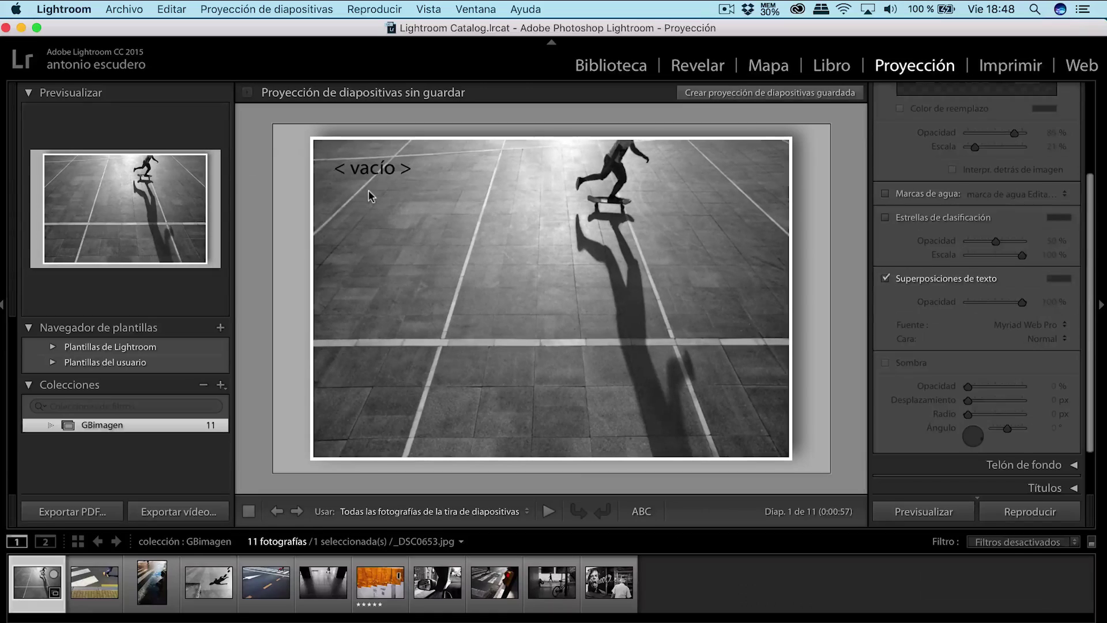
{"action": "left_click", "coordinate": [983, 275]}
{"action": "scroll", "coordinate": [985, 271], "scroll_direction": "up", "scroll_amount": 5}
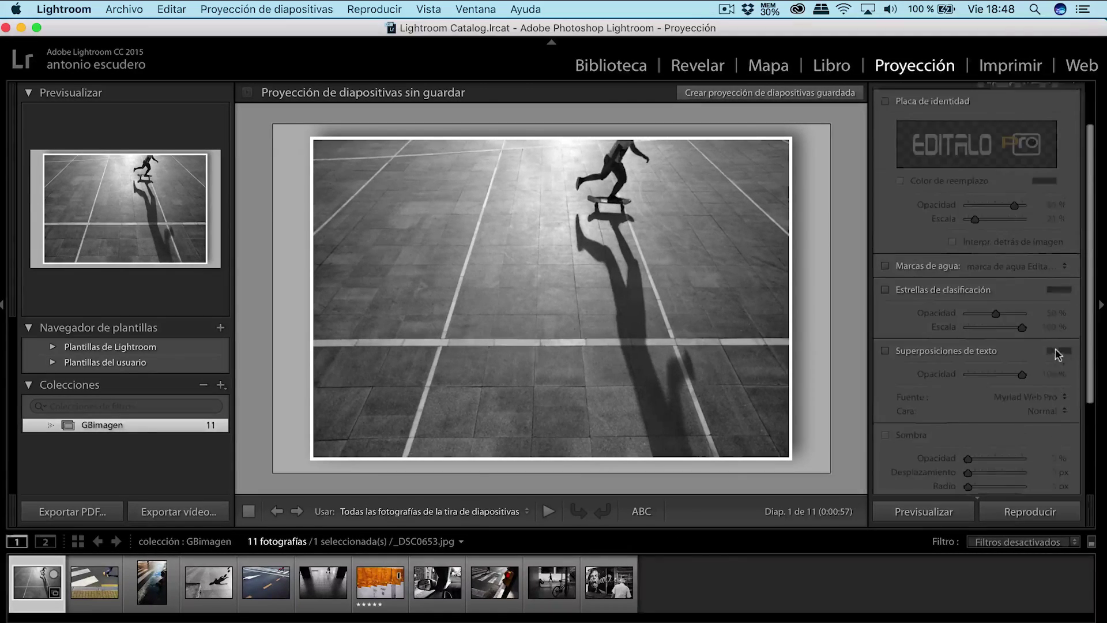
{"action": "left_click", "coordinate": [1020, 139]}
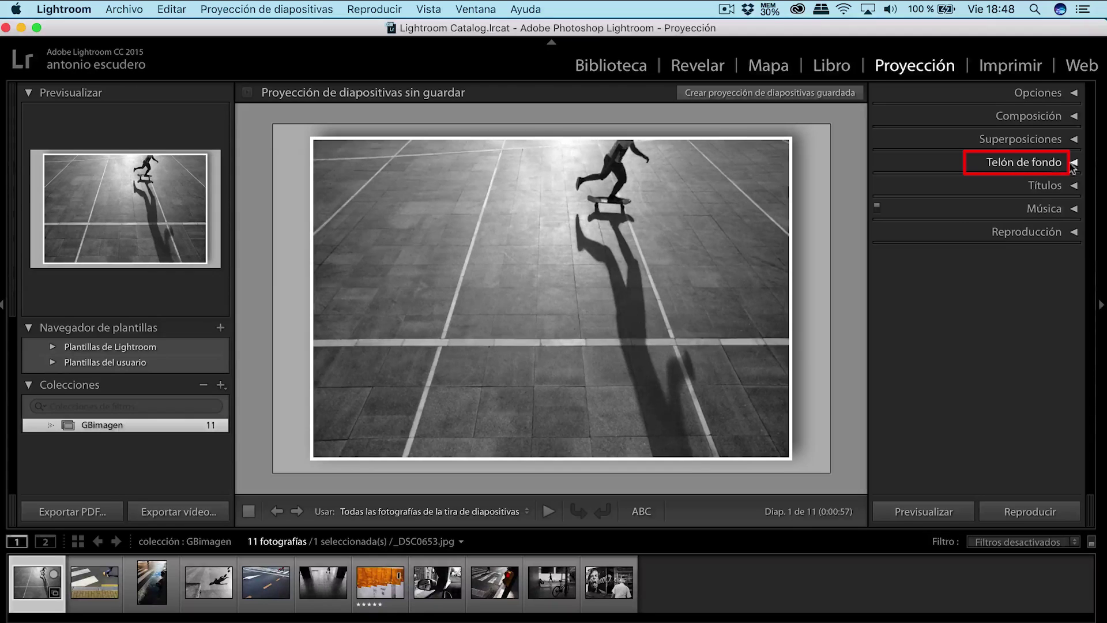
Set the backdrop's colour wash to 88 % opacity and an angle of 2°
{"action": "left_click", "coordinate": [1020, 165]}
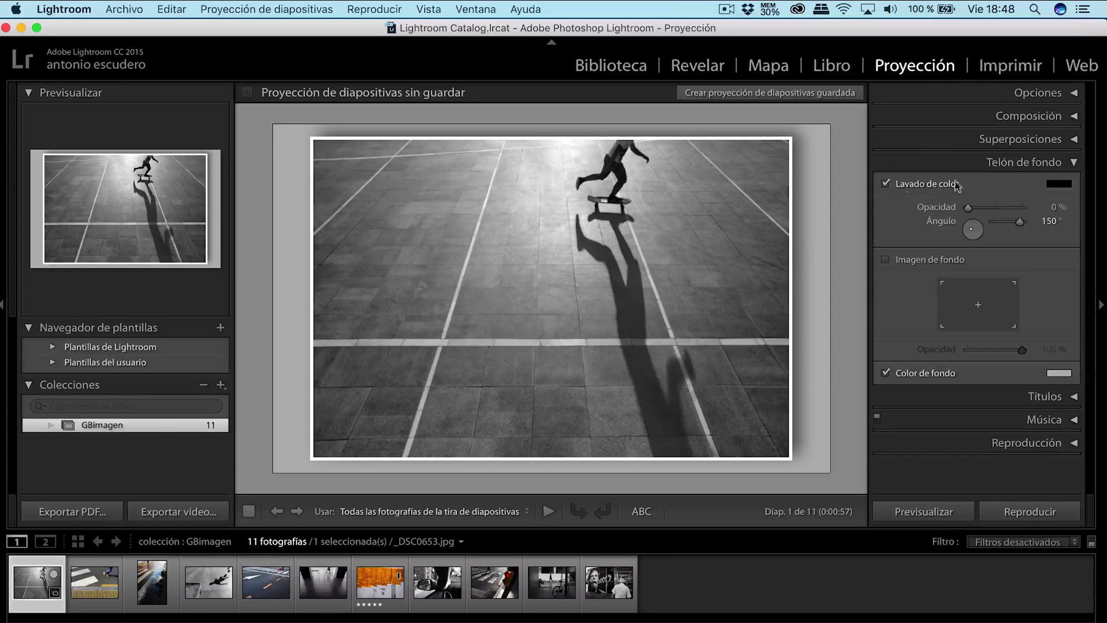
{"action": "left_click_drag", "start_coordinate": [968, 207], "coordinate": [1018, 208]}
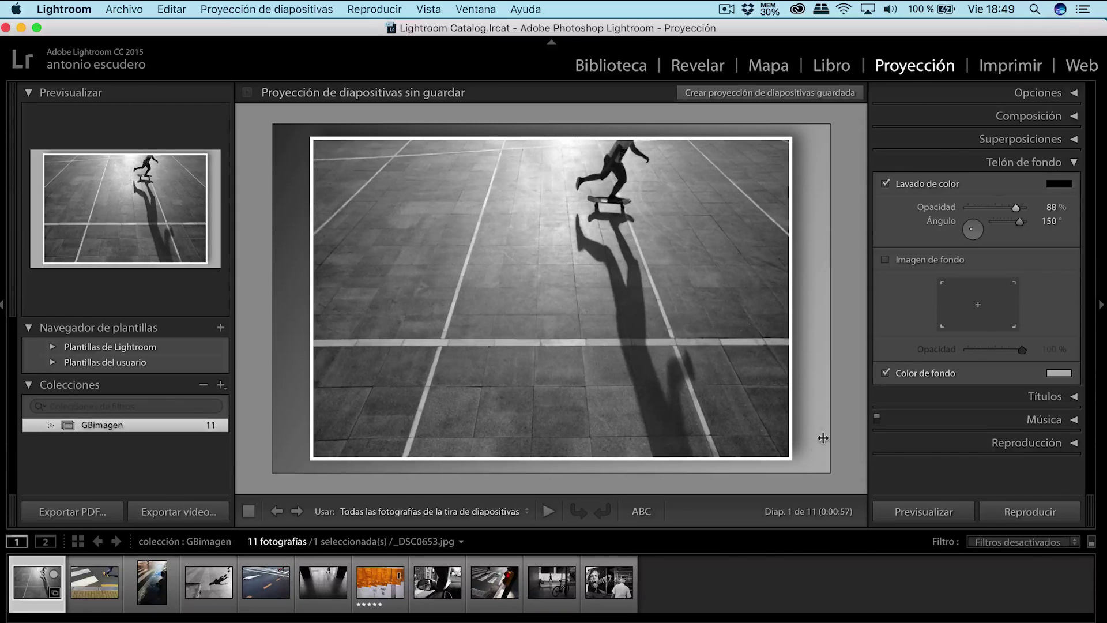
{"action": "mouse_move", "coordinate": [1020, 222]}
{"action": "left_mouse_down"}
{"action": "mouse_move", "coordinate": [993, 227]}
{"action": "mouse_move", "coordinate": [1007, 222]}
{"action": "left_mouse_up"}
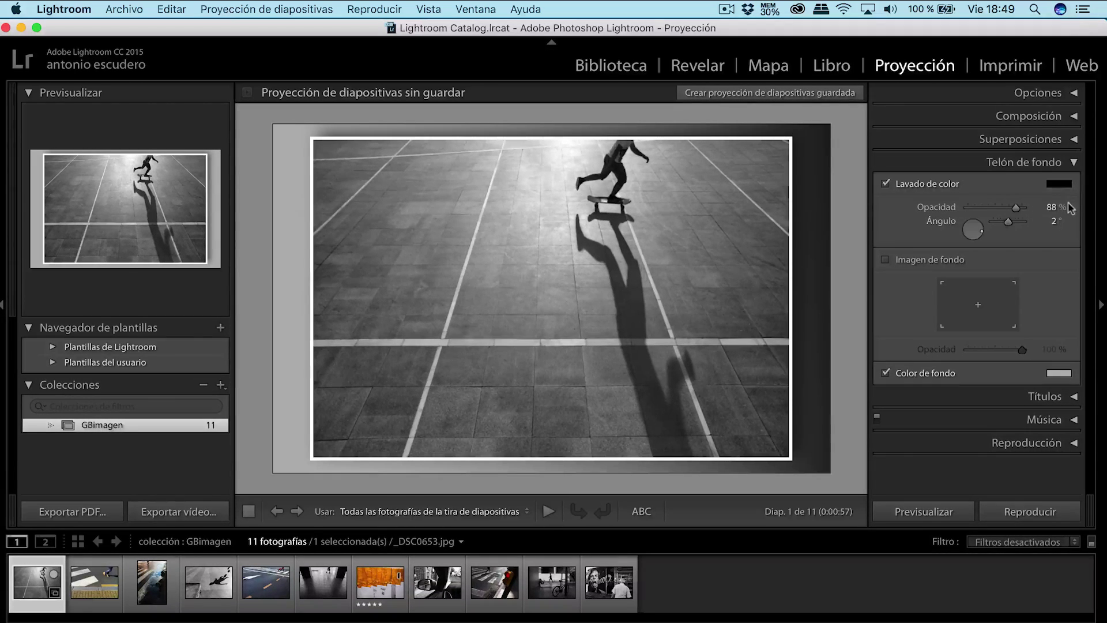
Change the backdrop's colour wash to red at 58 % opacity and view it on the vertical crosswalk photo, slide three
{"action": "left_click", "coordinate": [1059, 184]}
{"action": "left_click", "coordinate": [1012, 212]}
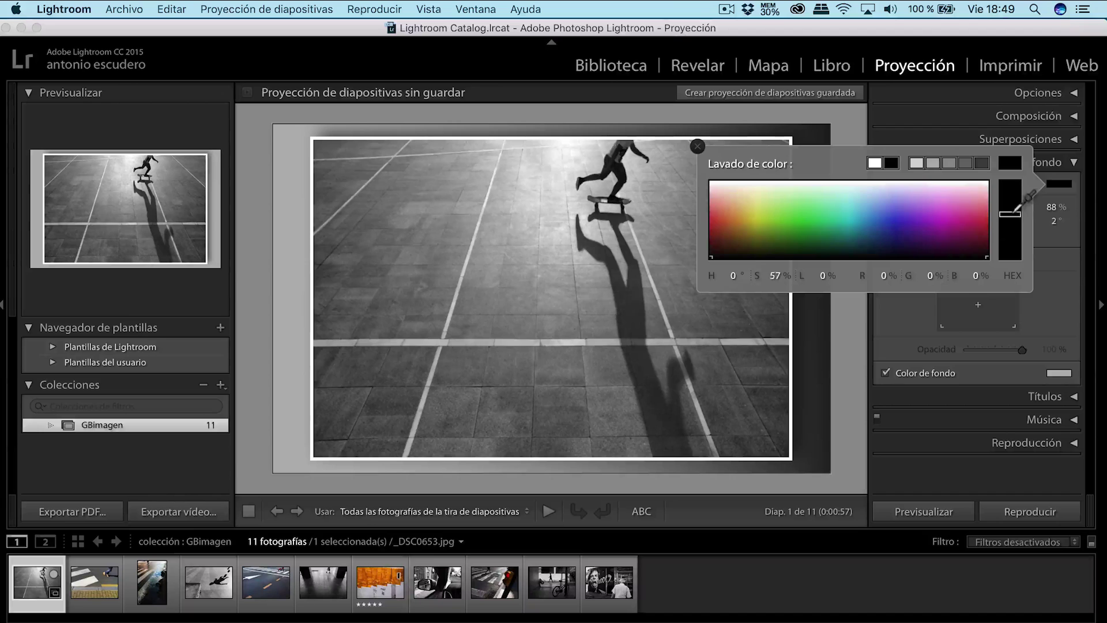
{"action": "left_click", "coordinate": [982, 226]}
{"action": "left_click", "coordinate": [698, 146]}
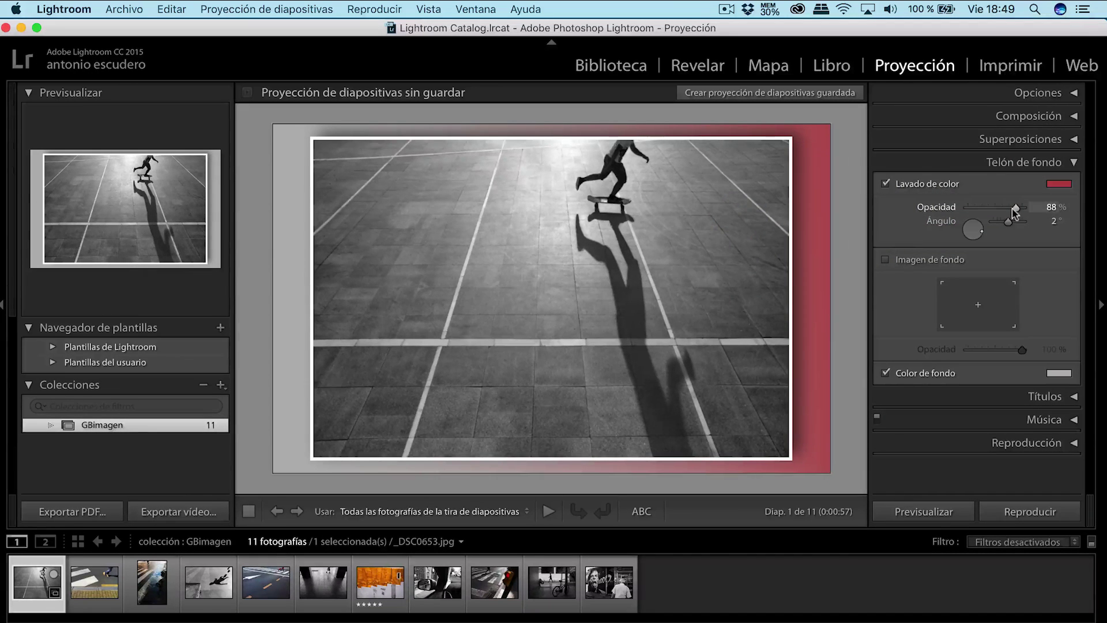
{"action": "left_click", "coordinate": [150, 579]}
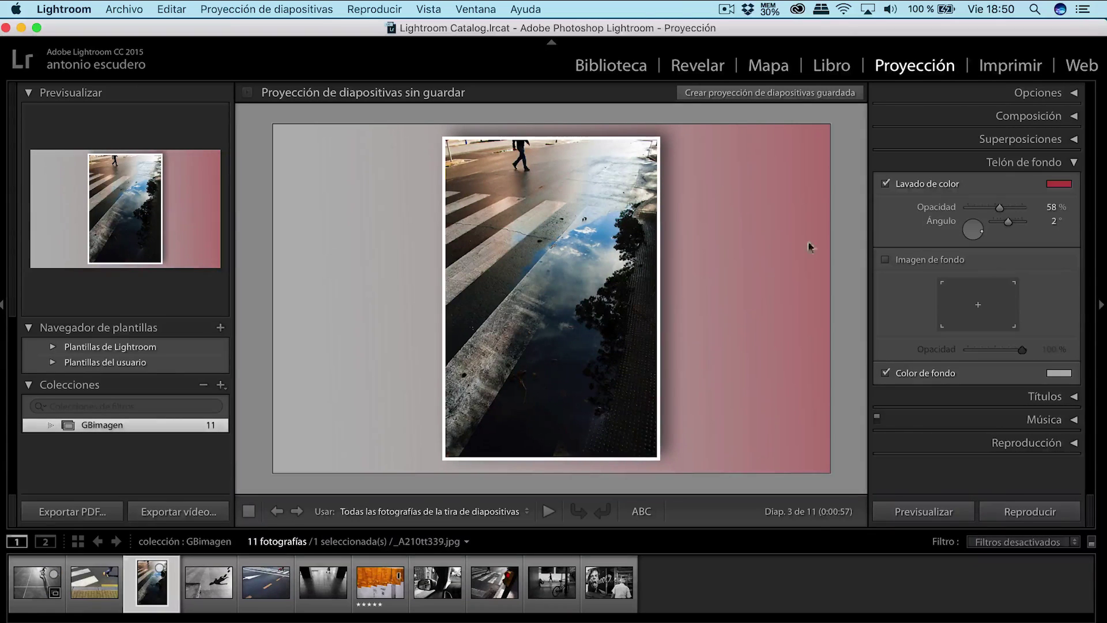
Use the fifth photo, the road with the white arrow, as the background image at 34 % opacity
{"action": "left_click", "coordinate": [906, 261]}
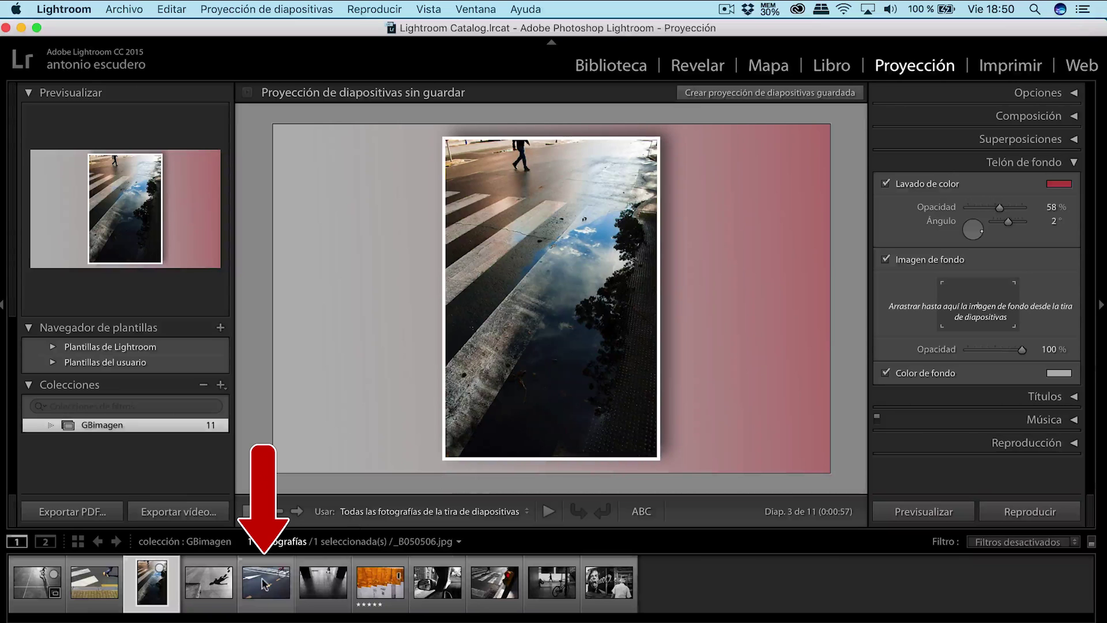
{"action": "left_click_drag", "start_coordinate": [263, 584], "coordinate": [970, 314]}
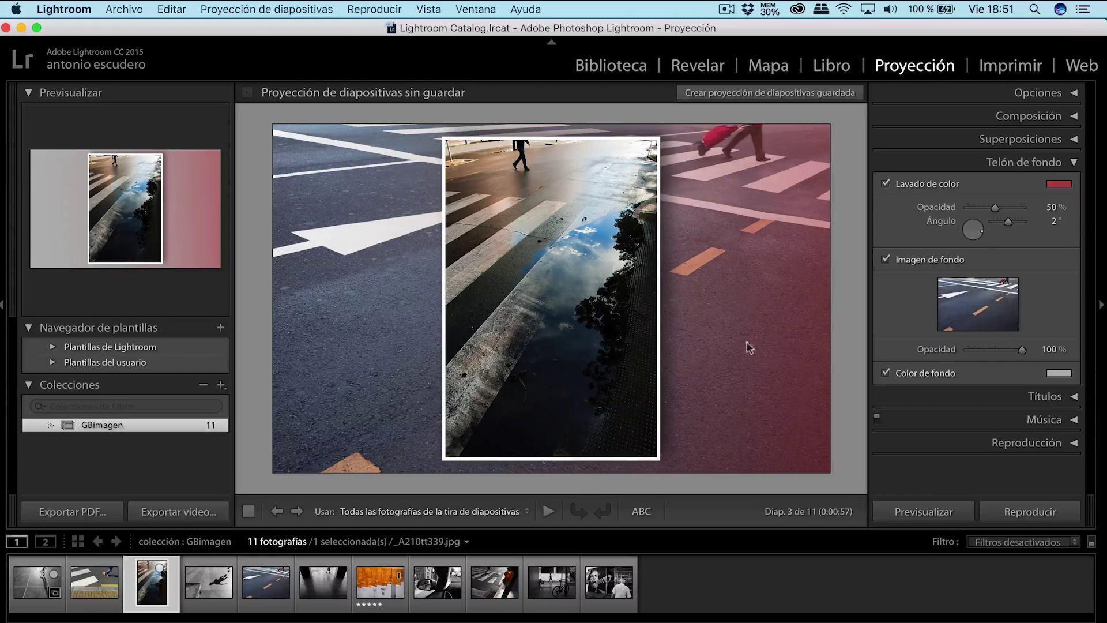
{"action": "left_click_drag", "start_coordinate": [1022, 349], "coordinate": [986, 349]}
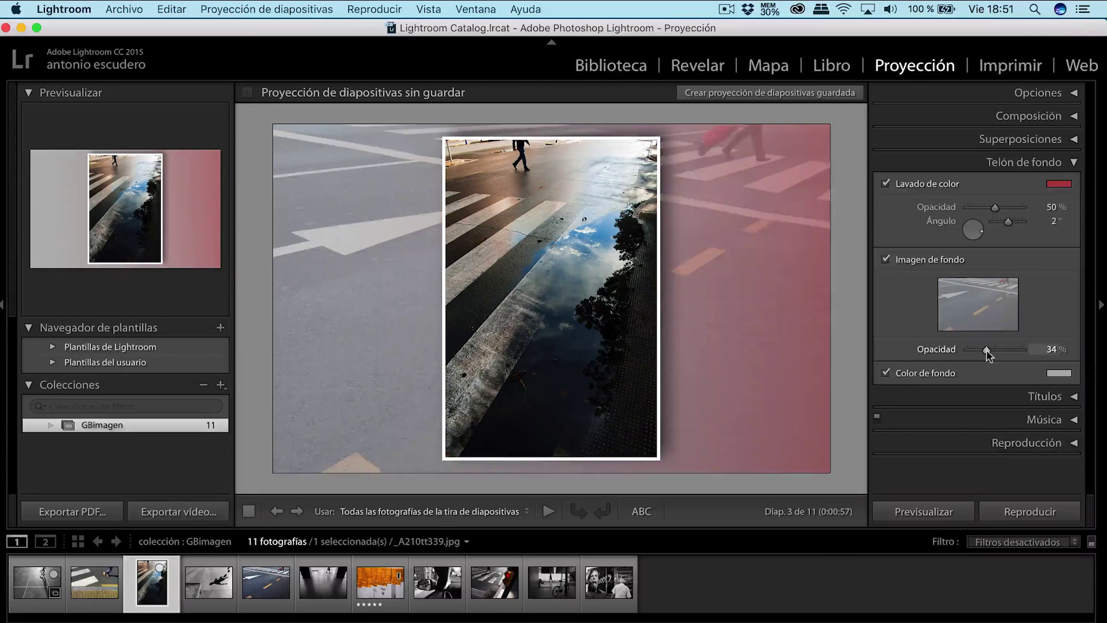
Turn off both the colour wash and the background image in the backdrop
{"action": "left_click", "coordinate": [885, 183]}
{"action": "left_click", "coordinate": [885, 183]}
{"action": "left_click", "coordinate": [885, 183]}
{"action": "left_click", "coordinate": [891, 261]}
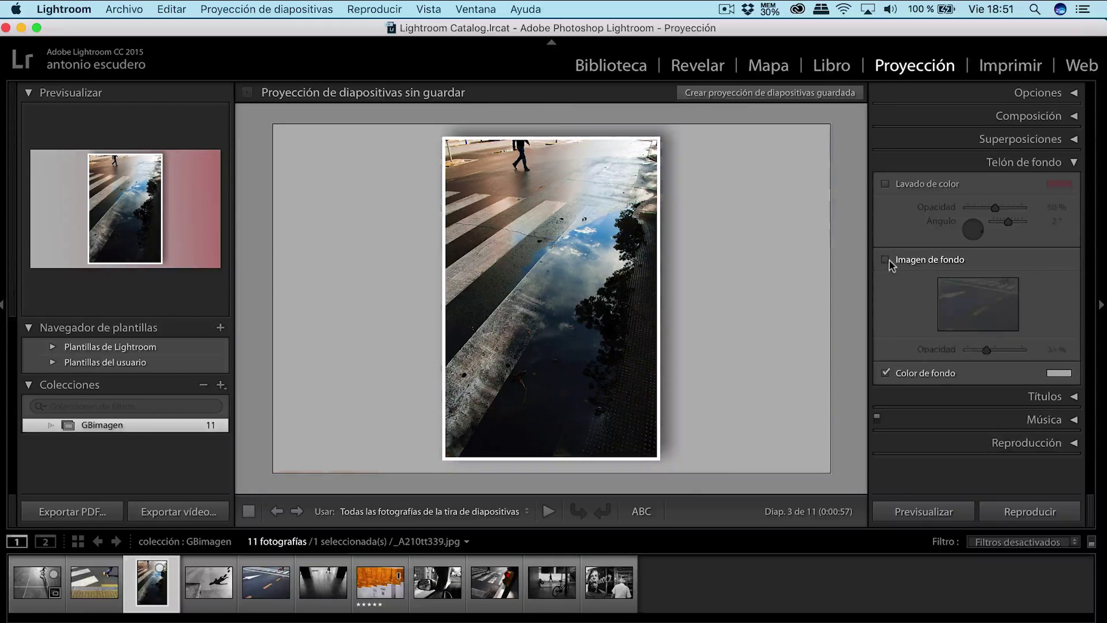
Try a bright green background colour (H 122, S 64, L 45) for the slides
{"action": "left_click", "coordinate": [1055, 375]}
{"action": "left_click", "coordinate": [1010, 384]}
{"action": "left_click", "coordinate": [803, 412]}
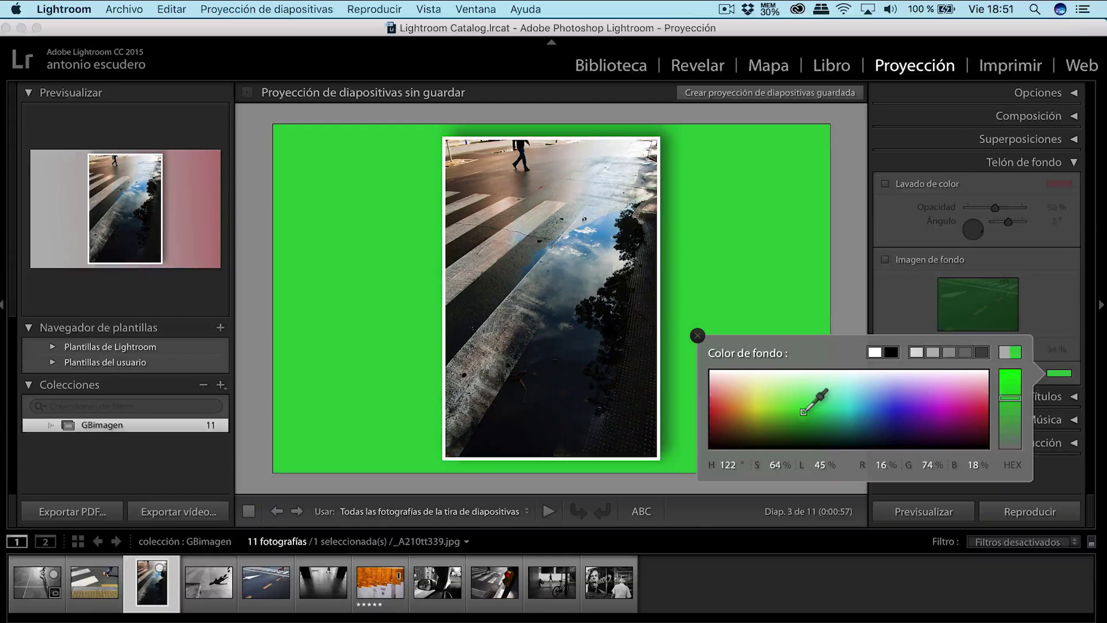
{"action": "left_click", "coordinate": [697, 335]}
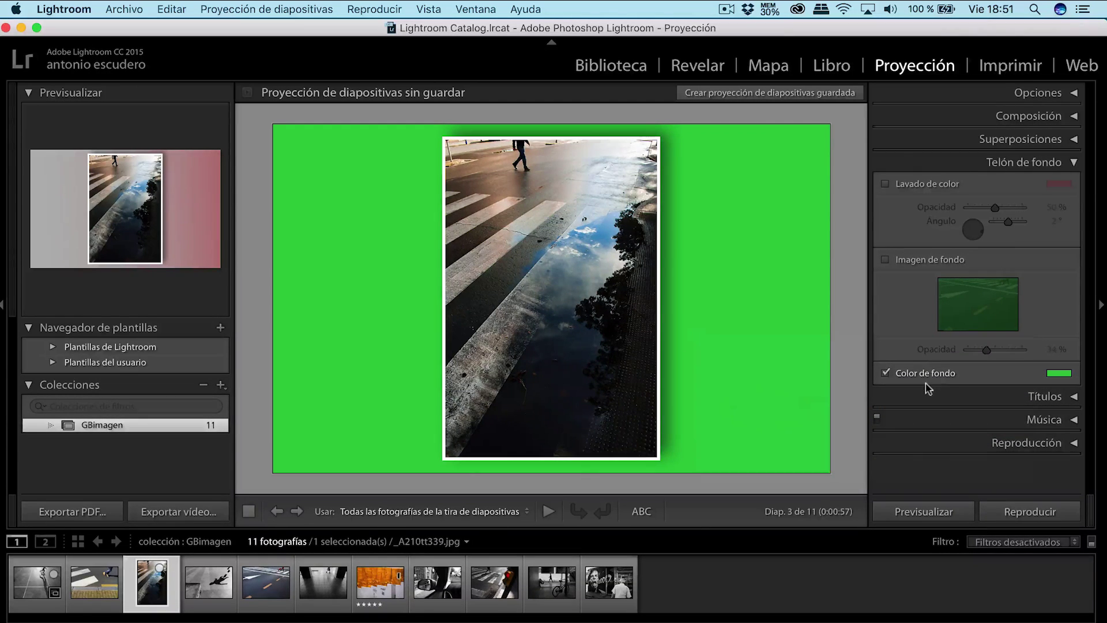
Try the red colour wash at 54 % opacity over the green background, then remove the wash and restore the grey background
{"action": "left_click", "coordinate": [887, 185]}
{"action": "mouse_move", "coordinate": [996, 208]}
{"action": "left_mouse_down"}
{"action": "mouse_move", "coordinate": [979, 209]}
{"action": "mouse_move", "coordinate": [997, 209]}
{"action": "left_mouse_up"}
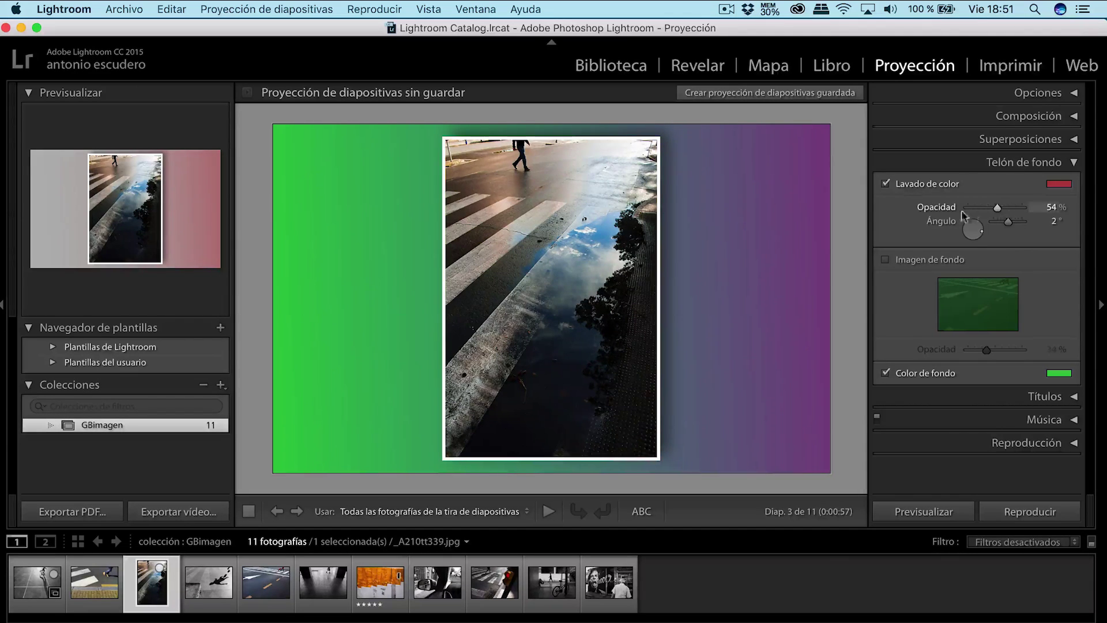
{"action": "left_click", "coordinate": [886, 184]}
{"action": "left_click", "coordinate": [1074, 165]}
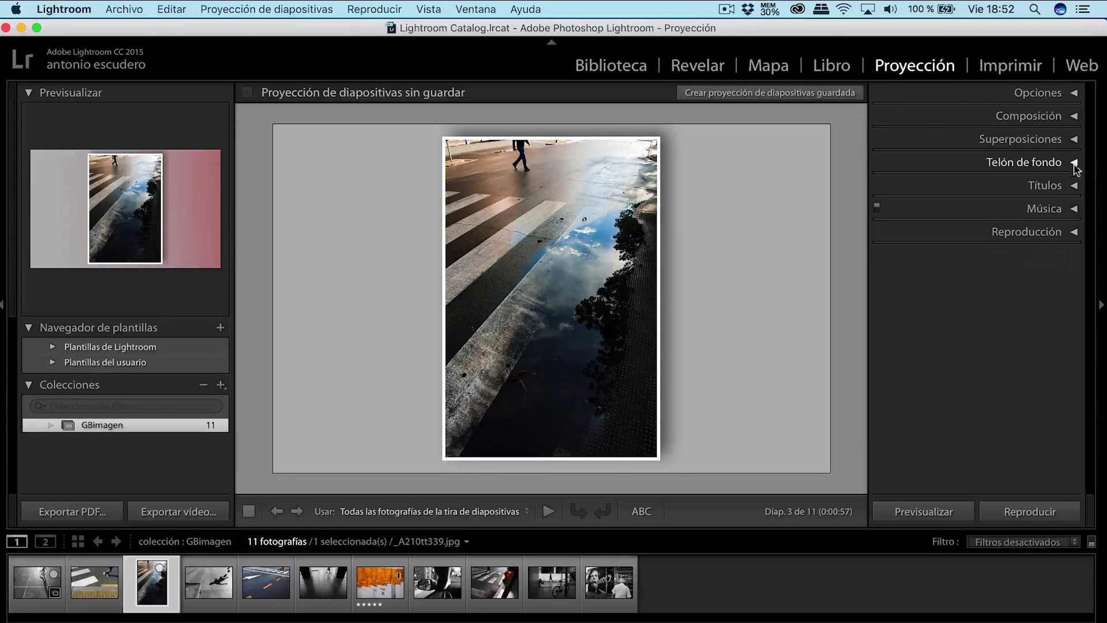
Enable the intro screen with its identity plate, try blue as the screen colour and set it back to black
{"action": "left_click", "coordinate": [1075, 188]}
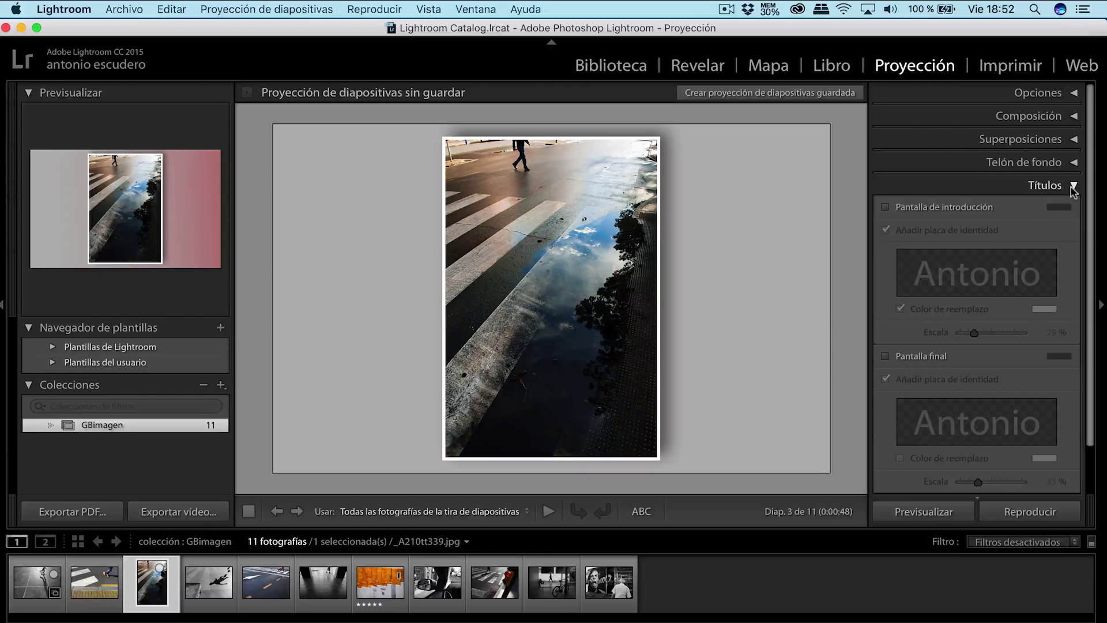
{"action": "left_click", "coordinate": [887, 209]}
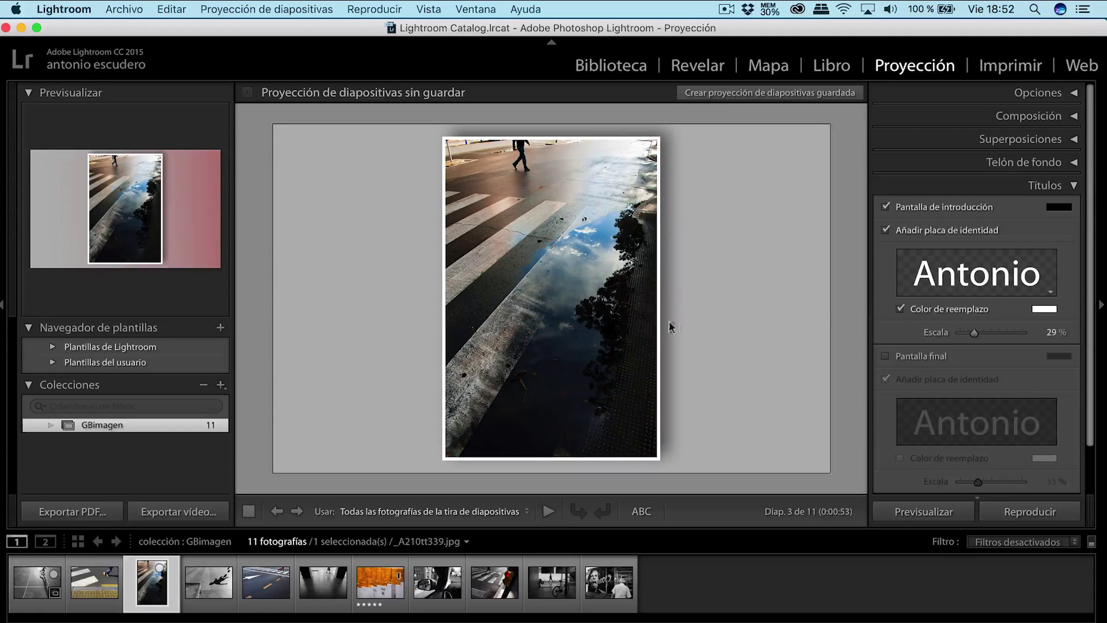
{"action": "left_click", "coordinate": [1057, 207]}
{"action": "left_click_drag", "start_coordinate": [983, 243], "coordinate": [894, 245]}
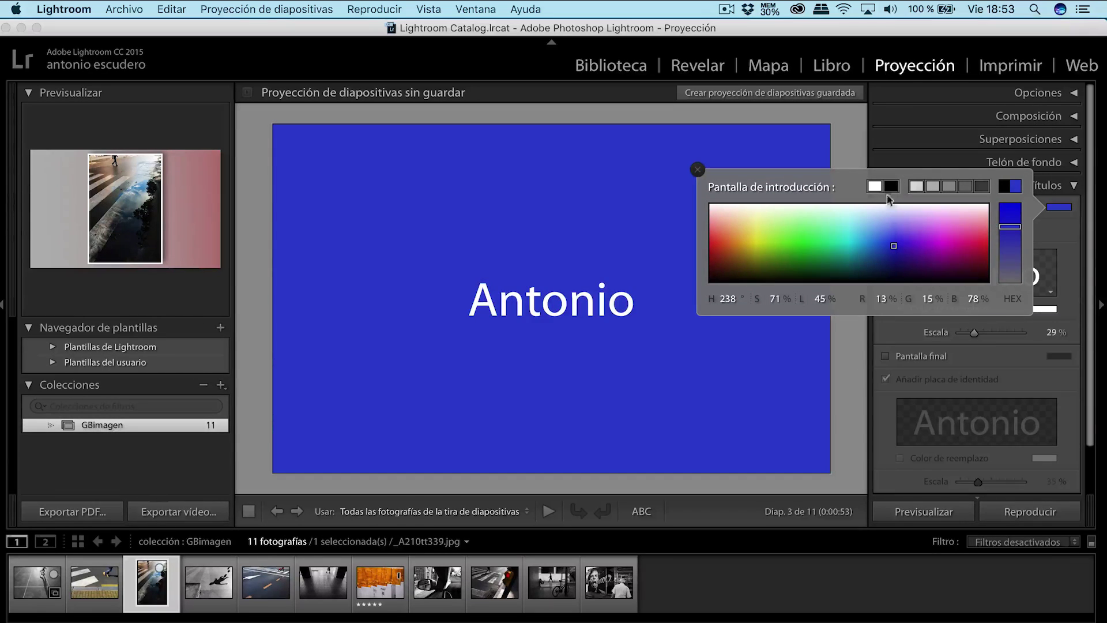
{"action": "left_click", "coordinate": [891, 186]}
{"action": "left_click", "coordinate": [1042, 241]}
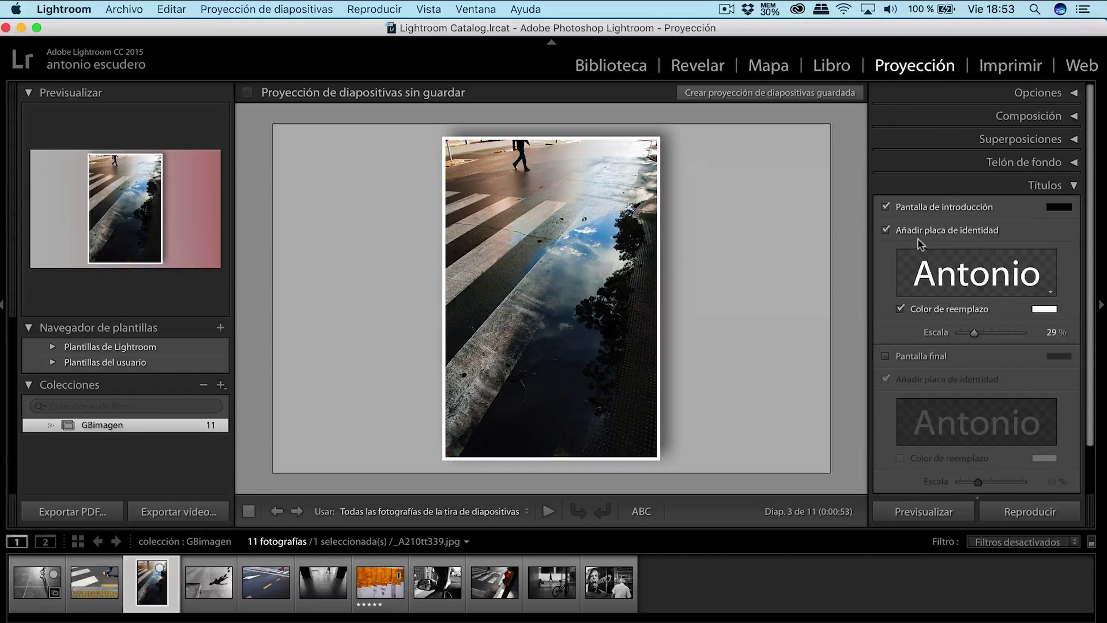
Examine the text and font options in the identity plate editor for the intro screen
{"action": "left_click", "coordinate": [936, 260]}
{"action": "left_click", "coordinate": [961, 285]}
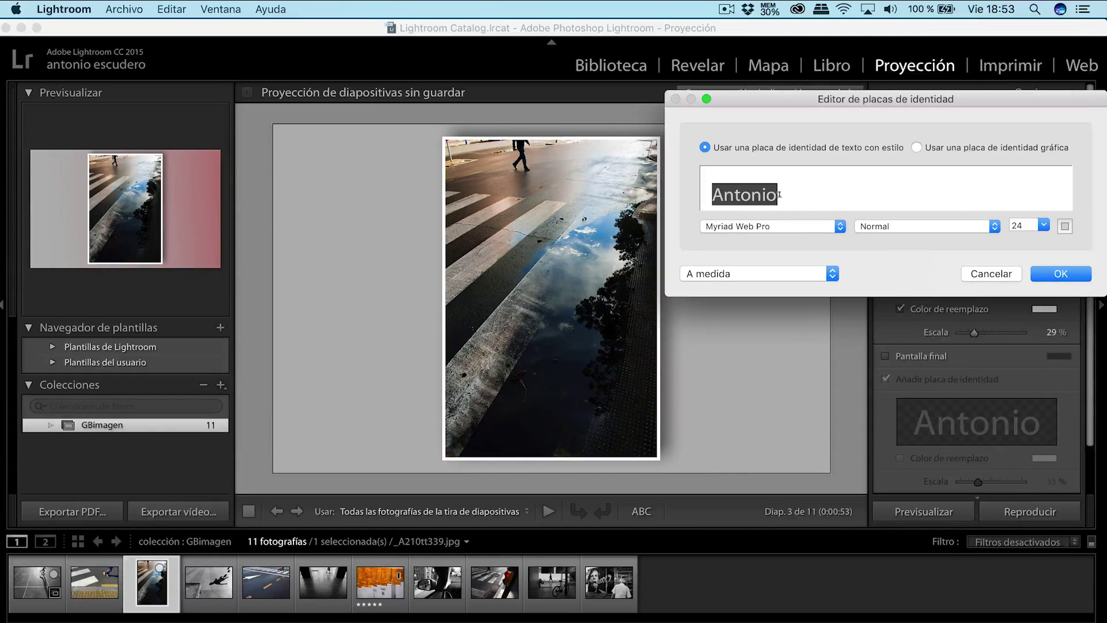
{"action": "left_click", "coordinate": [1062, 274]}
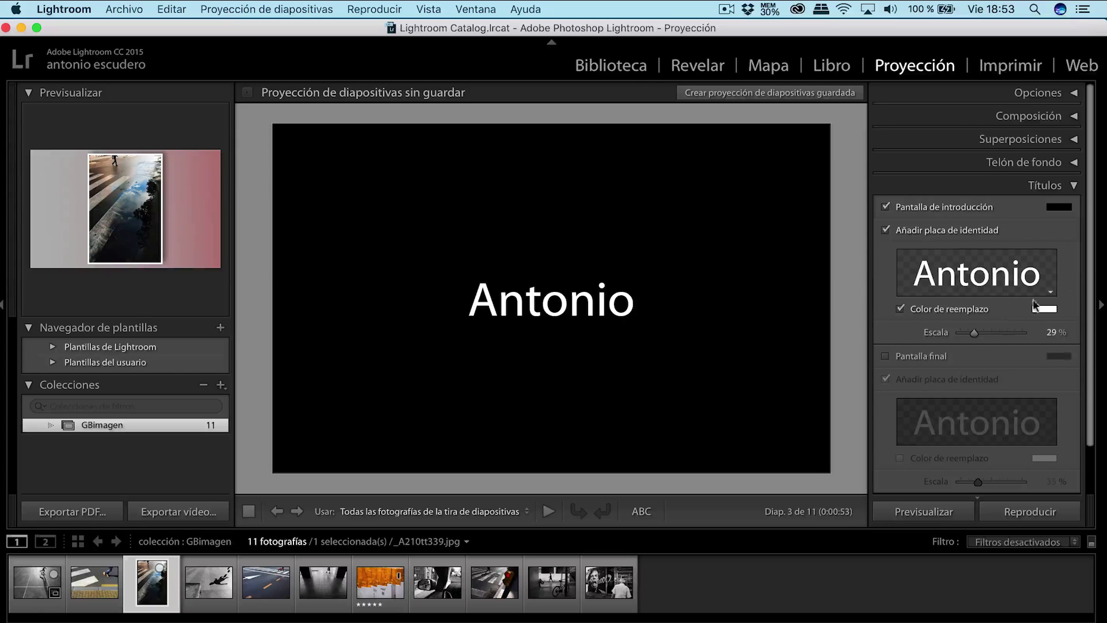
Reduce the intro screen's identity plate to a scale of 12 % and turn off the intro screen
{"action": "left_click_drag", "start_coordinate": [974, 334], "coordinate": [960, 339]}
{"action": "left_click", "coordinate": [885, 207]}
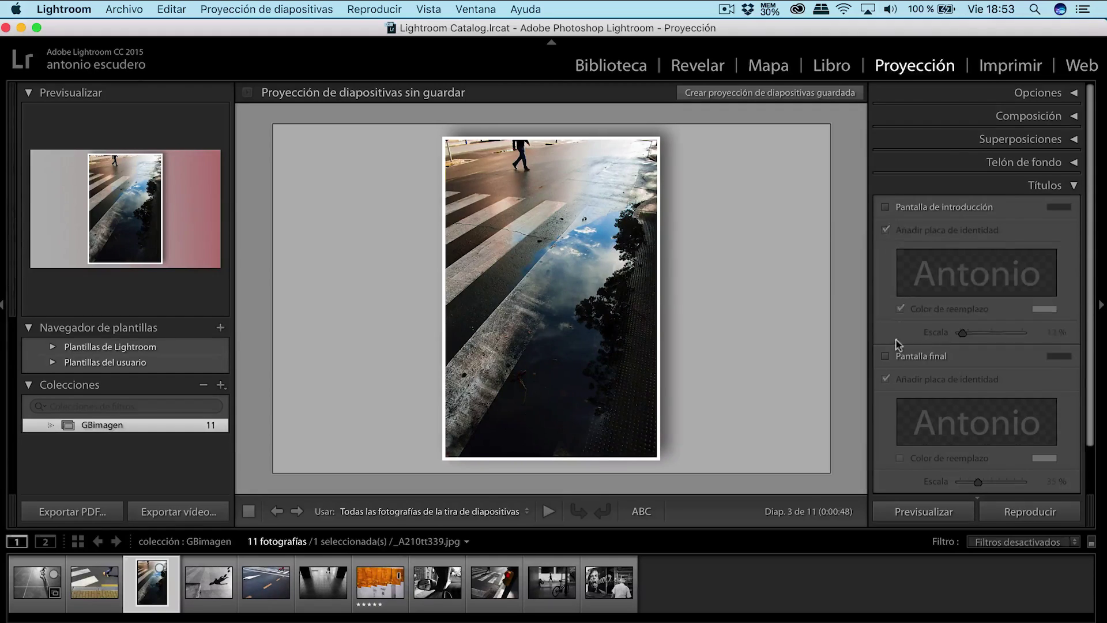
Try enabling the ending screen with its identity plate, then turn it off and close the title settings
{"action": "left_click", "coordinate": [886, 356]}
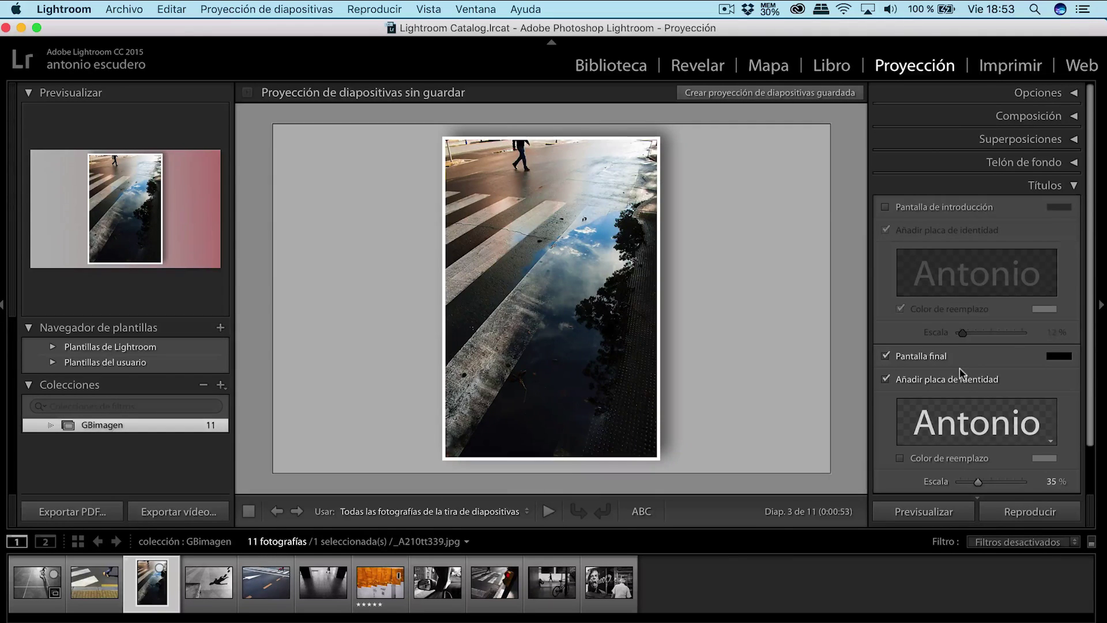
{"action": "left_click", "coordinate": [885, 356]}
{"action": "left_click", "coordinate": [1067, 190]}
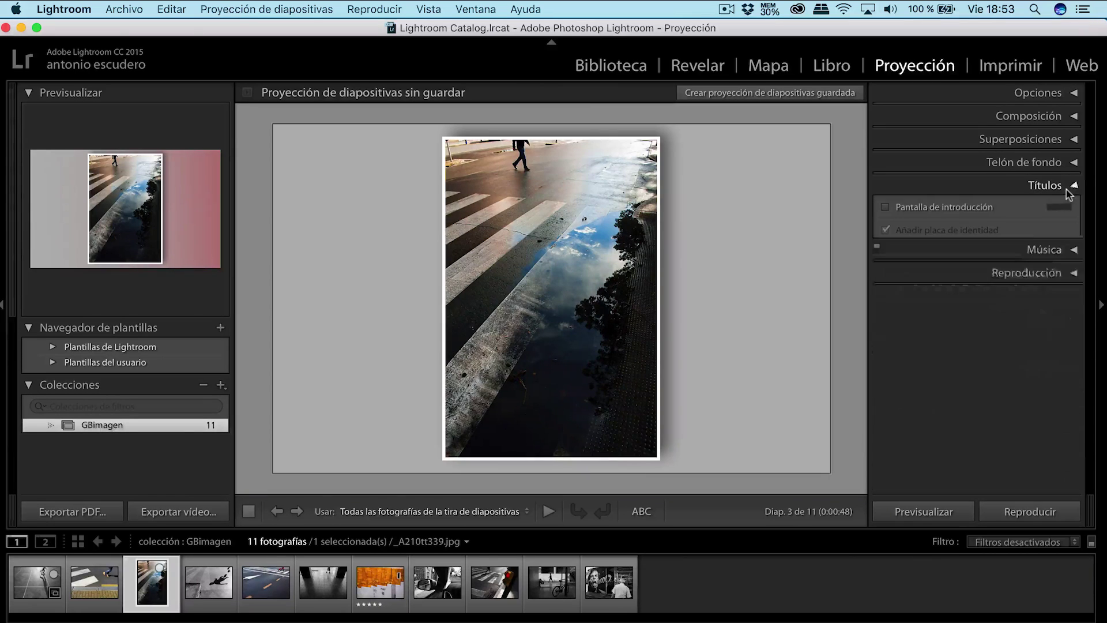
Add the Succotash - Silent Partner MP3 from the Escritorio folder as the slideshow's music
{"action": "left_click", "coordinate": [1056, 210]}
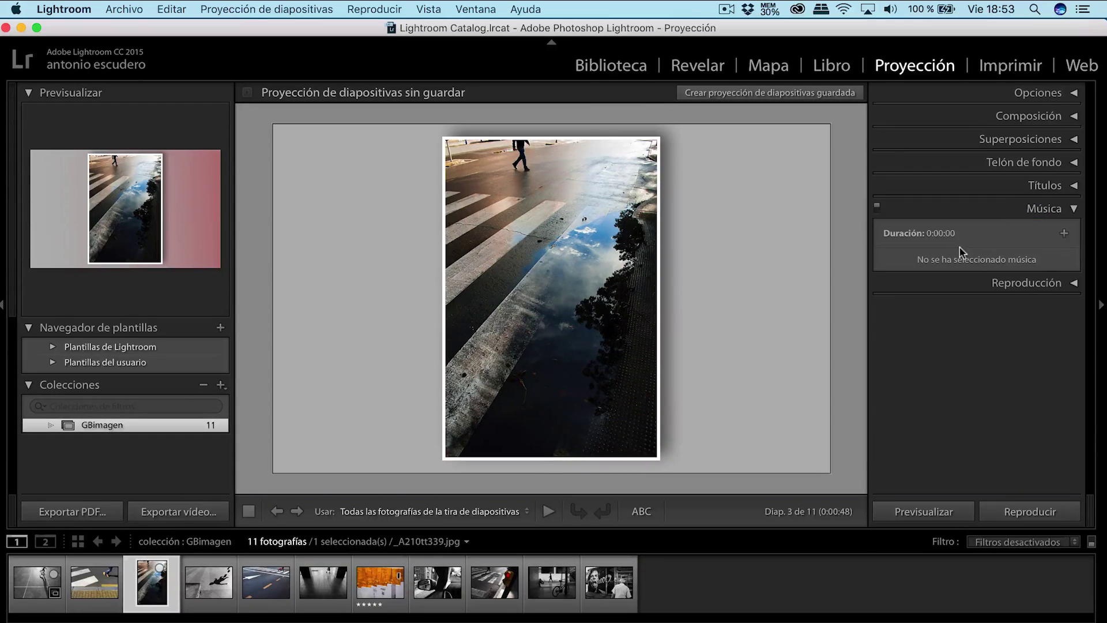
{"action": "left_click", "coordinate": [1064, 233]}
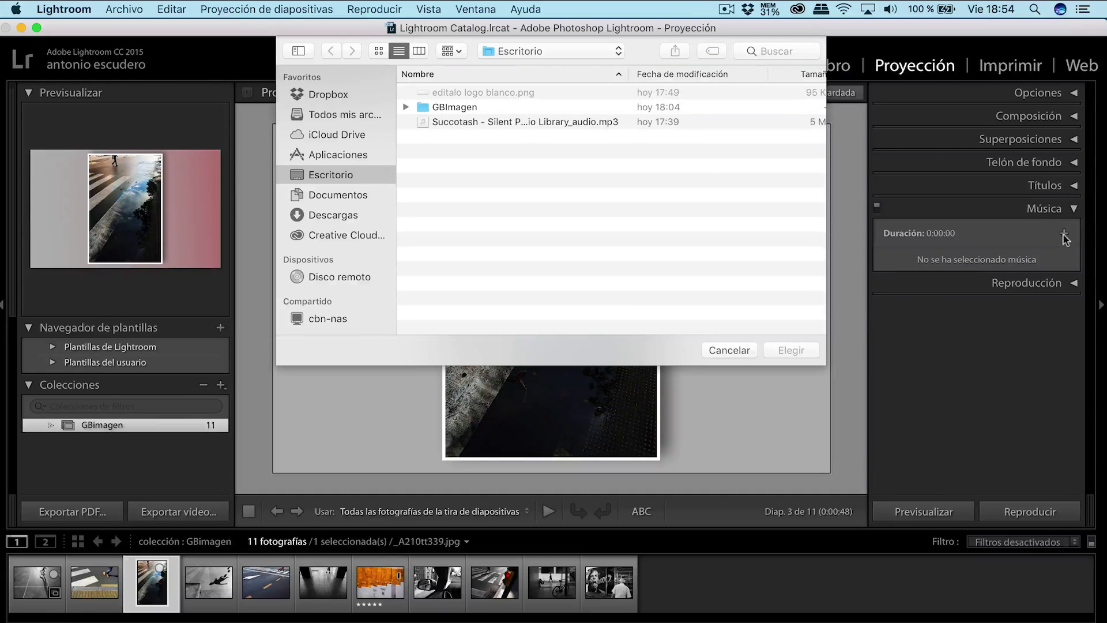
{"action": "left_click", "coordinate": [513, 121]}
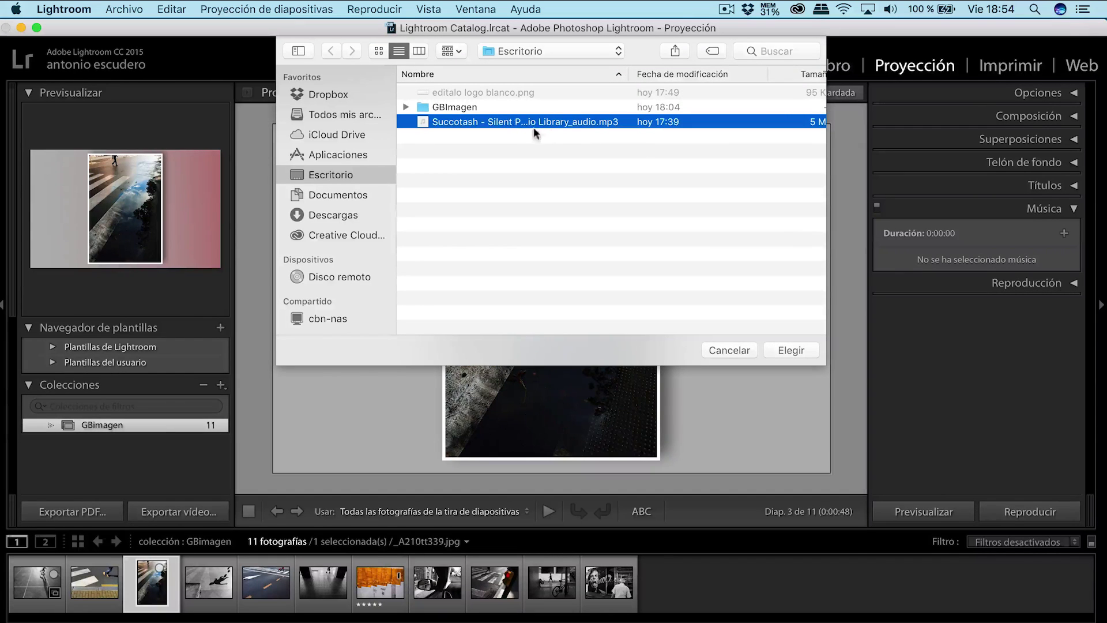
{"action": "left_click", "coordinate": [792, 349]}
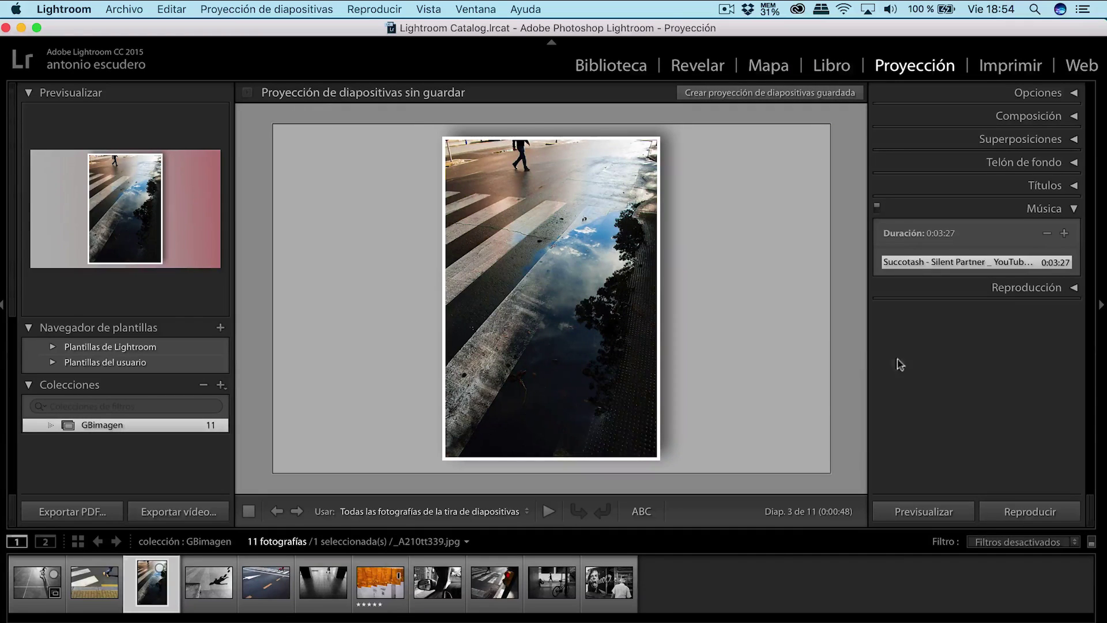
{"action": "left_click", "coordinate": [1073, 208]}
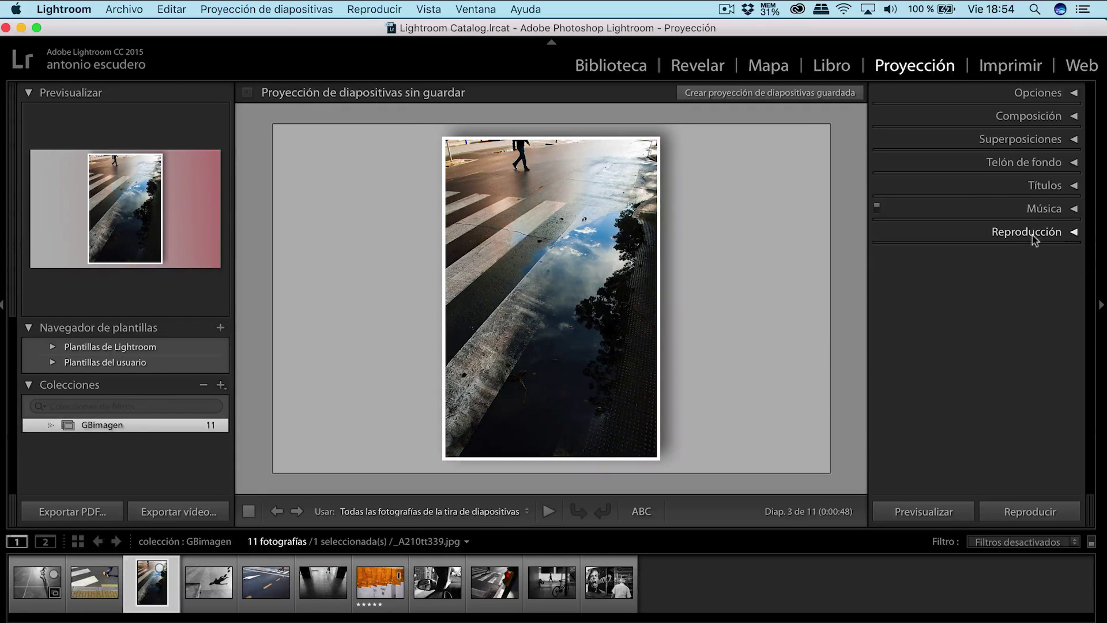
Try synchronizing the slides with the music and preview the slideshow from the first photo
{"action": "left_click", "coordinate": [1073, 233]}
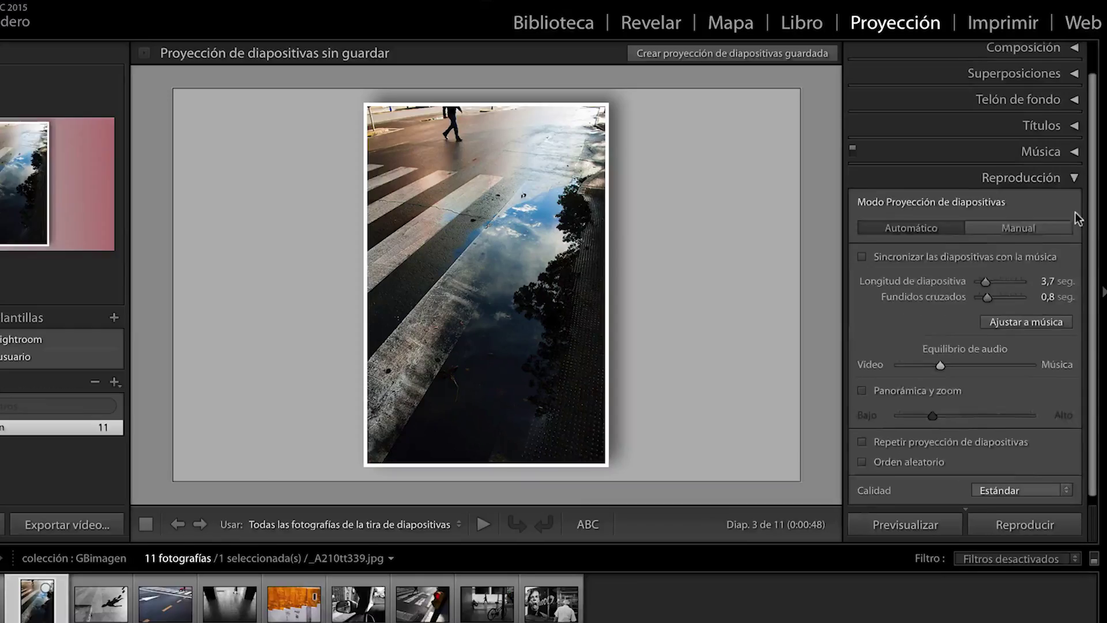
{"action": "left_click", "coordinate": [862, 256]}
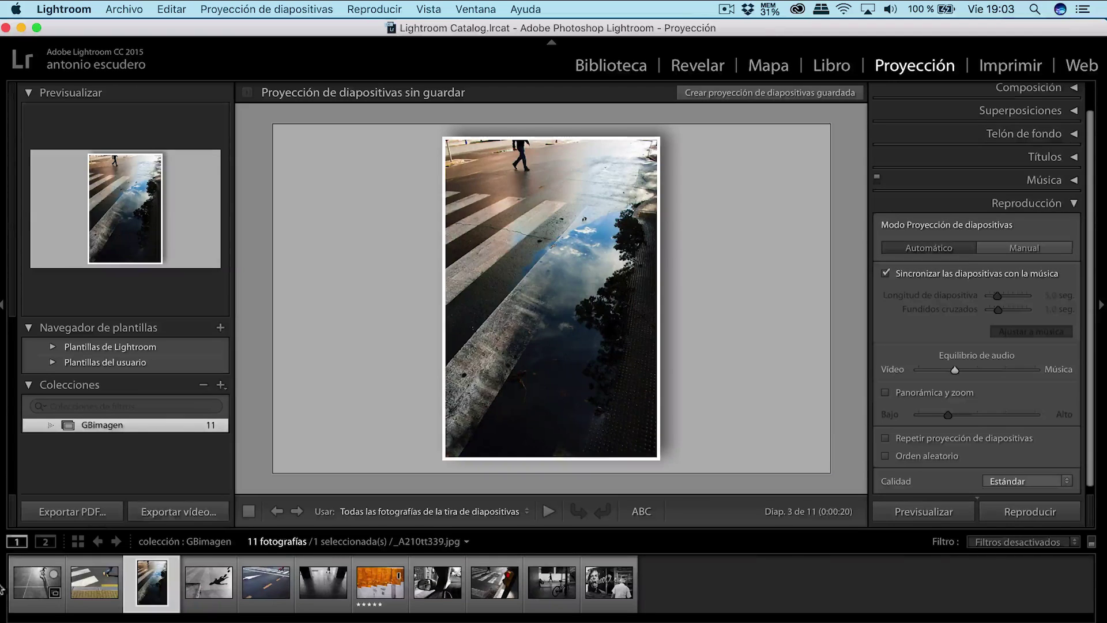
{"action": "left_click", "coordinate": [15, 585]}
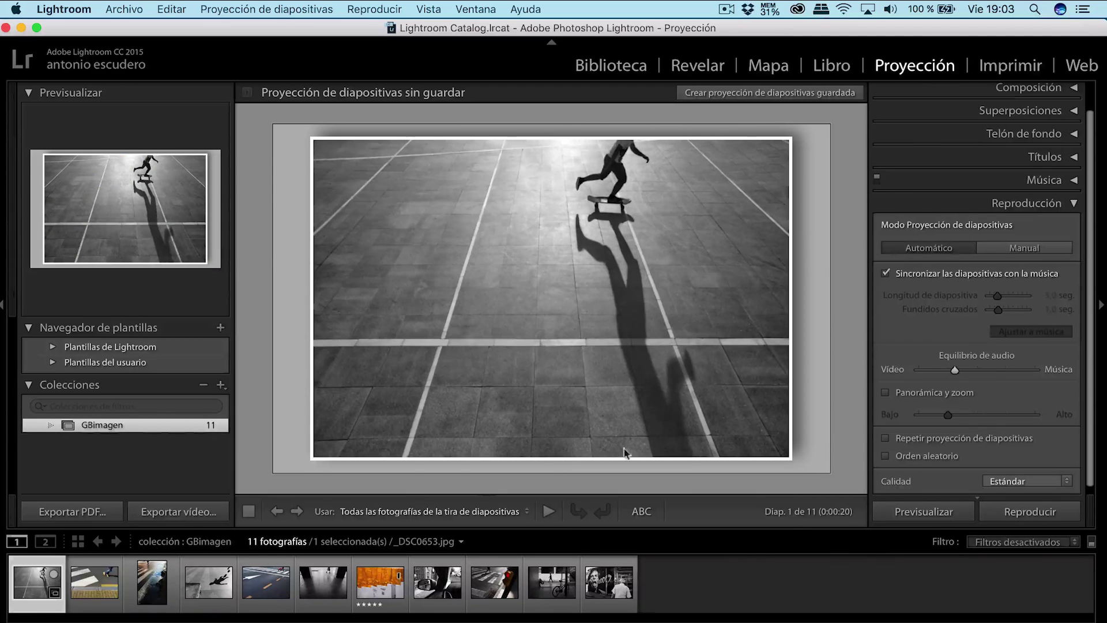
{"action": "left_click", "coordinate": [921, 513]}
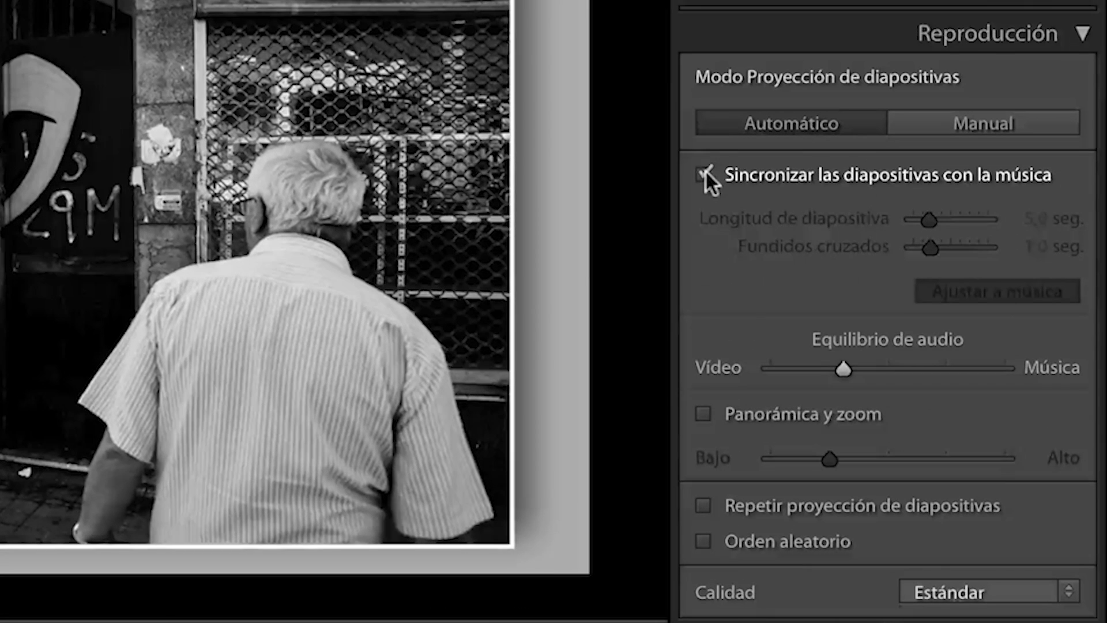
Turn off music synchronization, try fitting the slides to the music, and set the slide length to 2,5 seconds
{"action": "left_click", "coordinate": [886, 271]}
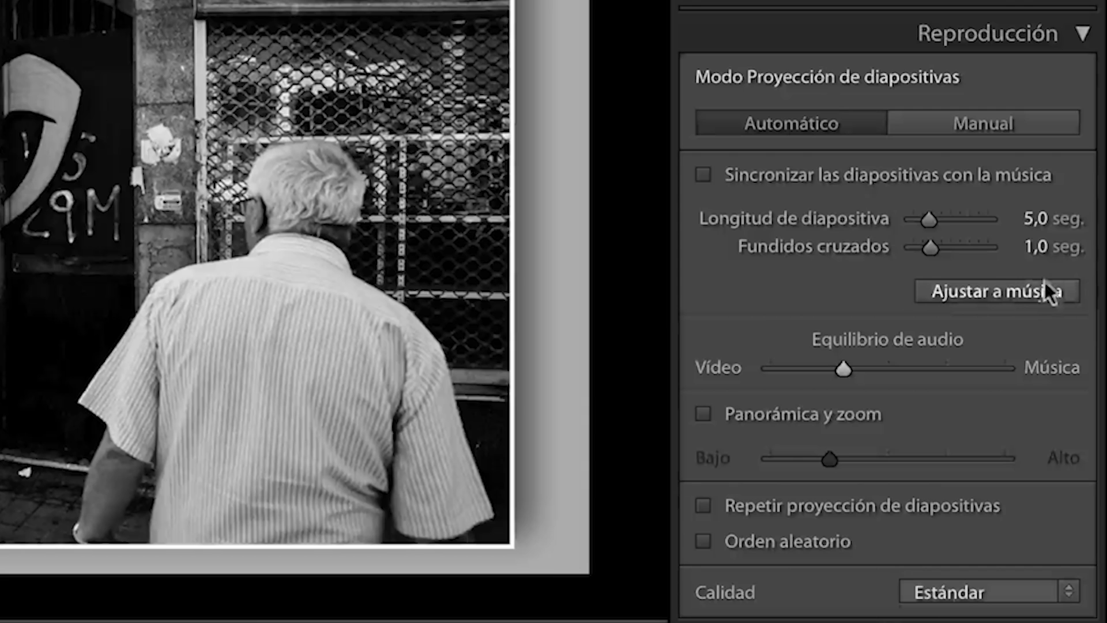
{"action": "left_click", "coordinate": [1004, 294]}
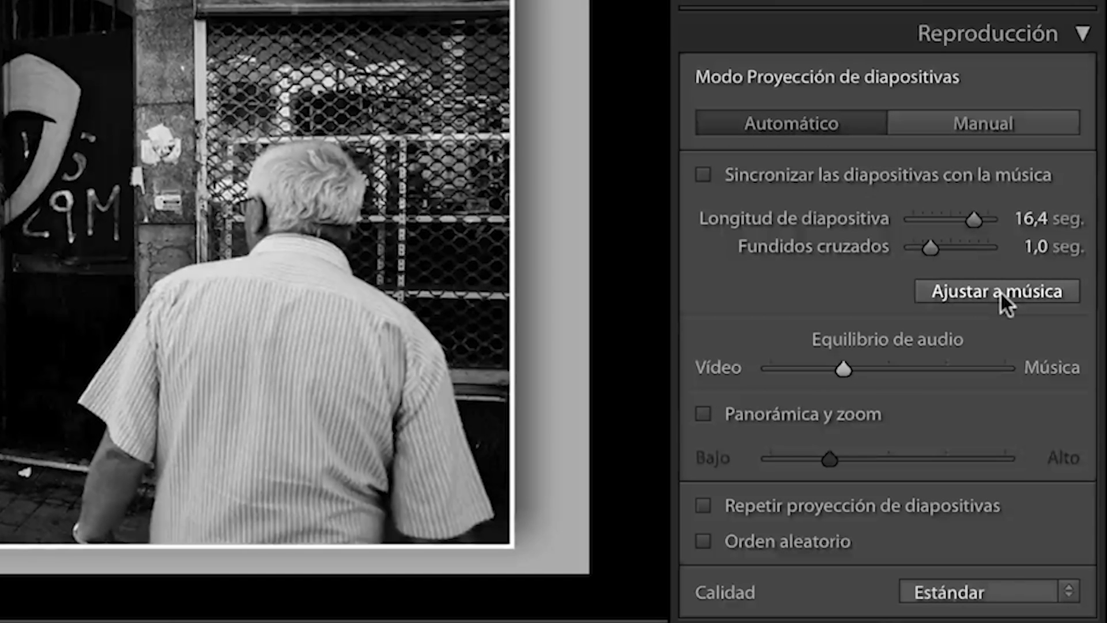
{"action": "left_click", "coordinate": [1023, 219]}
{"action": "type", "text": "2,5"}
{"action": "key", "text": "Return"}
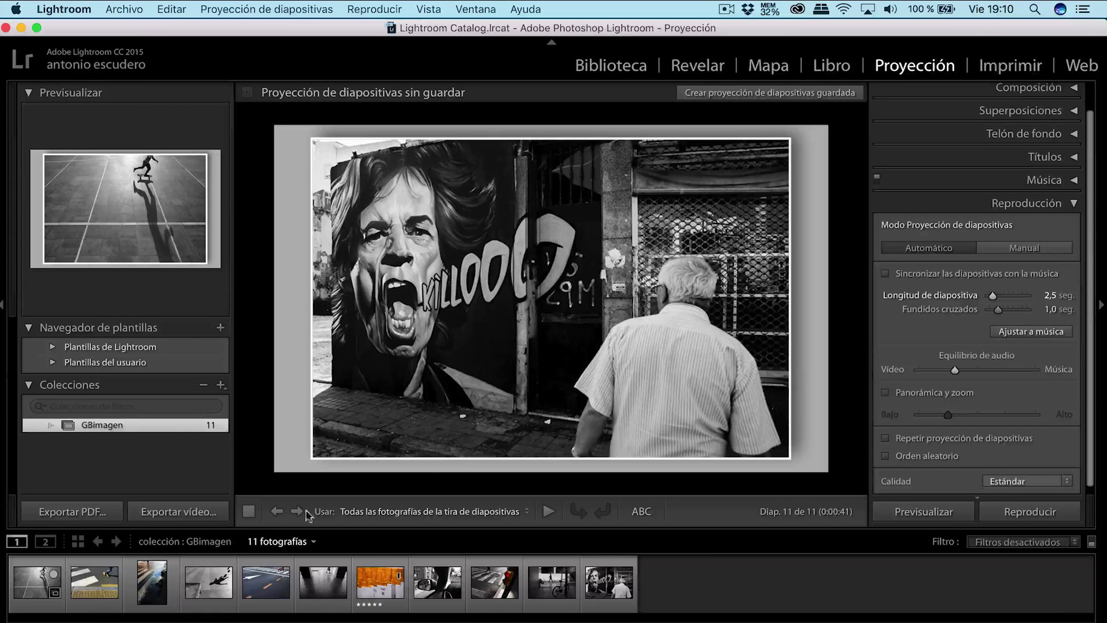
Preview the slideshow from the first photo to check the slide timing, and stop it partway
{"action": "left_click", "coordinate": [33, 583]}
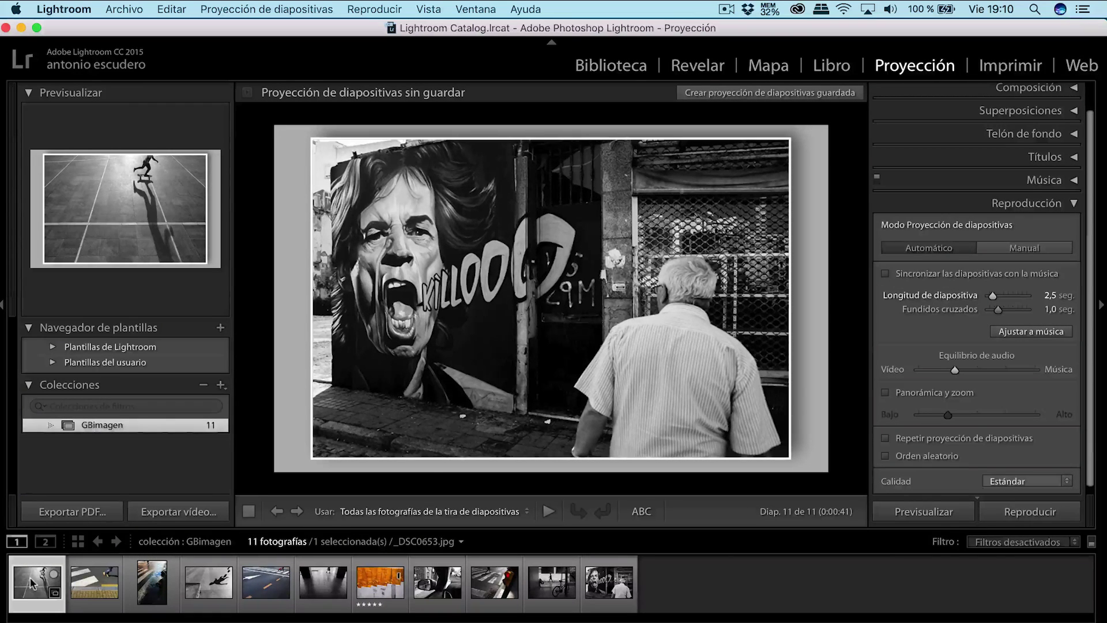
{"action": "left_click", "coordinate": [917, 517]}
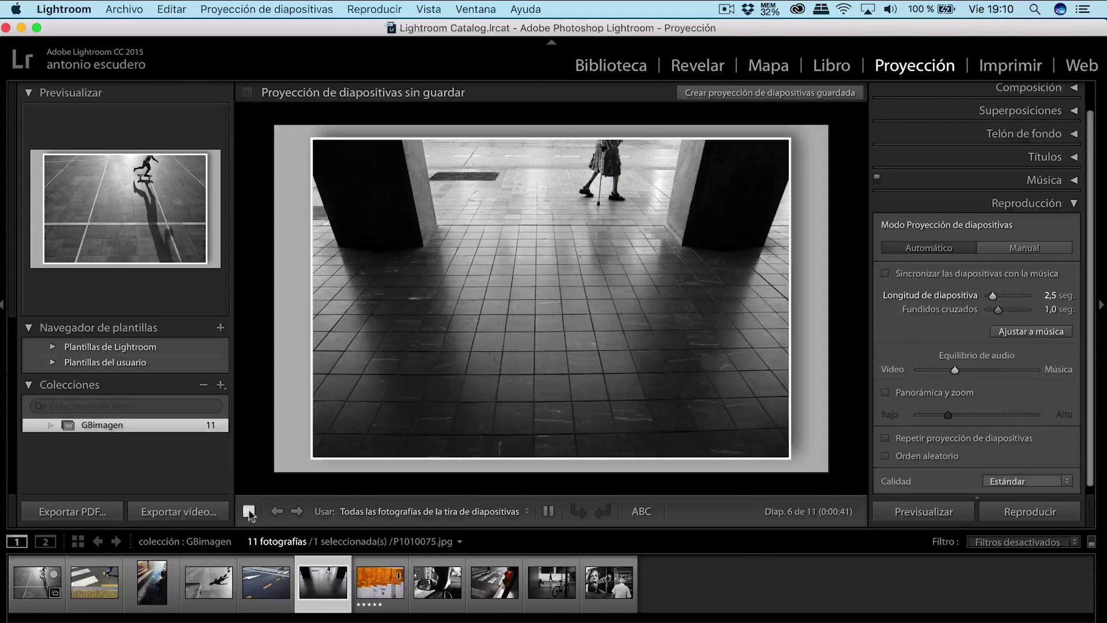
{"action": "left_click", "coordinate": [248, 512]}
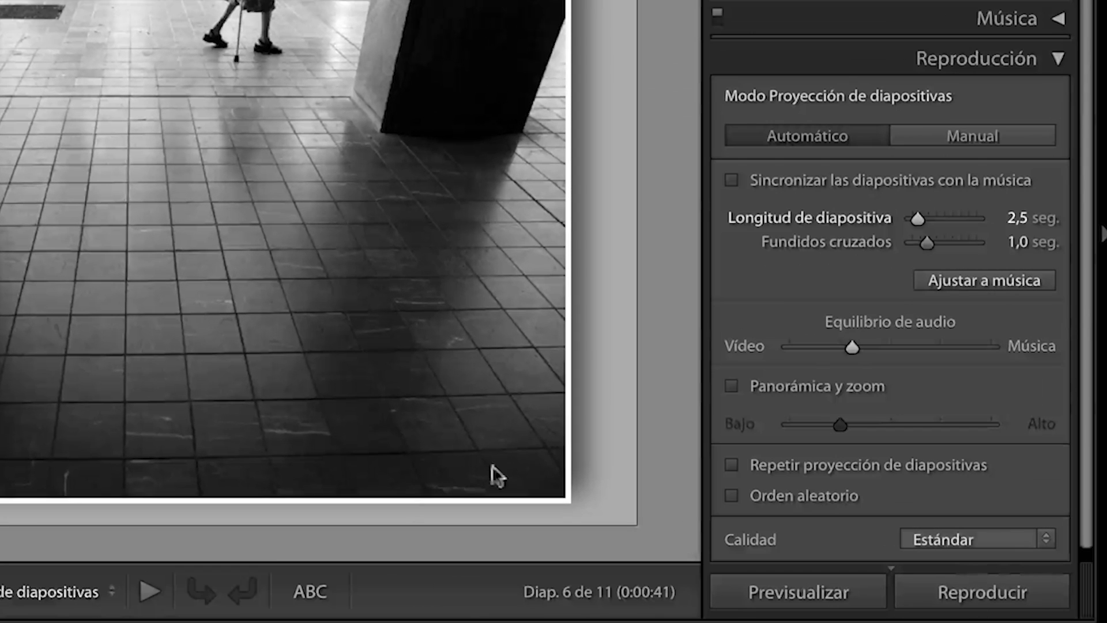
Shift the audio balance to about midway, enable pan and zoom at a medium level, and preview the slideshow
{"action": "left_click_drag", "start_coordinate": [955, 369], "coordinate": [991, 369]}
{"action": "left_click_drag", "start_coordinate": [886, 345], "coordinate": [898, 345]}
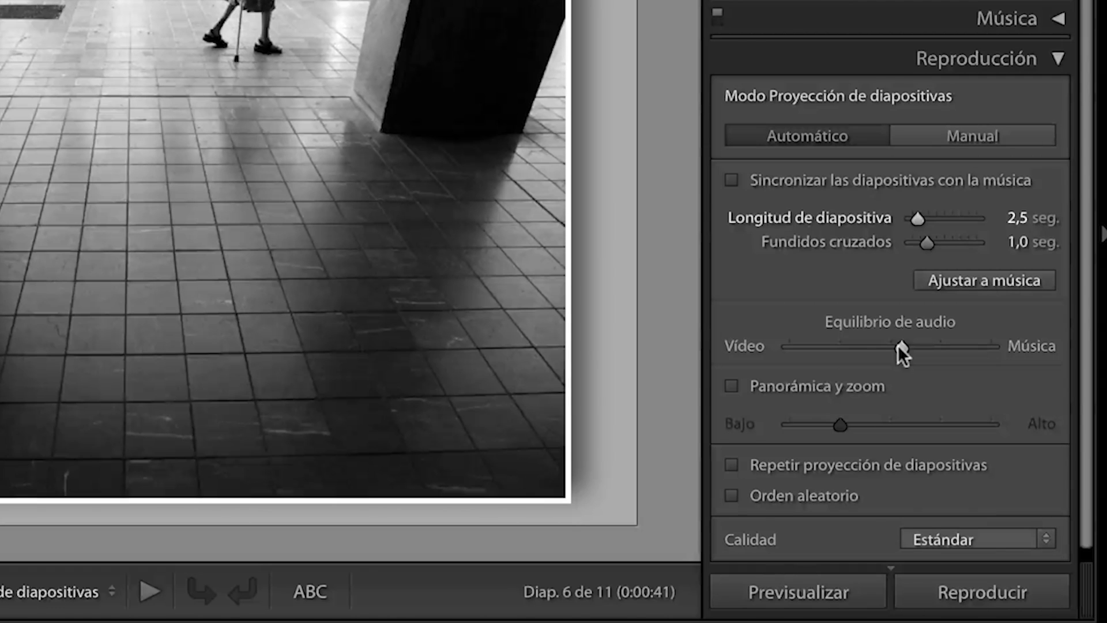
{"action": "left_click", "coordinate": [790, 386]}
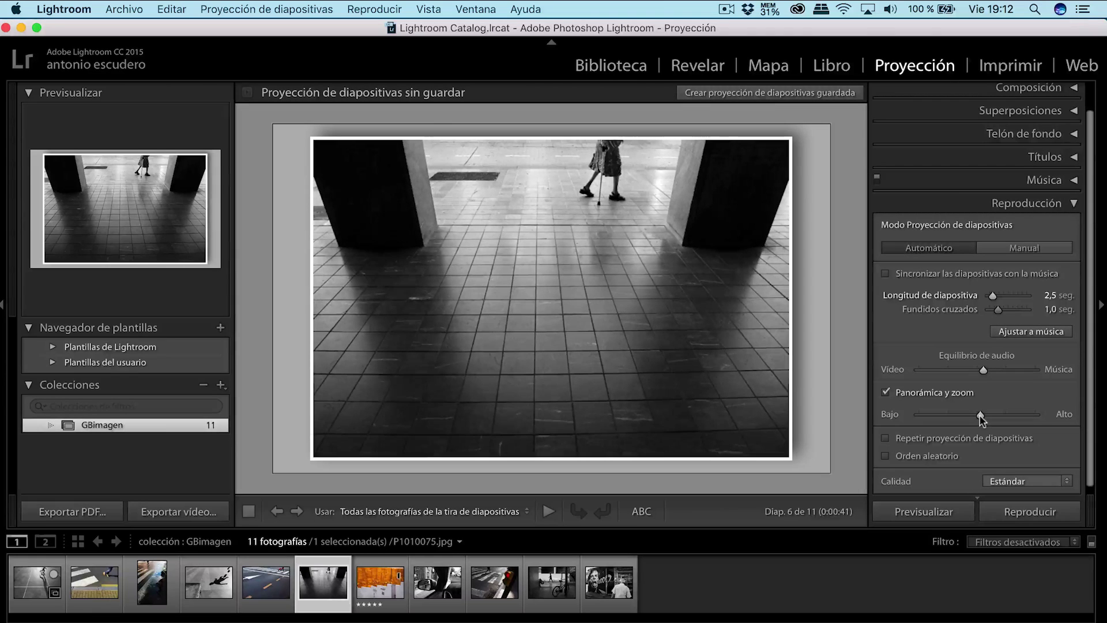
{"action": "left_click", "coordinate": [912, 511]}
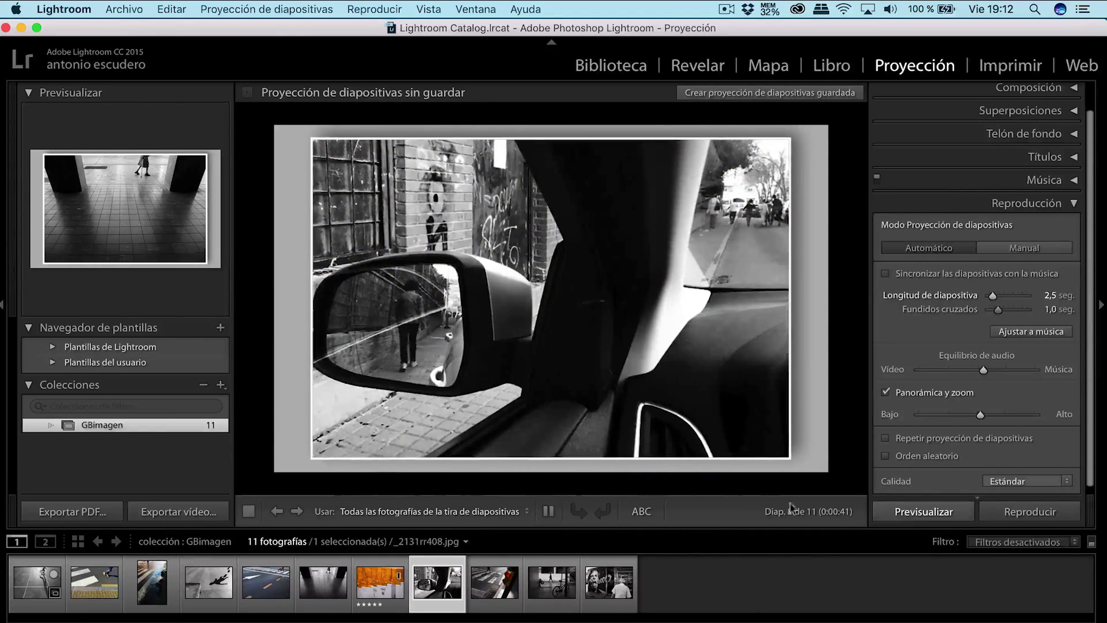
{"action": "left_click", "coordinate": [249, 511]}
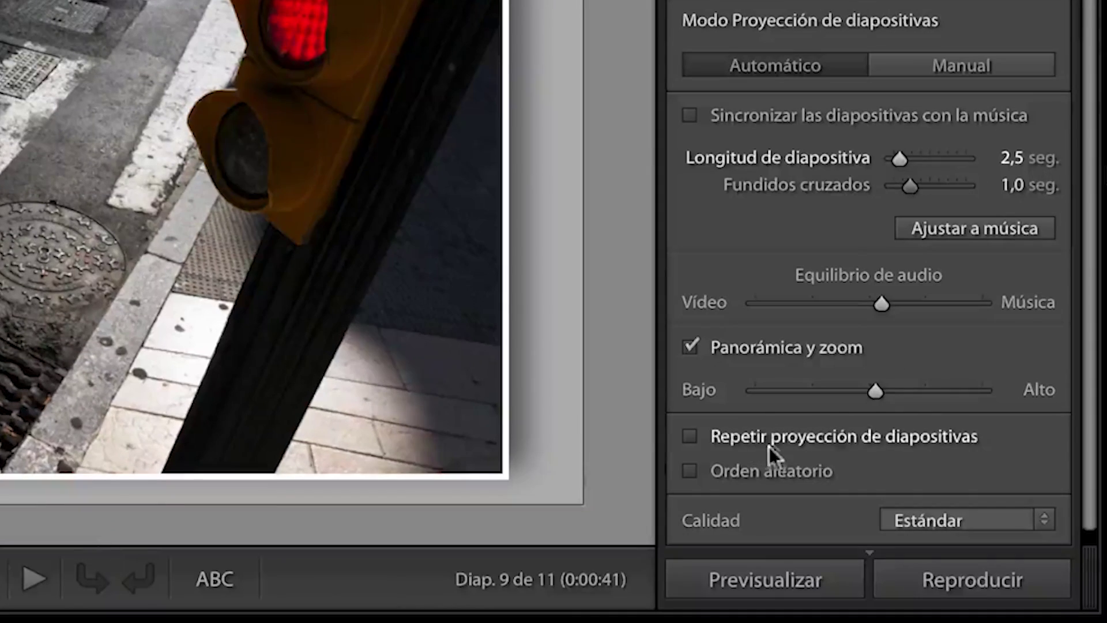
Enable slideshow repetition and random order, set the quality to Alto, and close the playback settings
{"action": "left_click", "coordinate": [697, 441]}
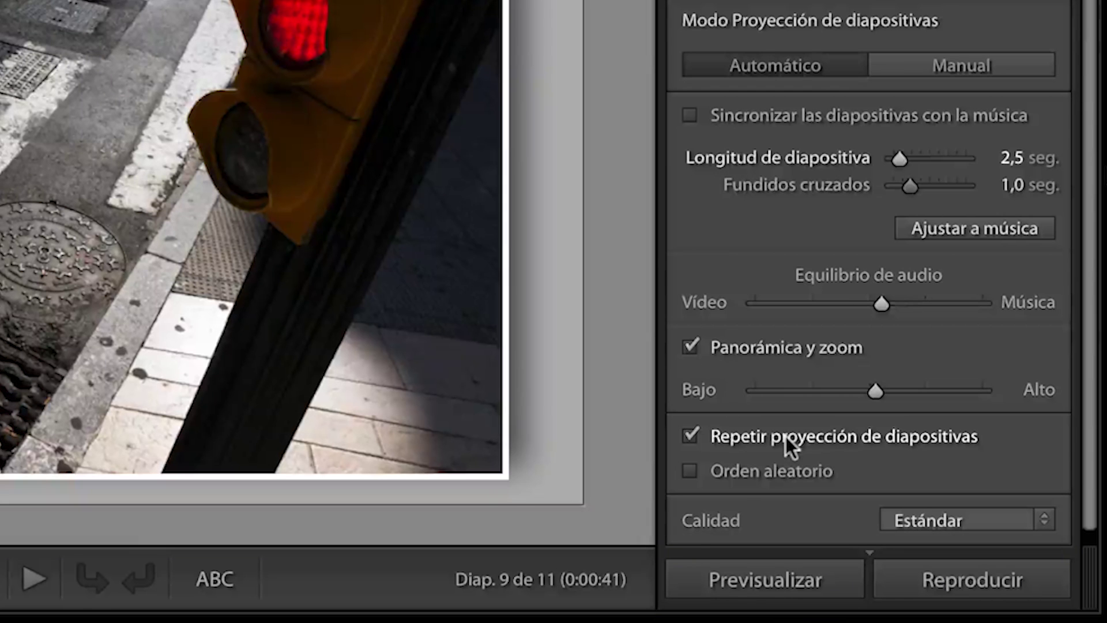
{"action": "left_click", "coordinate": [774, 474]}
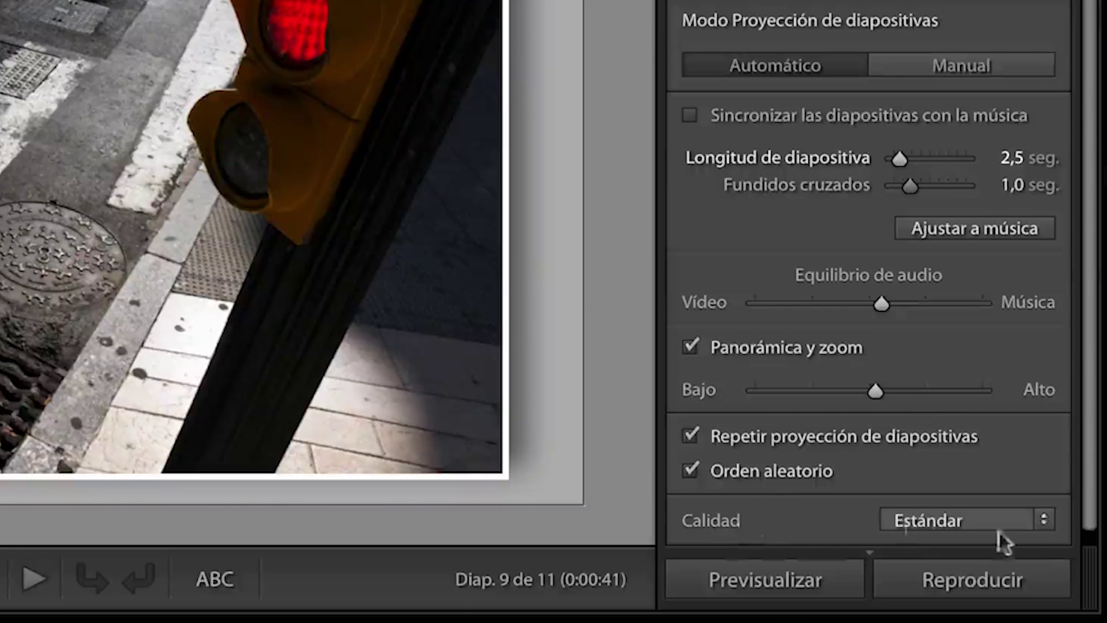
{"action": "left_click", "coordinate": [1043, 527]}
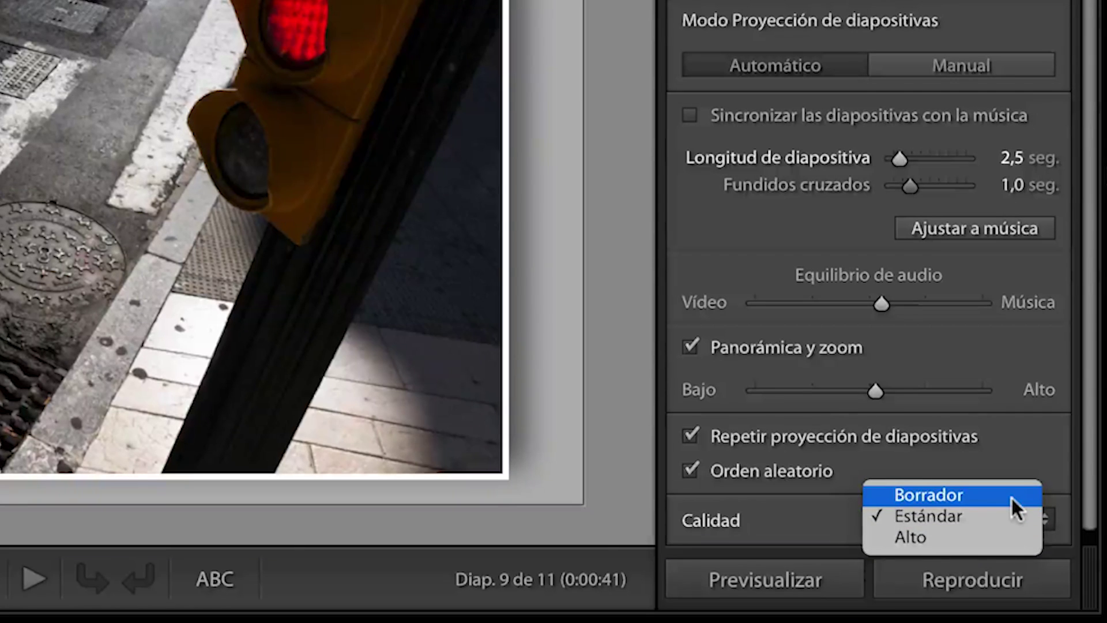
{"action": "left_click", "coordinate": [1003, 536]}
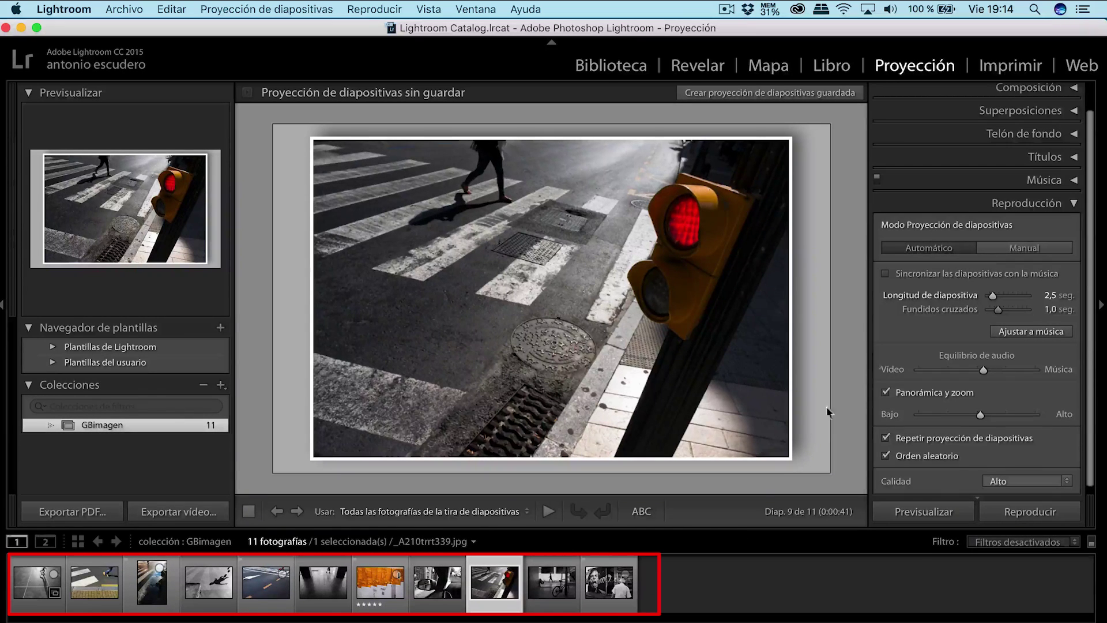
{"action": "left_click", "coordinate": [1073, 203]}
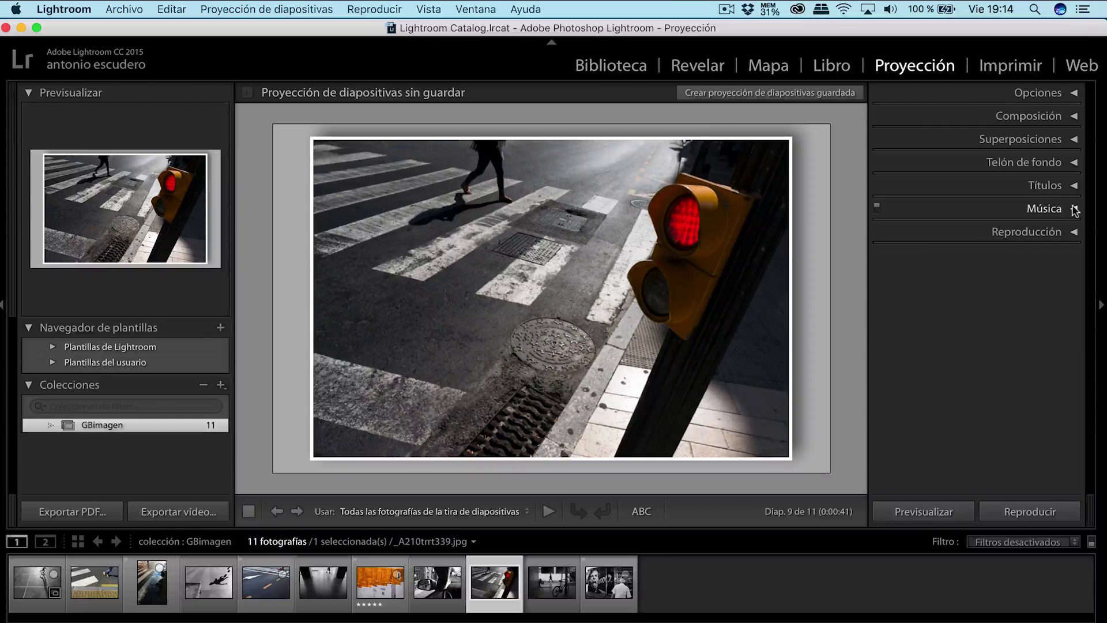
Enable zoom to fill the frame and turn off the photos' stroke border and drop shadow
{"action": "left_click", "coordinate": [1073, 93]}
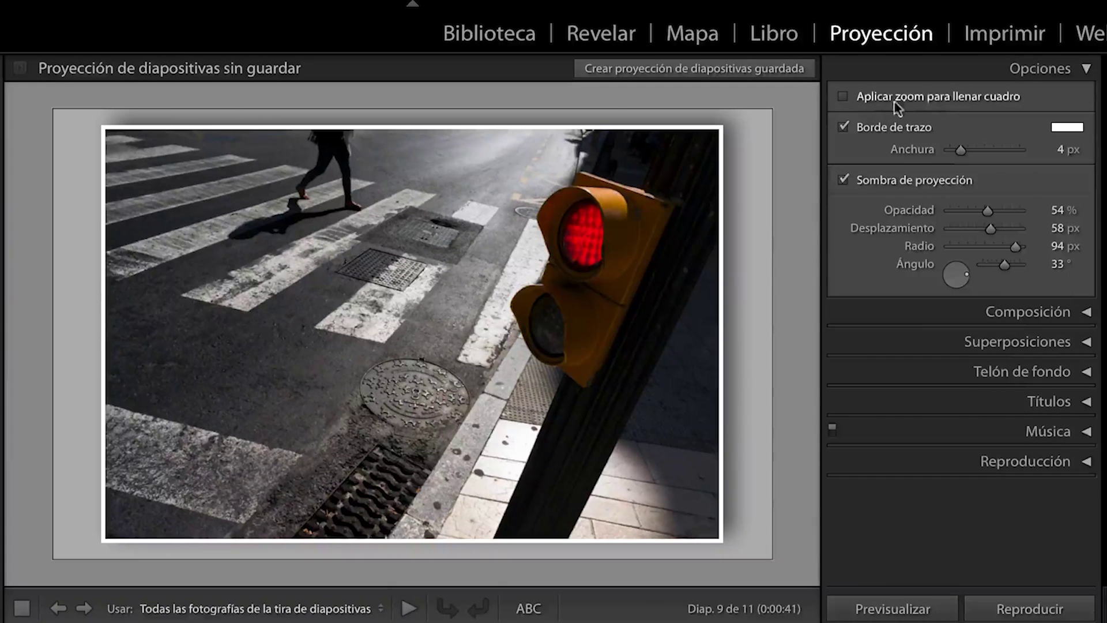
{"action": "left_click", "coordinate": [843, 97]}
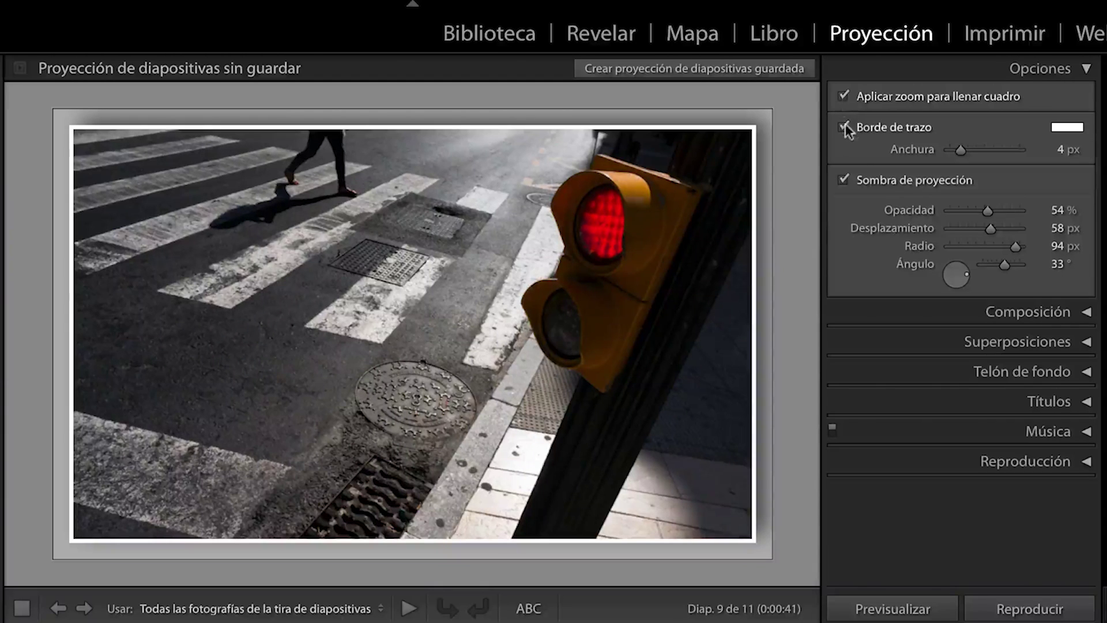
{"action": "left_click", "coordinate": [845, 125]}
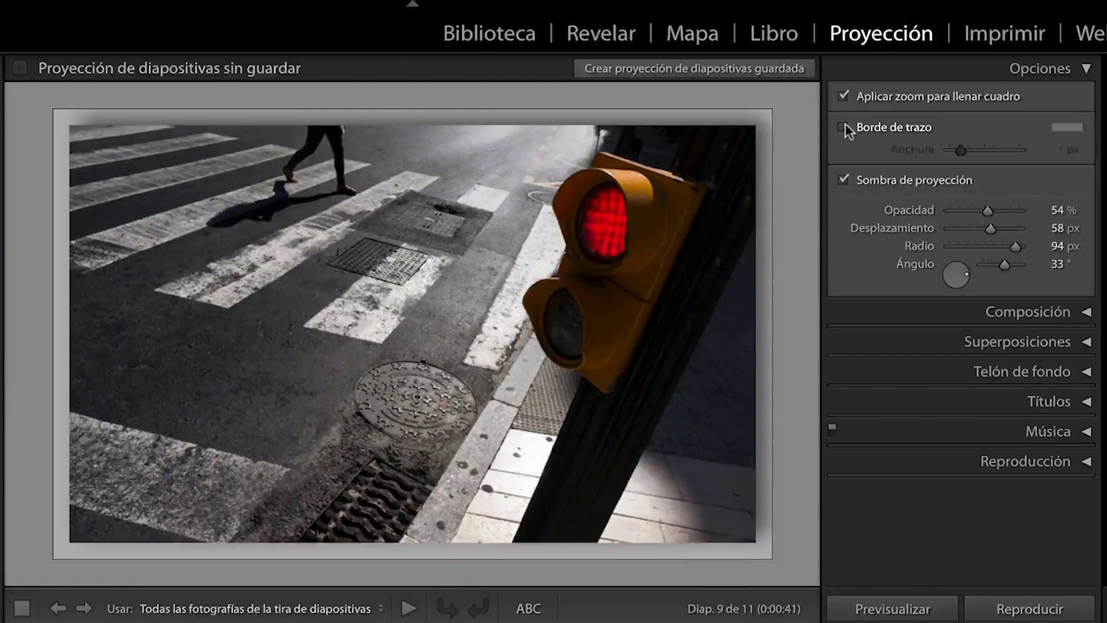
{"action": "left_click", "coordinate": [844, 179]}
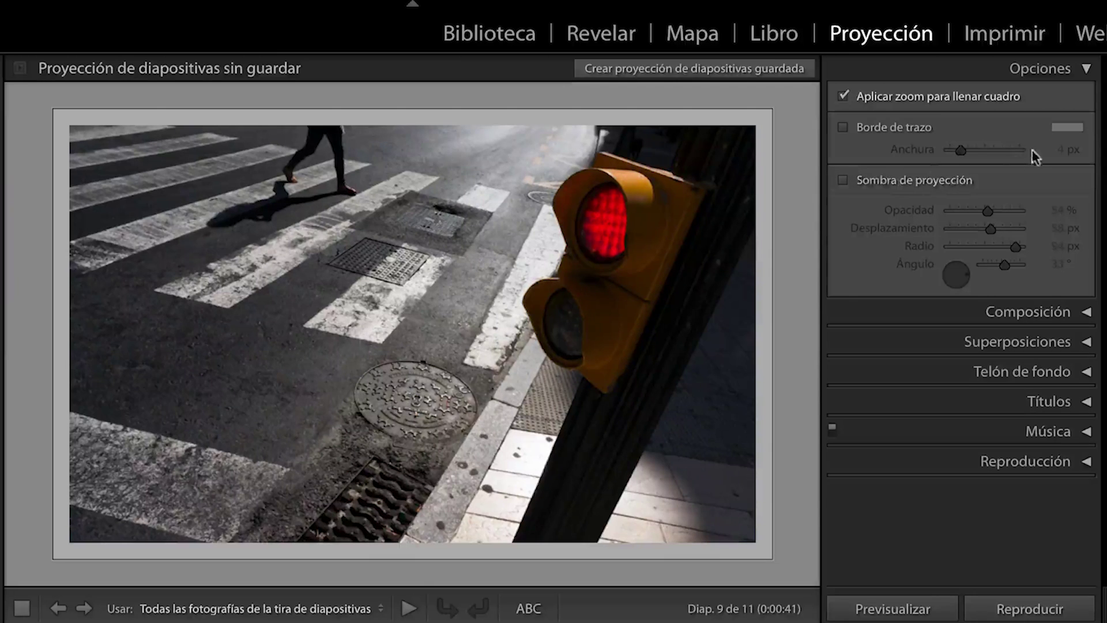
Reduce all four linked layout margins to their minimum so the photos fill the whole slide
{"action": "left_click", "coordinate": [1085, 76]}
{"action": "left_click", "coordinate": [1084, 96]}
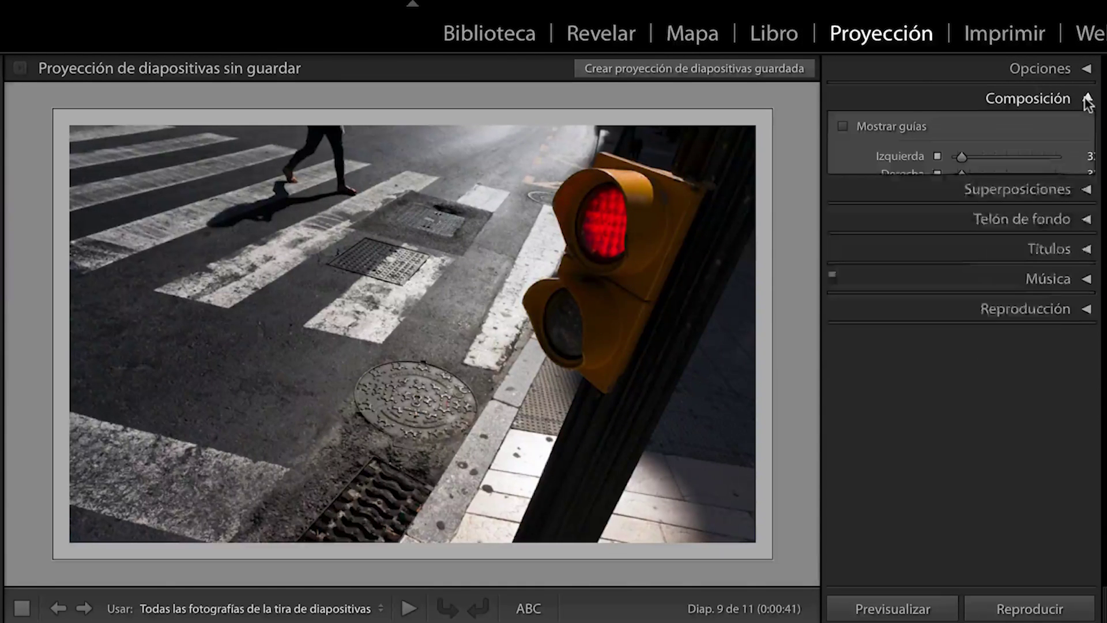
{"action": "left_click_drag", "start_coordinate": [961, 211], "coordinate": [939, 210]}
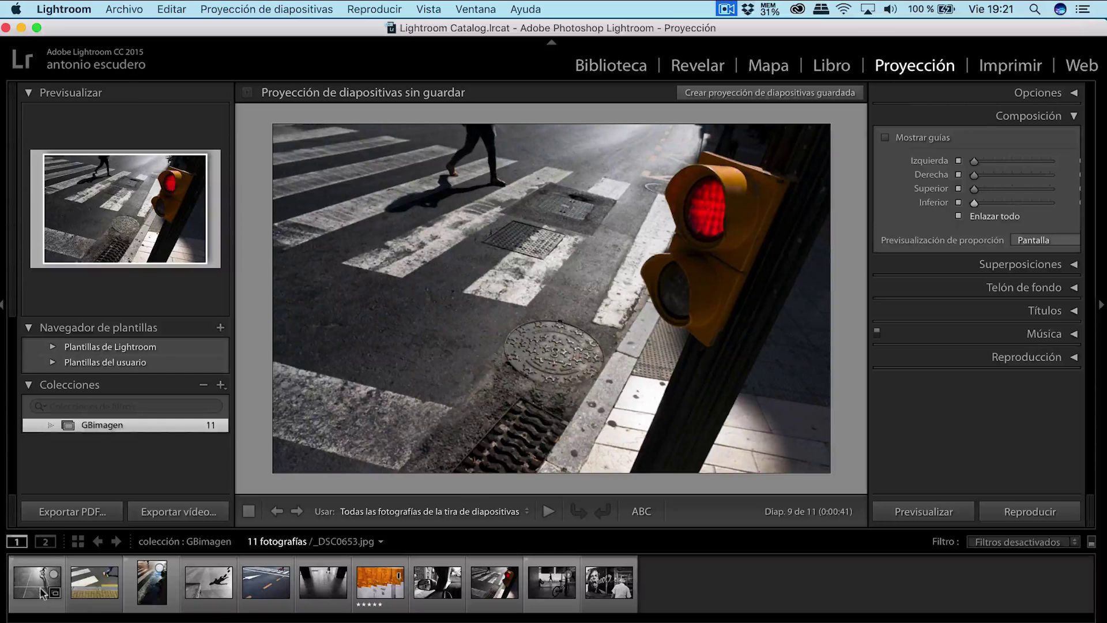
Examine how the first five photos are cropped by the fill-frame zoom, one after another
{"action": "left_click", "coordinate": [55, 606]}
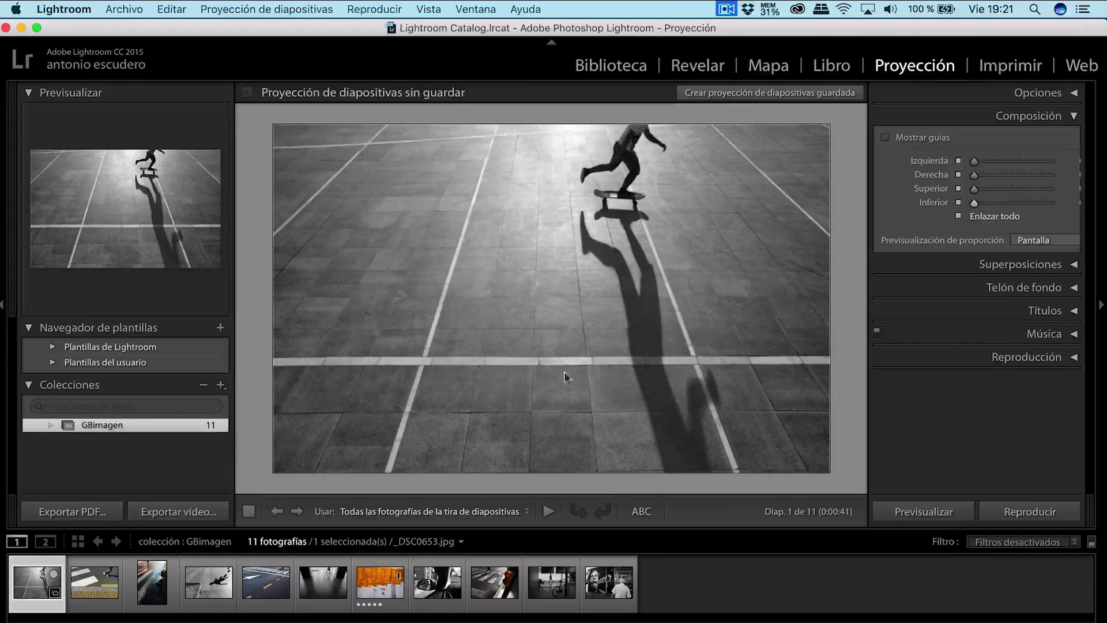
{"action": "left_click", "coordinate": [101, 581]}
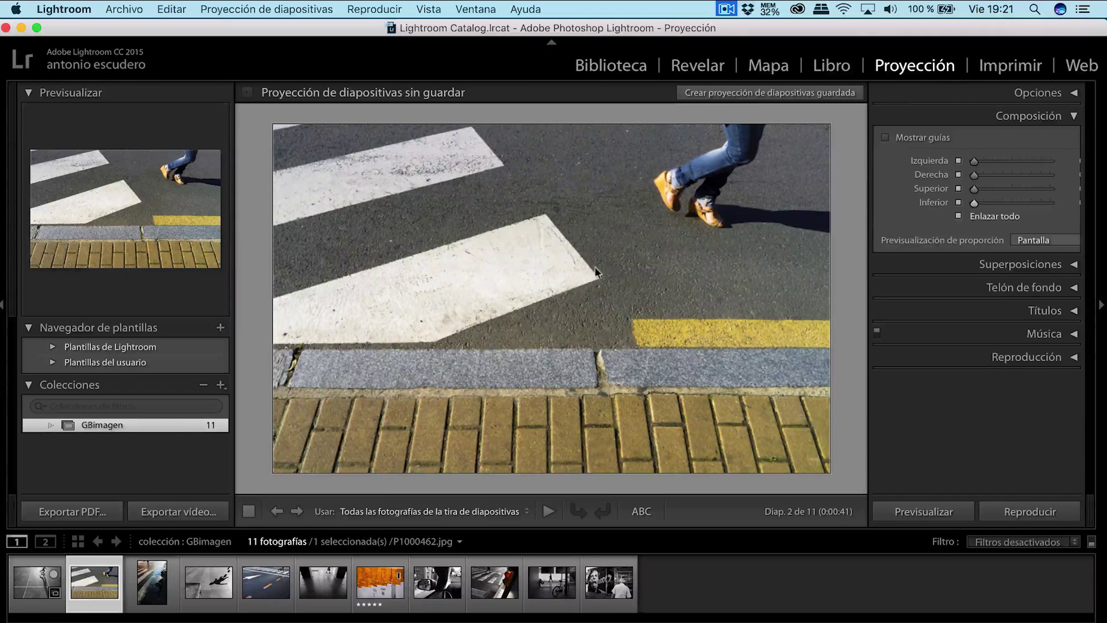
{"action": "left_click", "coordinate": [151, 583]}
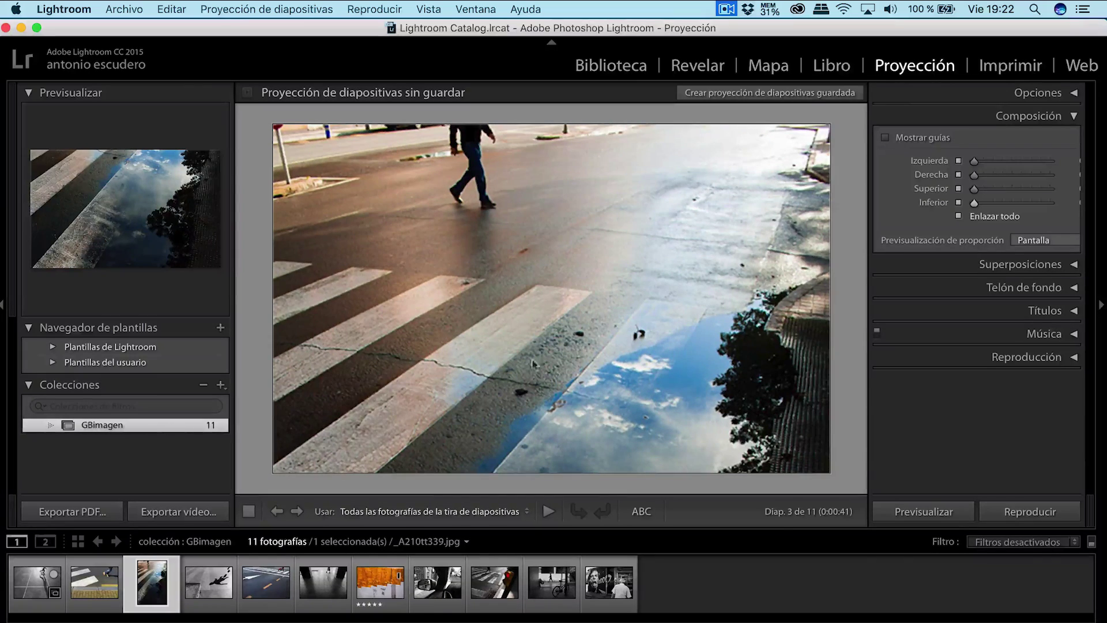
{"action": "key", "text": "Right"}
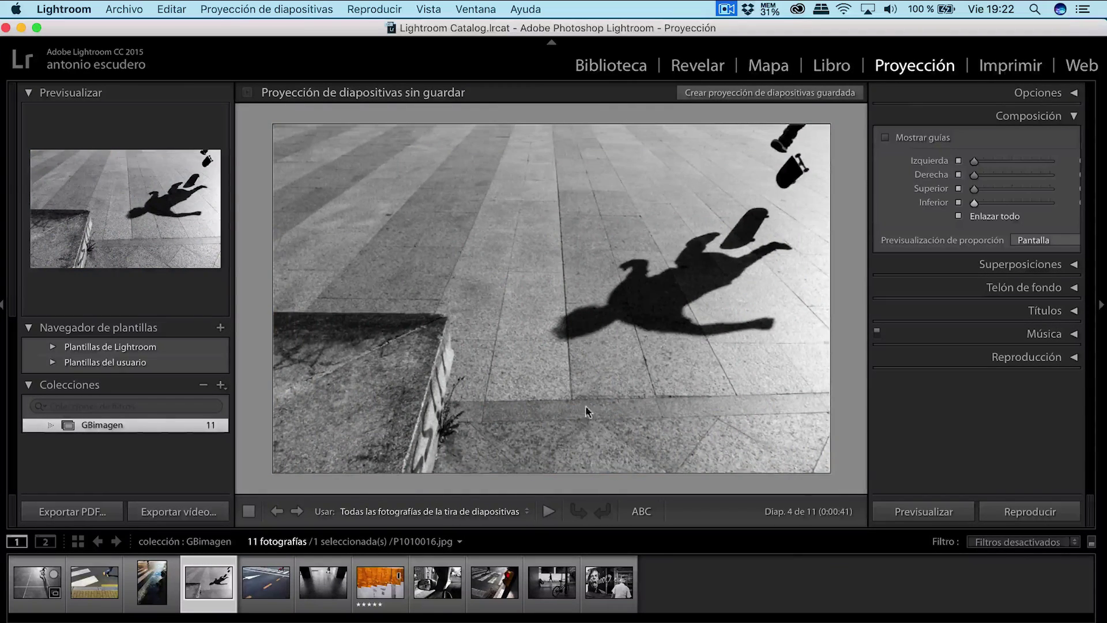
{"action": "key", "text": "Right"}
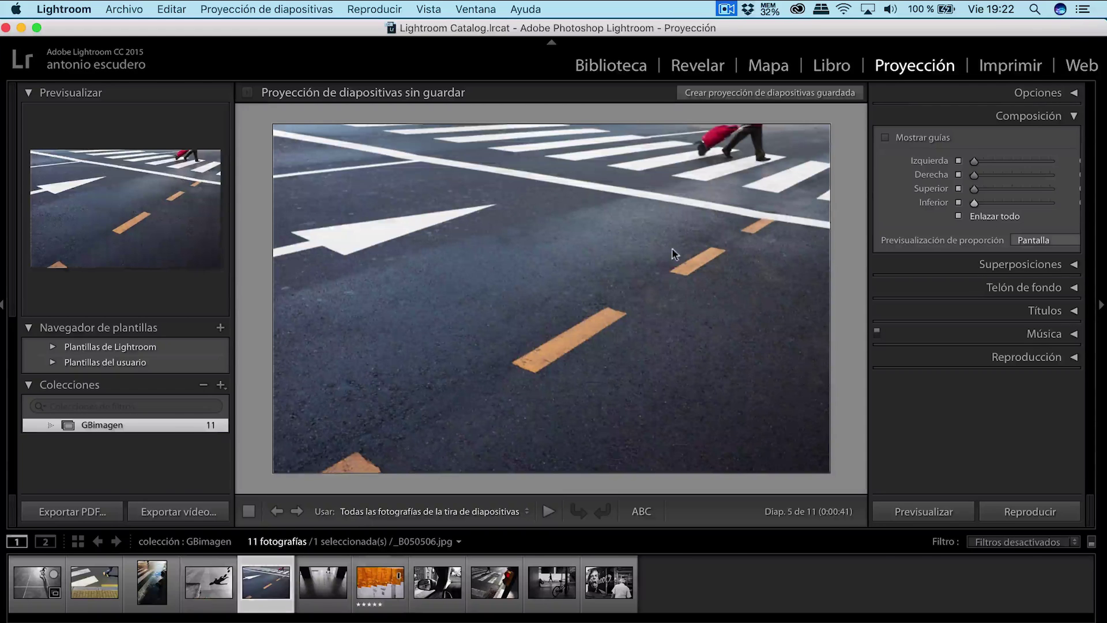
Review the fill-frame crops of the sixth to eleventh photos and shift the bicycle photo slightly upward within its frame
{"action": "left_click", "coordinate": [327, 601]}
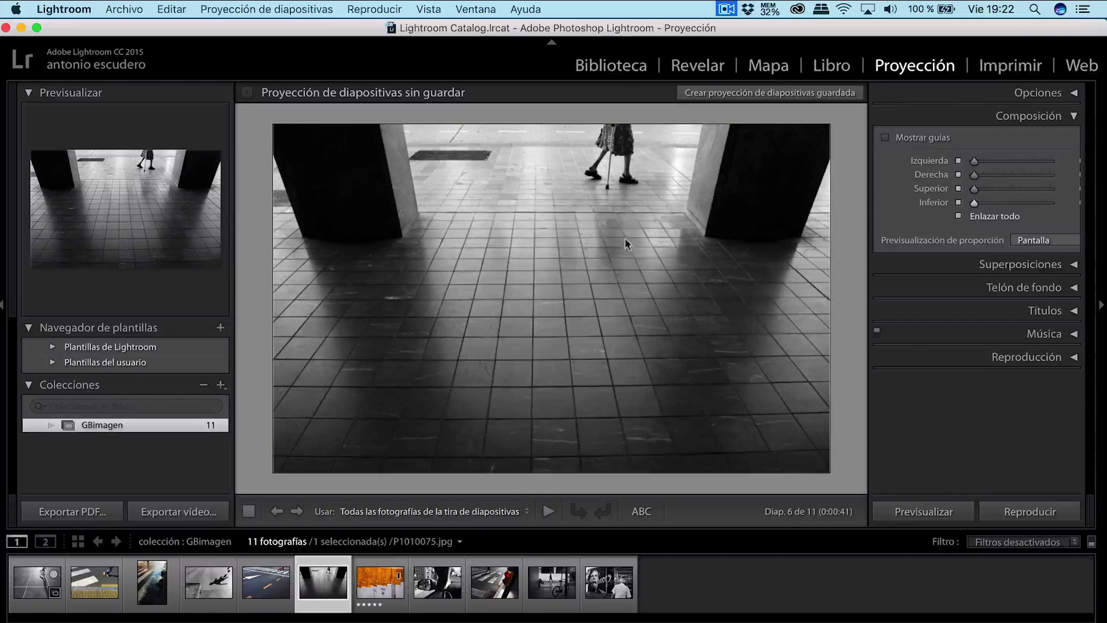
{"action": "left_click", "coordinate": [385, 594]}
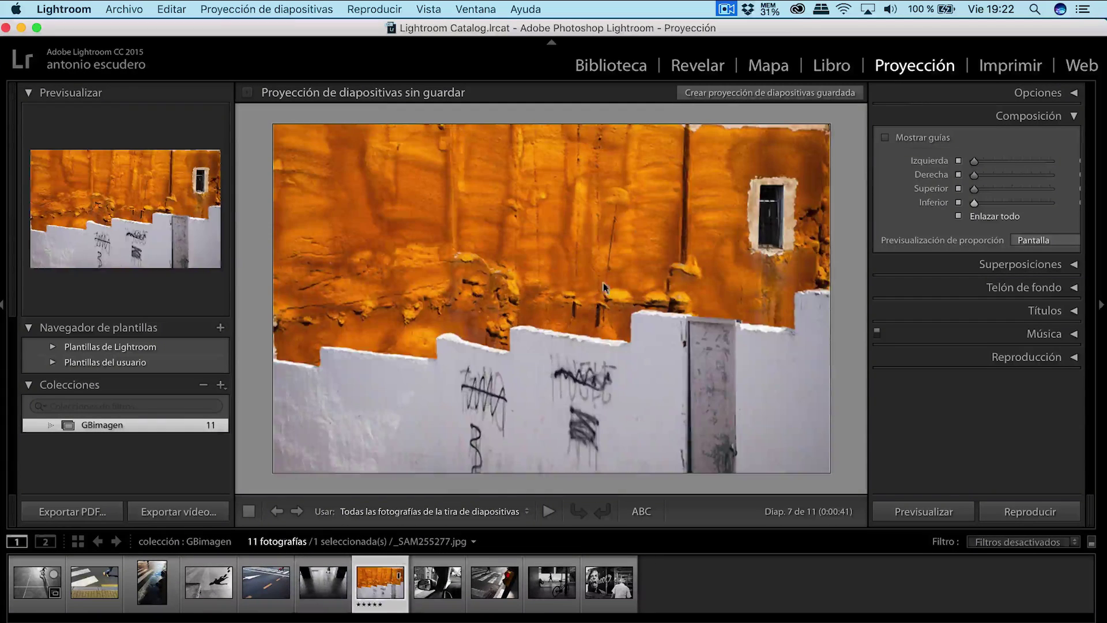
{"action": "left_click", "coordinate": [444, 579]}
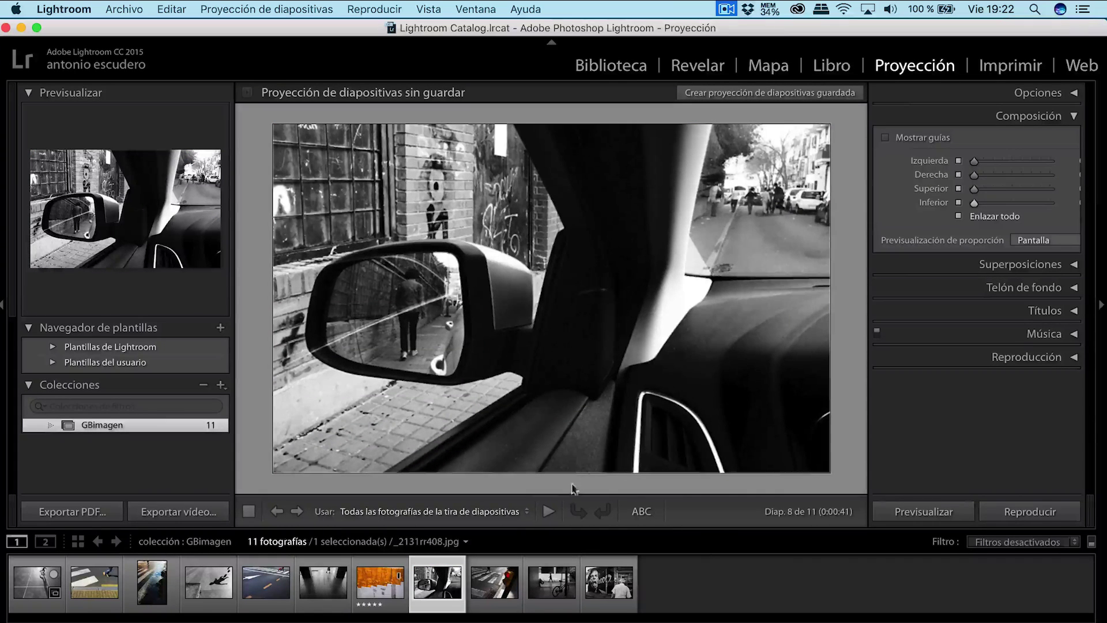
{"action": "key", "text": "Right"}
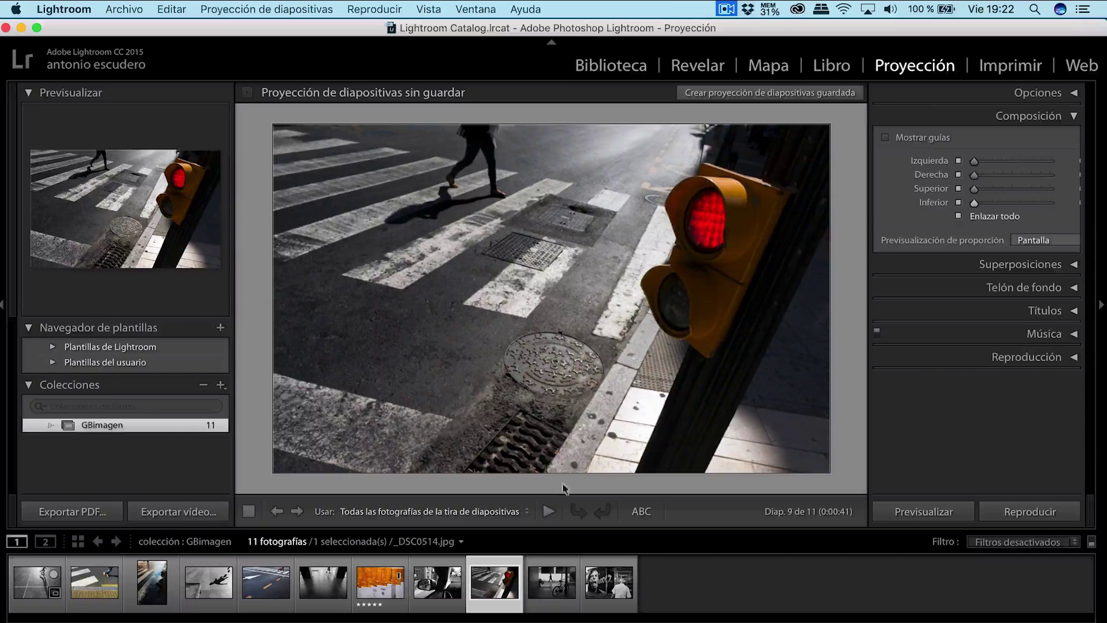
{"action": "left_click", "coordinate": [551, 581]}
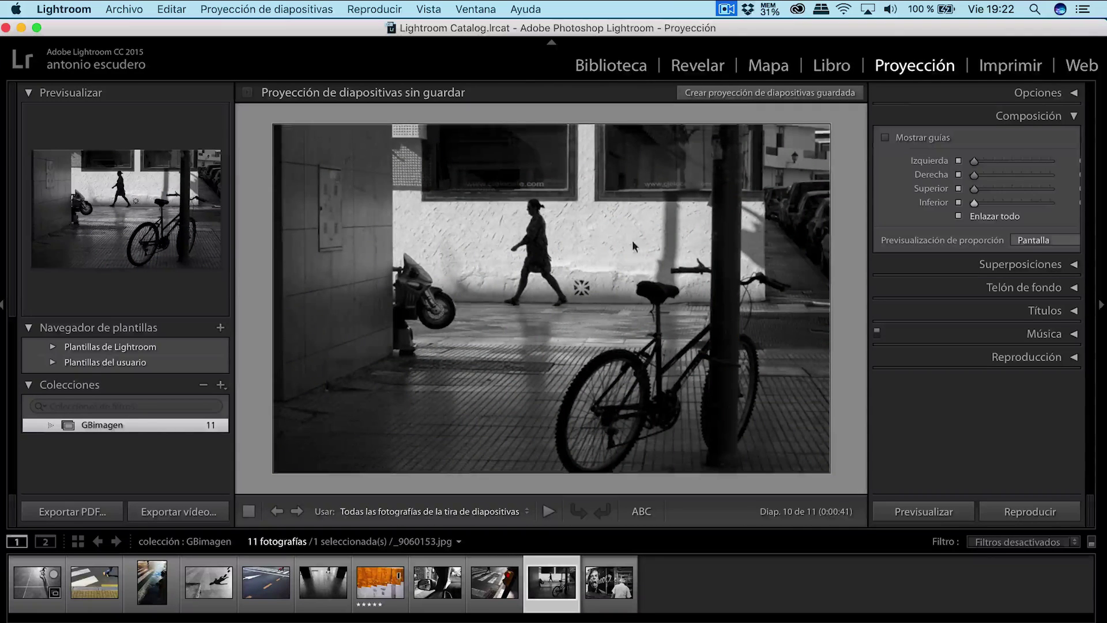
{"action": "key", "text": "Right"}
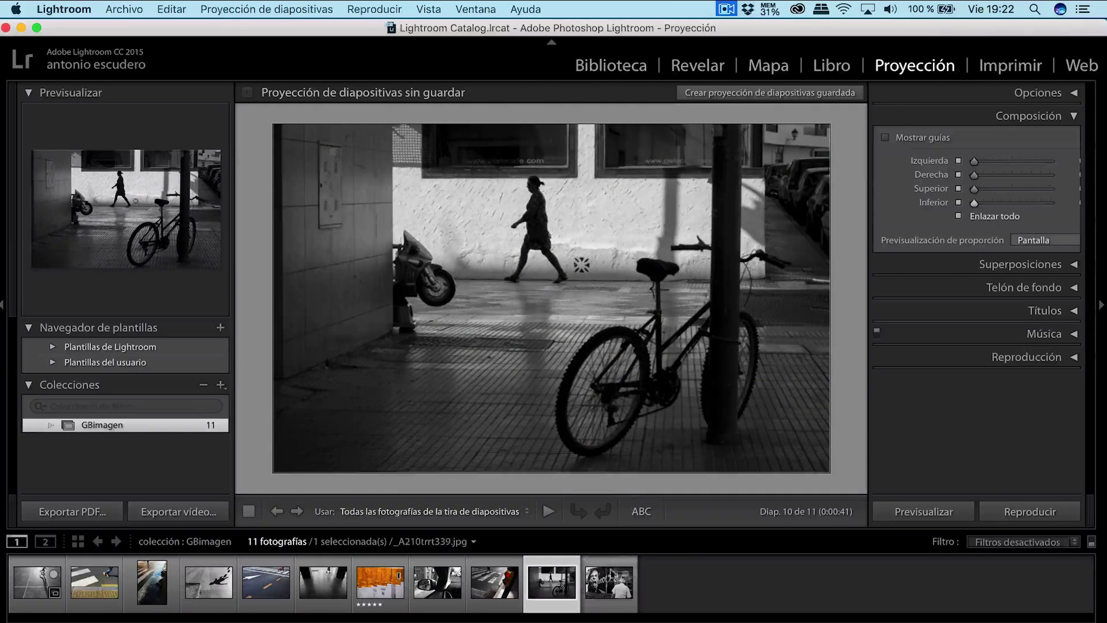
{"action": "left_click_drag", "start_coordinate": [642, 379], "coordinate": [643, 357]}
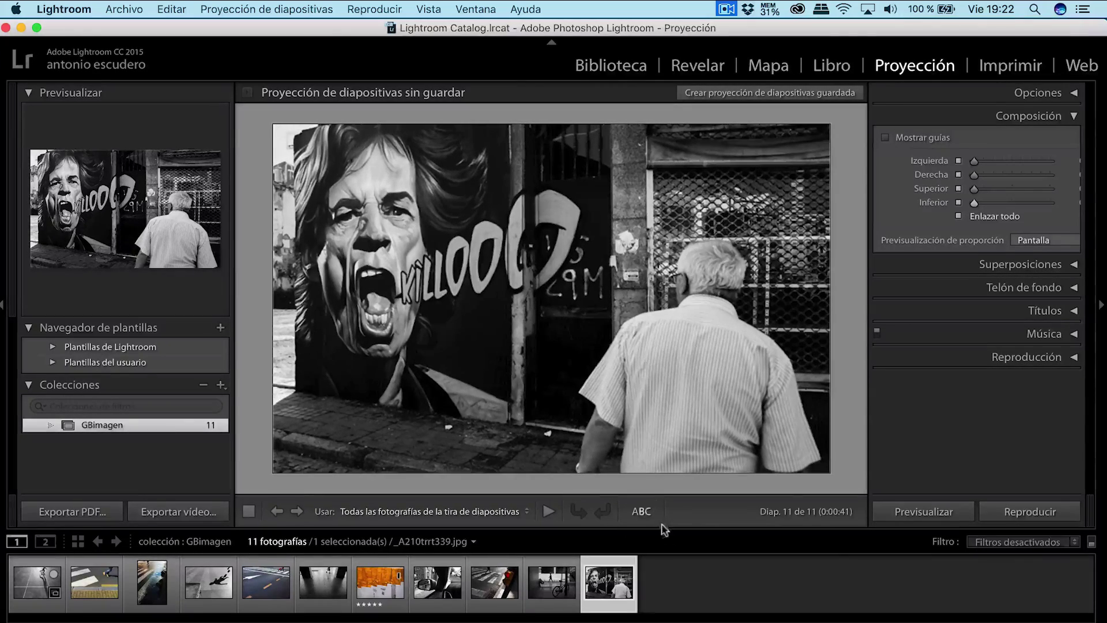
Enable the identity plate overlay and replace its logo with a styled text plate reading GBimagen
{"action": "left_click", "coordinate": [1083, 96]}
{"action": "left_click", "coordinate": [1085, 129]}
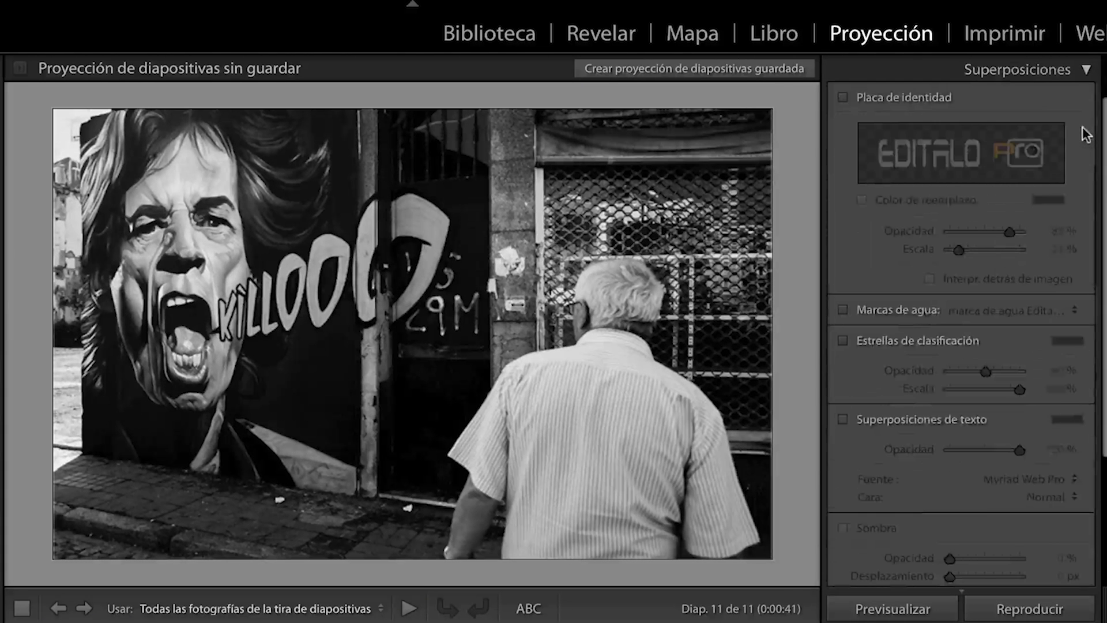
{"action": "scroll", "coordinate": [1022, 197], "scroll_direction": "up", "scroll_amount": 3}
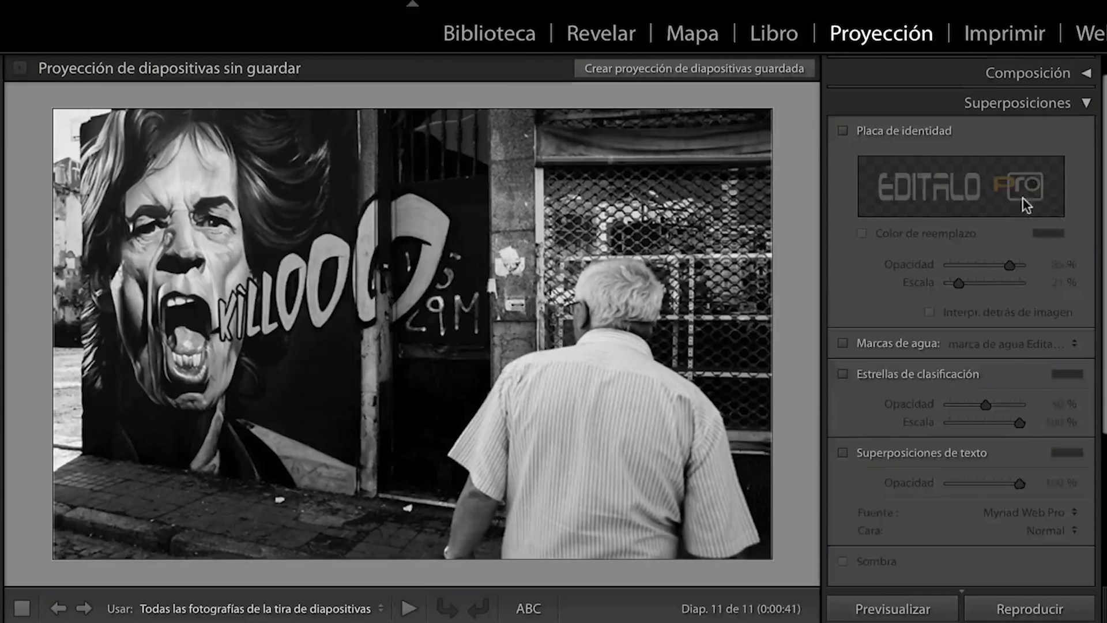
{"action": "left_click", "coordinate": [845, 150]}
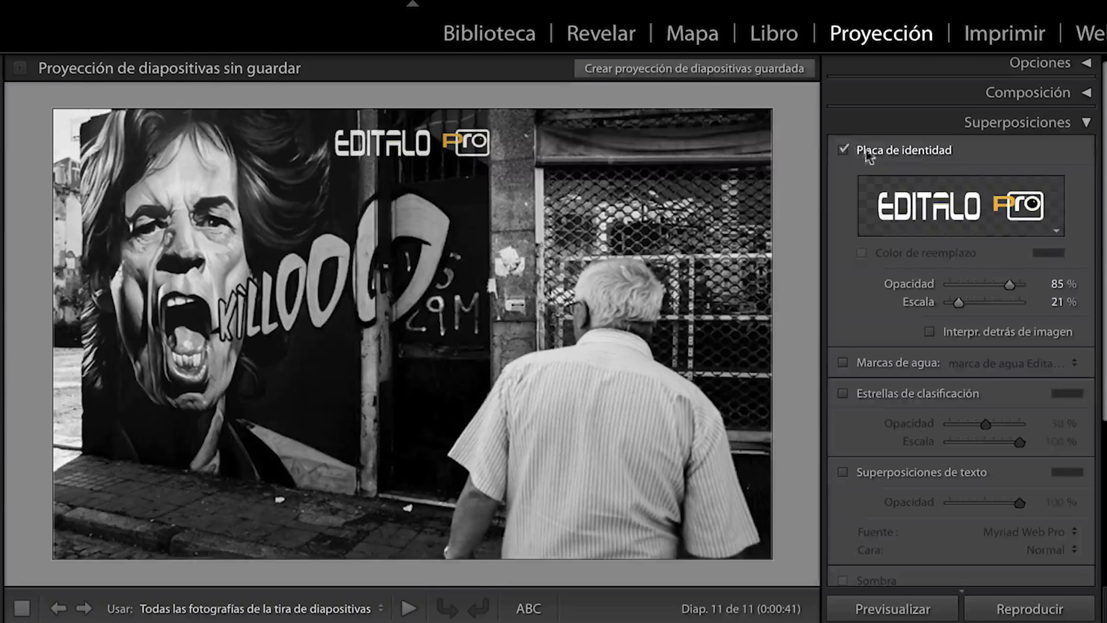
{"action": "left_click", "coordinate": [999, 212]}
{"action": "left_click", "coordinate": [984, 268]}
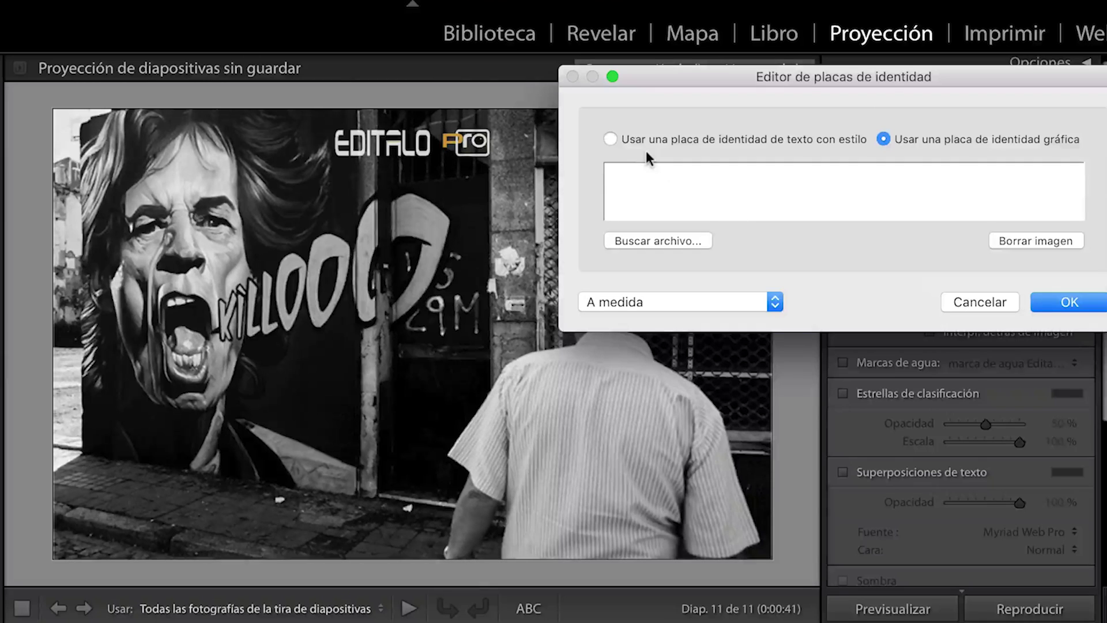
{"action": "left_click", "coordinate": [610, 138]}
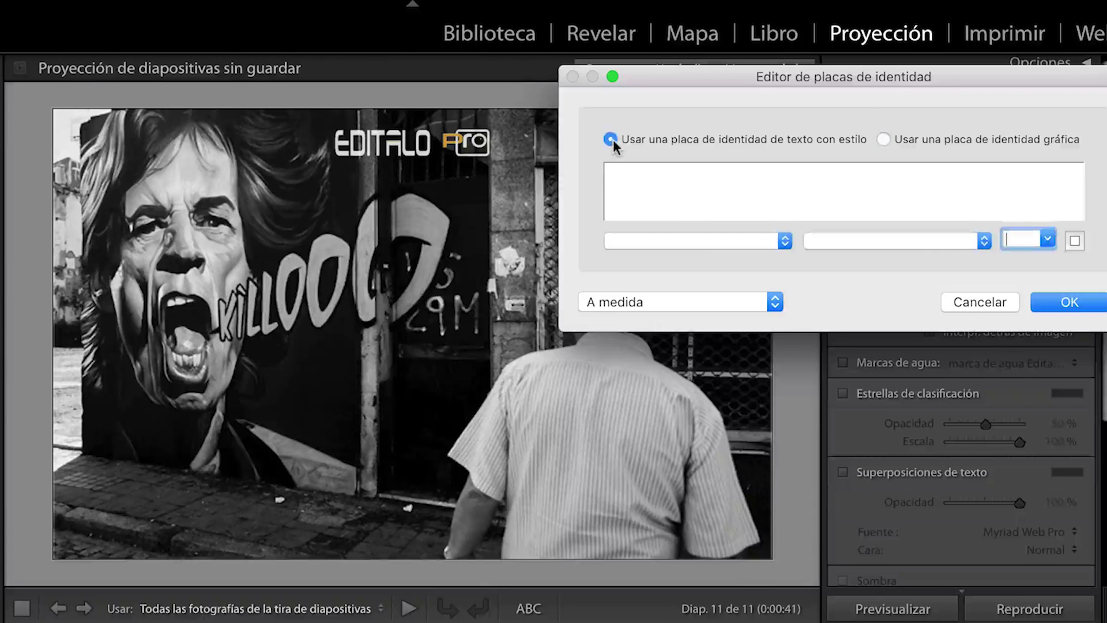
{"action": "type", "text": "GBimagen"}
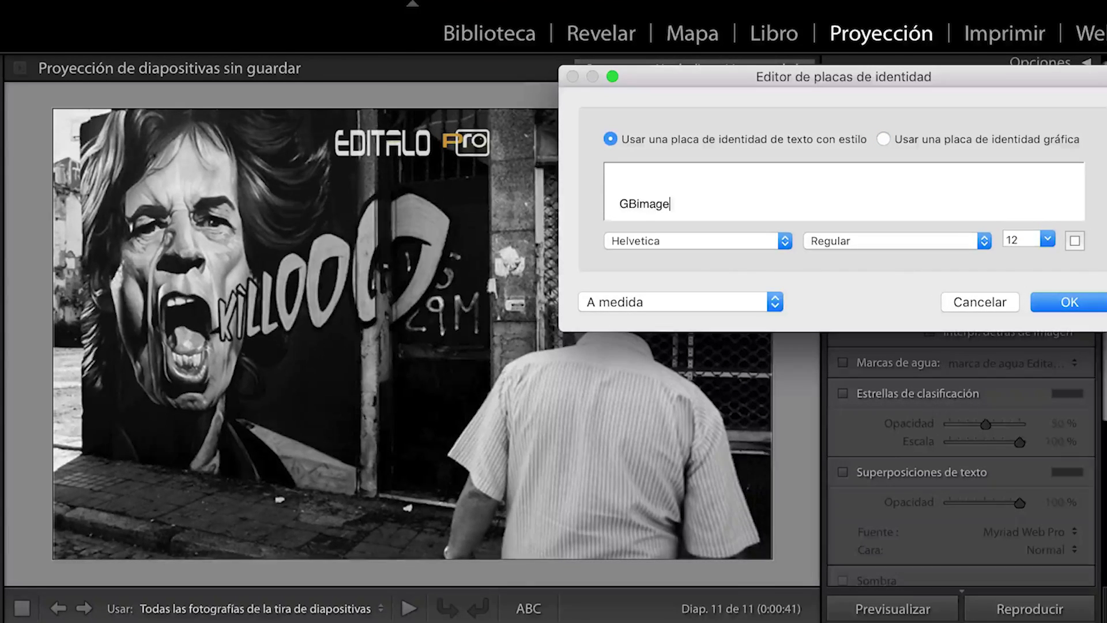
Format the GBimagen plate text in Adobe Arabic at size 64 and apply the identity plate
{"action": "left_click_drag", "start_coordinate": [619, 203], "coordinate": [677, 203]}
{"action": "left_click", "coordinate": [776, 239]}
{"action": "scroll", "coordinate": [692, 242], "scroll_direction": "up", "scroll_amount": 15}
{"action": "left_click", "coordinate": [647, 219]}
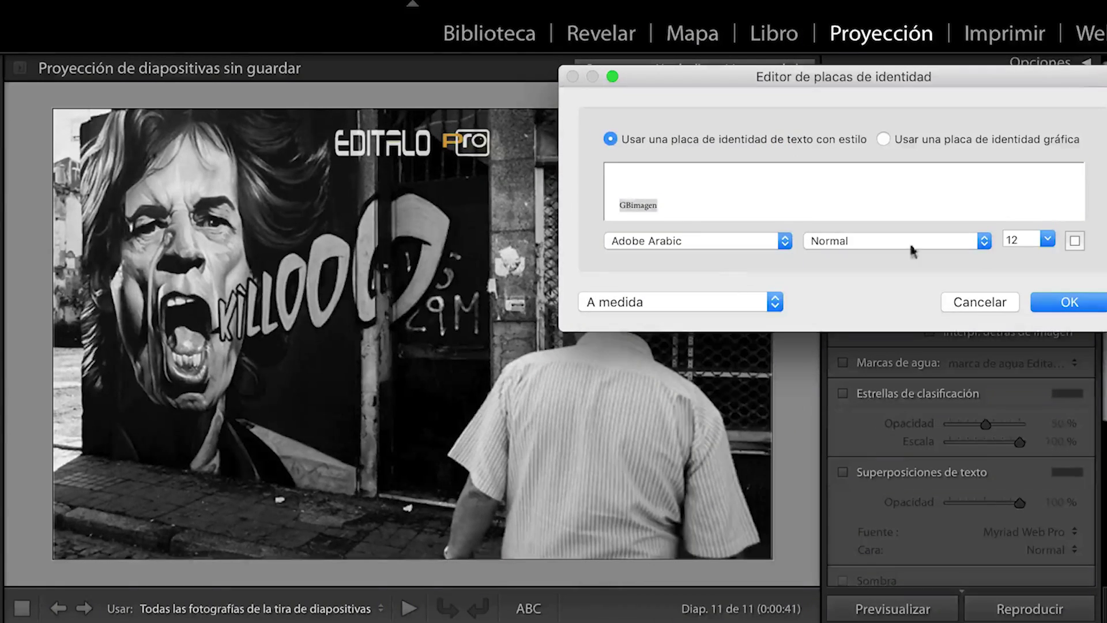
{"action": "left_click", "coordinate": [1047, 239]}
{"action": "scroll", "coordinate": [1020, 288], "scroll_direction": "down", "scroll_amount": 5}
{"action": "left_click", "coordinate": [1014, 256]}
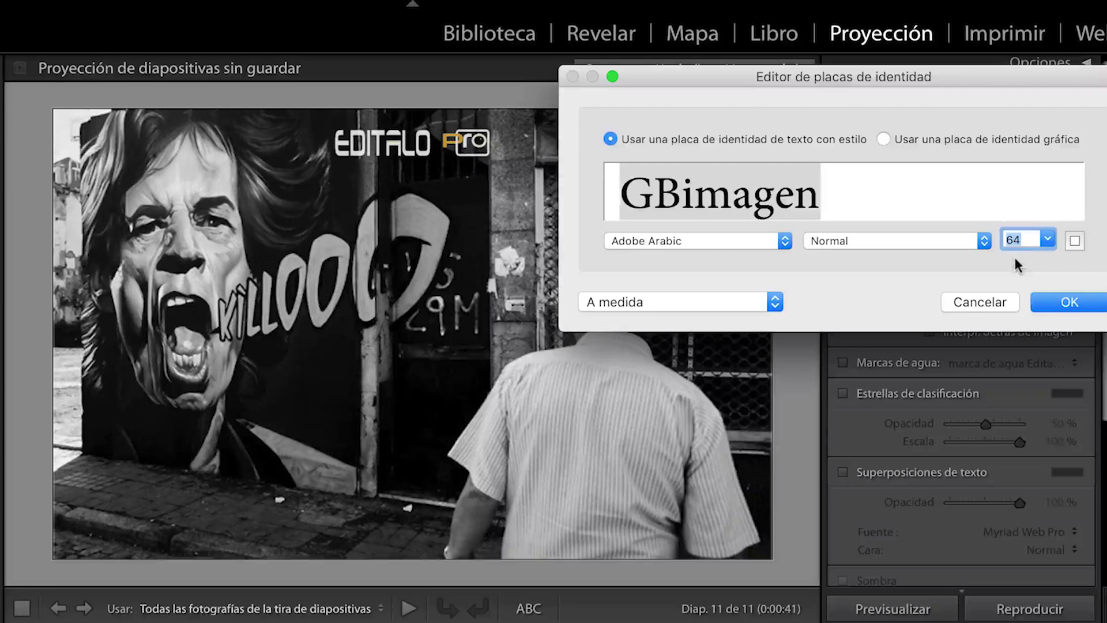
{"action": "left_click", "coordinate": [1069, 300]}
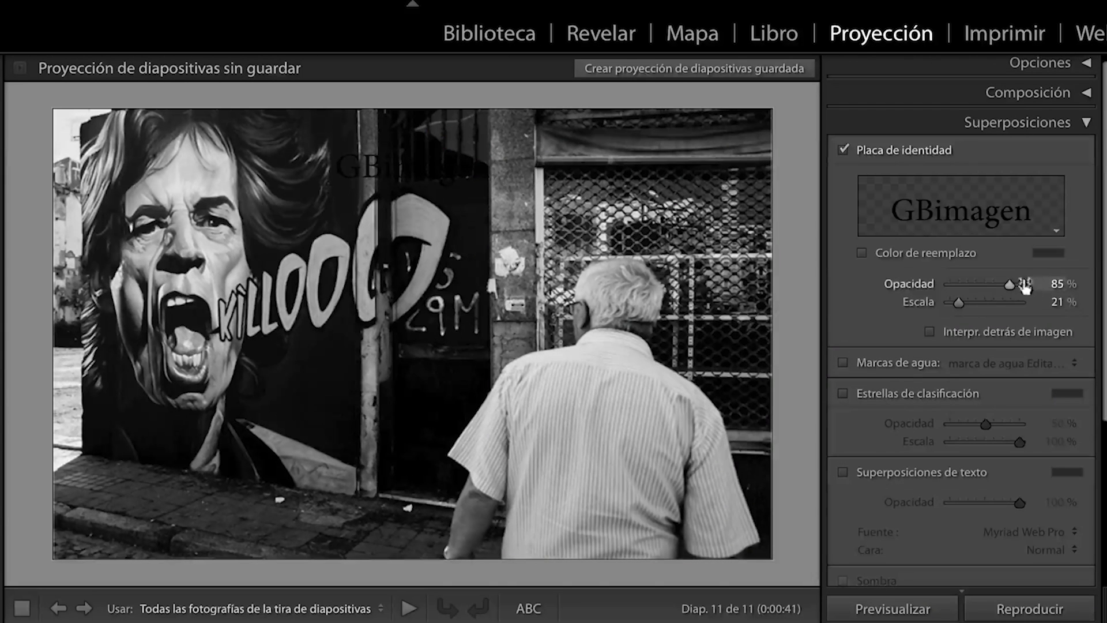
Enable the replacement color for the identity plate overlay and set it to white
{"action": "left_click", "coordinate": [863, 253]}
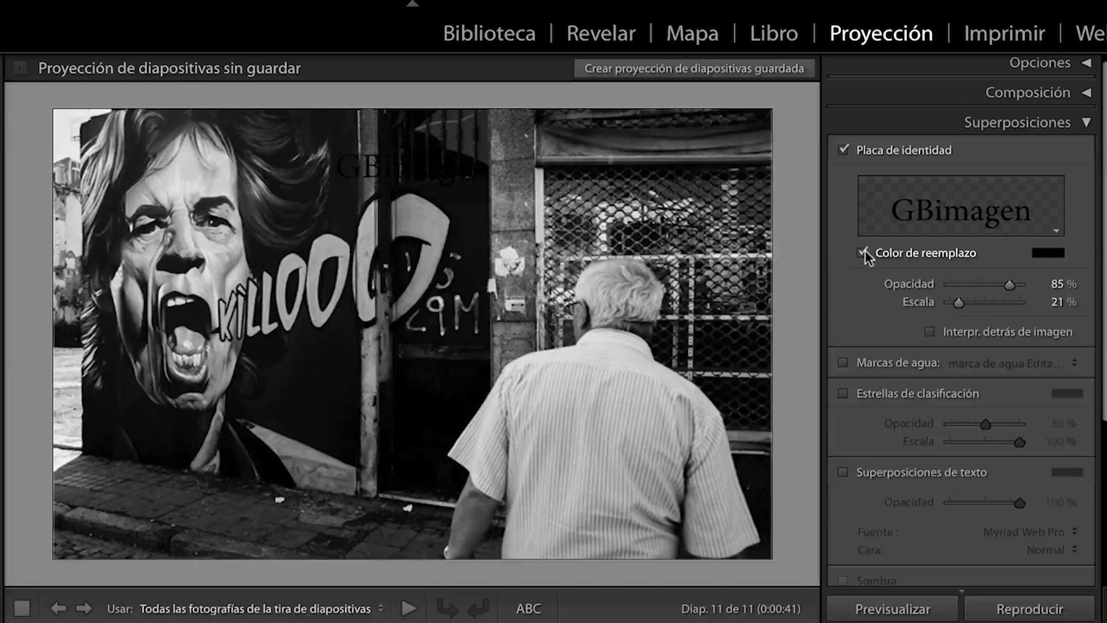
{"action": "left_click", "coordinate": [1048, 253]}
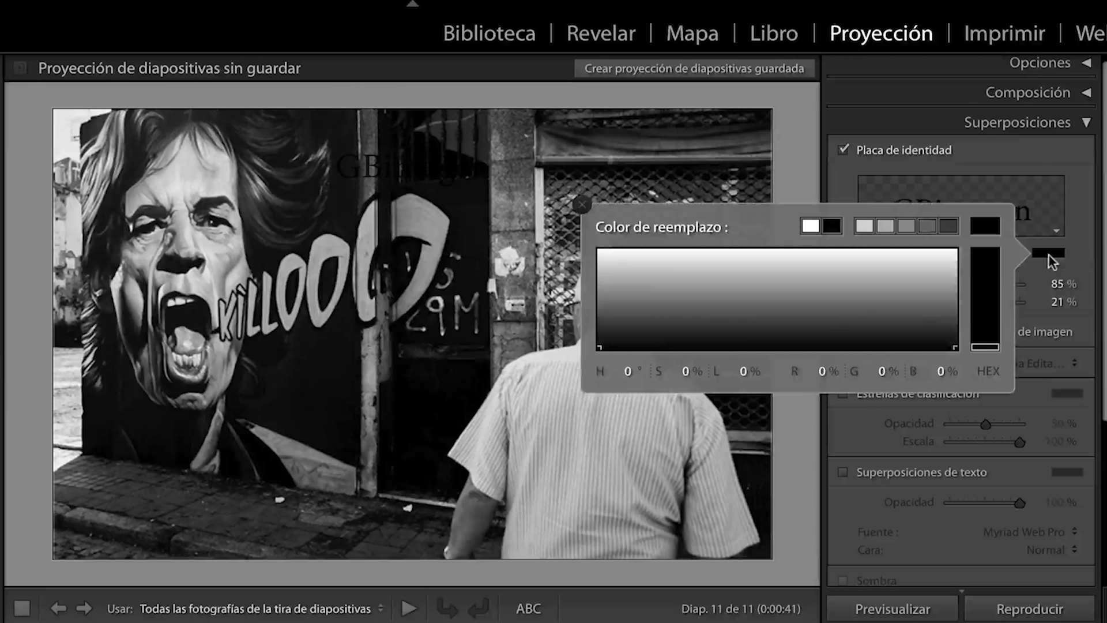
{"action": "left_click", "coordinate": [810, 226]}
{"action": "left_click", "coordinate": [583, 200]}
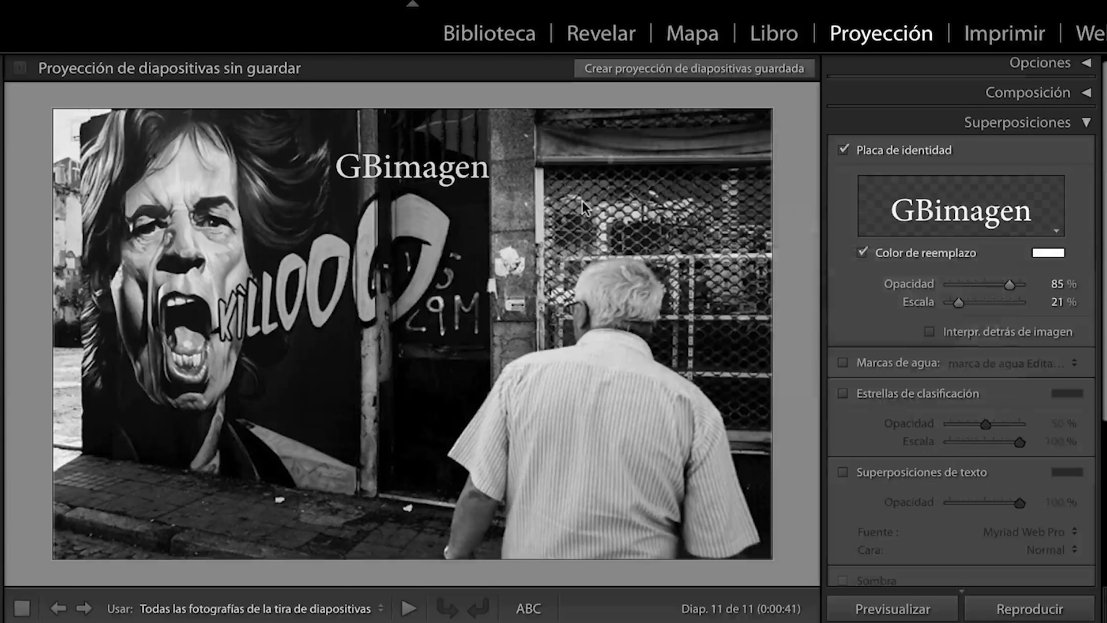
Set the overlay plate's opacity to 72% and scale to 14%, and move it to the slide's lower-left corner
{"action": "left_click_drag", "start_coordinate": [1010, 284], "coordinate": [953, 301]}
{"action": "left_click", "coordinate": [403, 159]}
{"action": "left_click_drag", "start_coordinate": [403, 159], "coordinate": [151, 541]}
{"action": "left_click", "coordinate": [256, 535]}
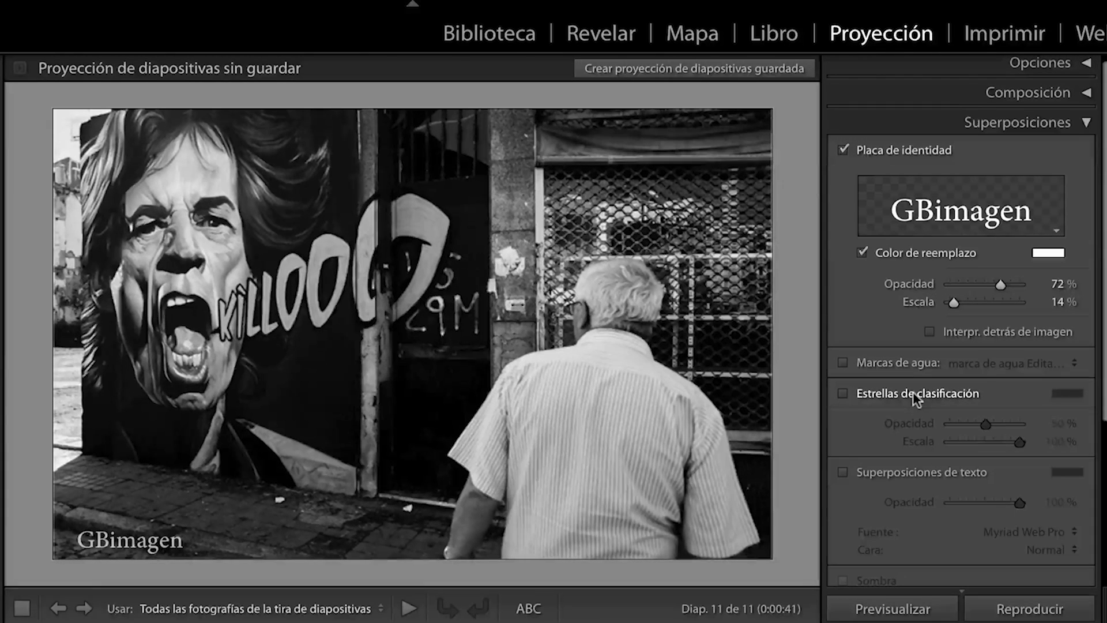
{"action": "scroll", "coordinate": [914, 476], "scroll_direction": "up", "scroll_amount": 1}
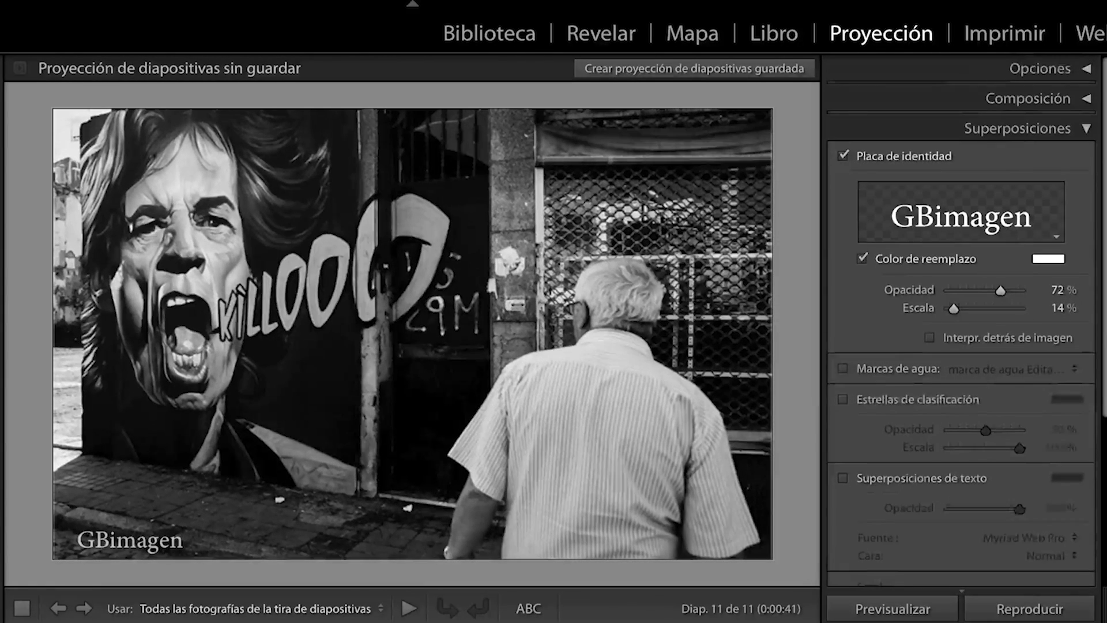
{"action": "left_click", "coordinate": [1088, 129]}
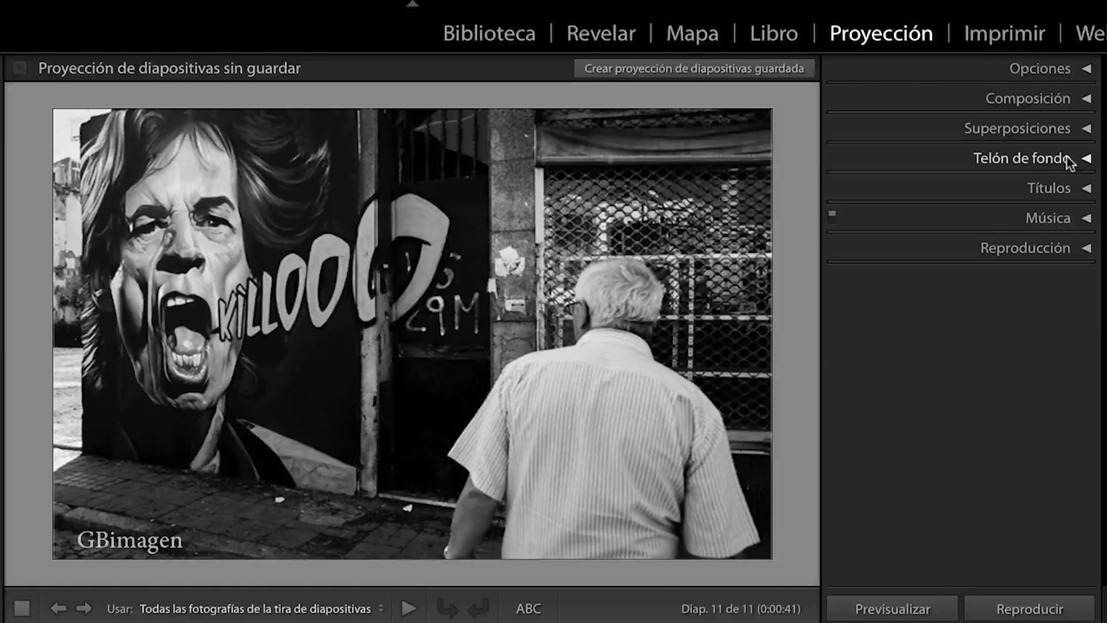
Enable the intro screen and change its identity plate text to GBimagen "Callejeando"
{"action": "left_click", "coordinate": [1073, 156]}
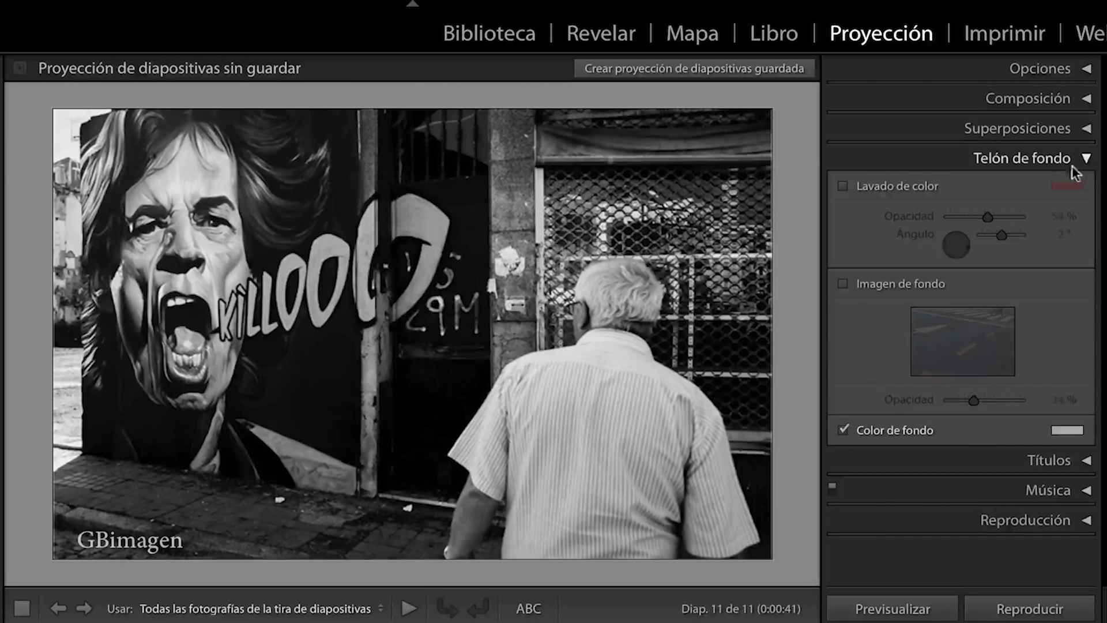
{"action": "left_click", "coordinate": [1088, 158]}
{"action": "left_click", "coordinate": [1084, 189]}
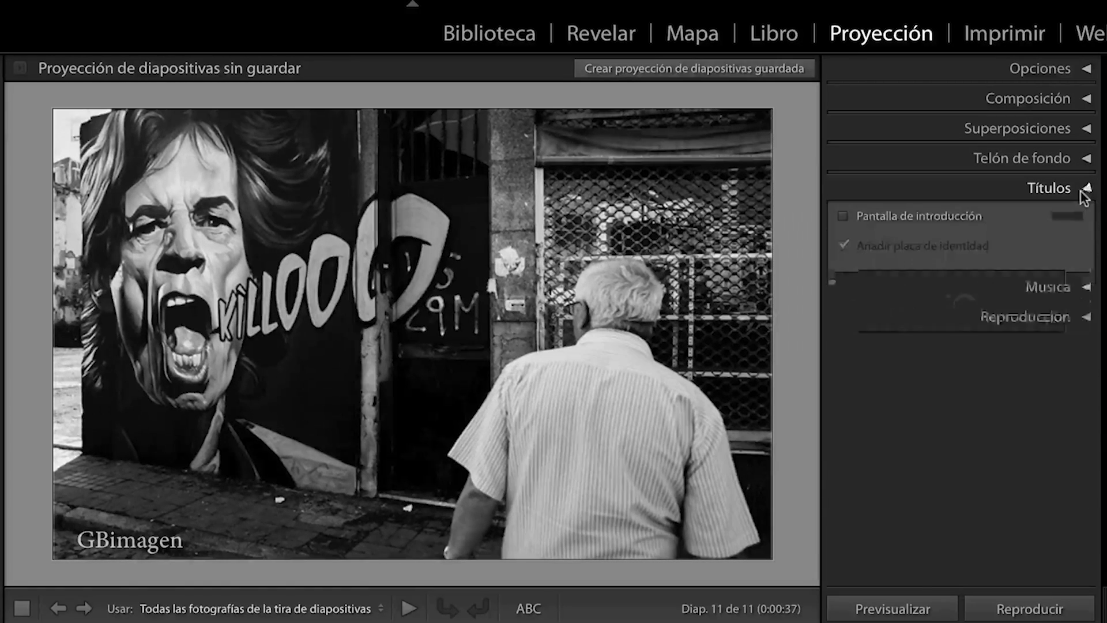
{"action": "left_click", "coordinate": [846, 217]}
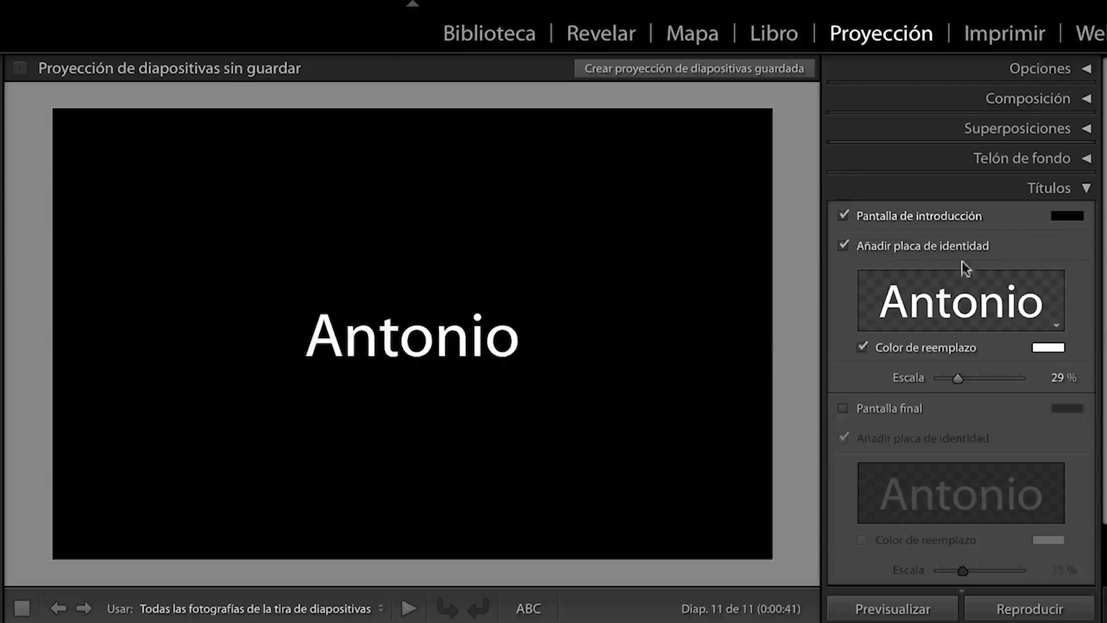
{"action": "left_click", "coordinate": [966, 299]}
{"action": "left_click", "coordinate": [971, 335]}
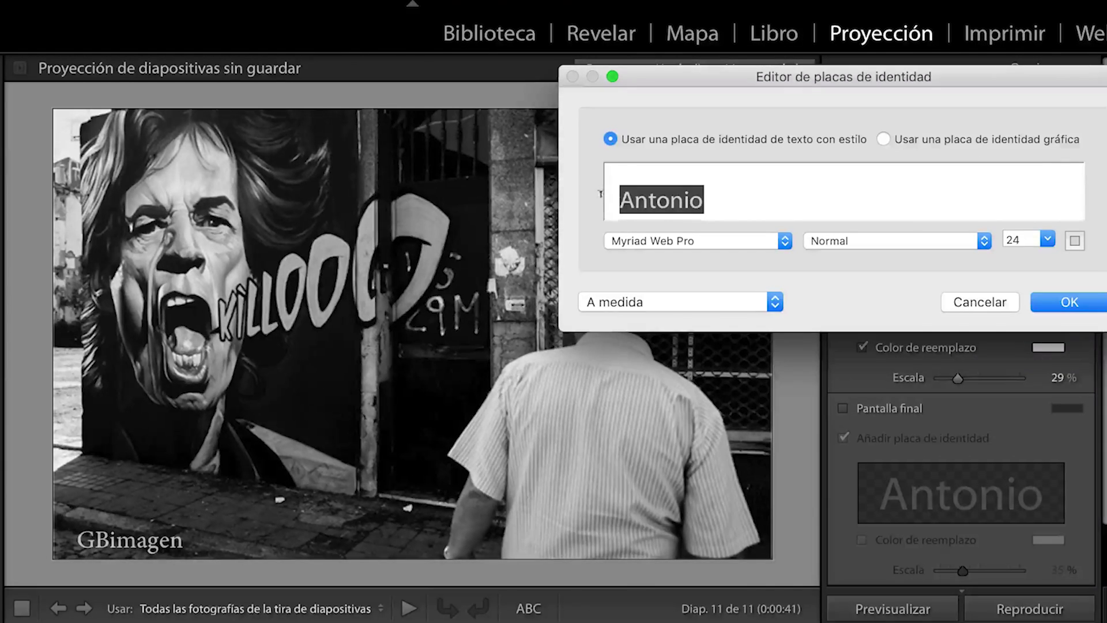
{"action": "type", "text": "GBimagen"}
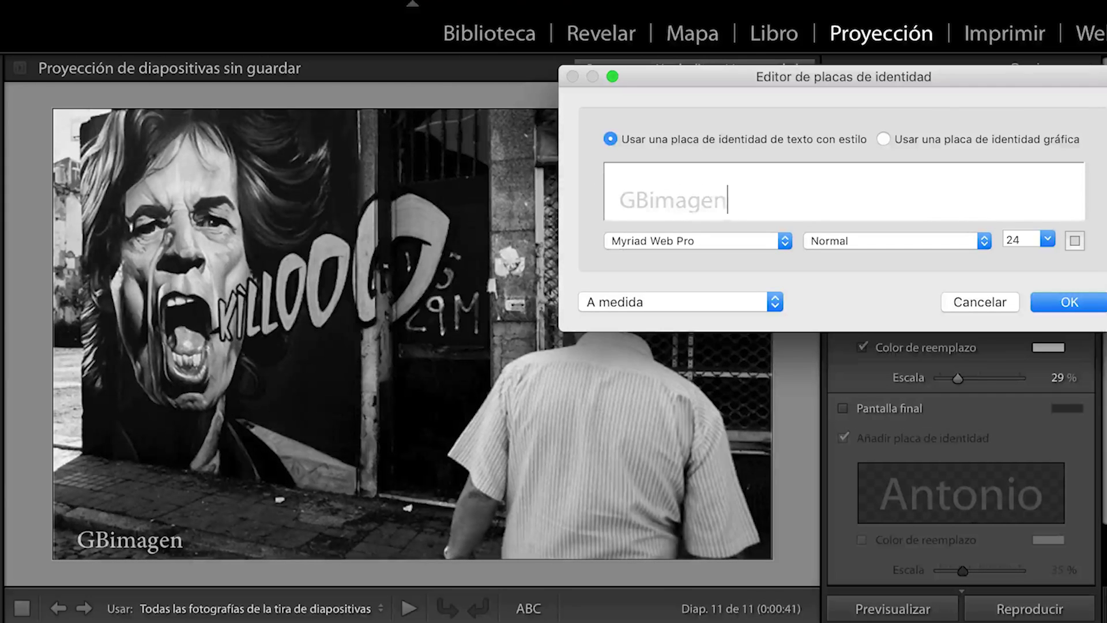
{"action": "type", "text": " \"Callejeando\""}
Set the intro plate text in Adobe Arabic, apply it, and set the plate's scale to 28%
{"action": "left_click_drag", "start_coordinate": [873, 200], "coordinate": [605, 181]}
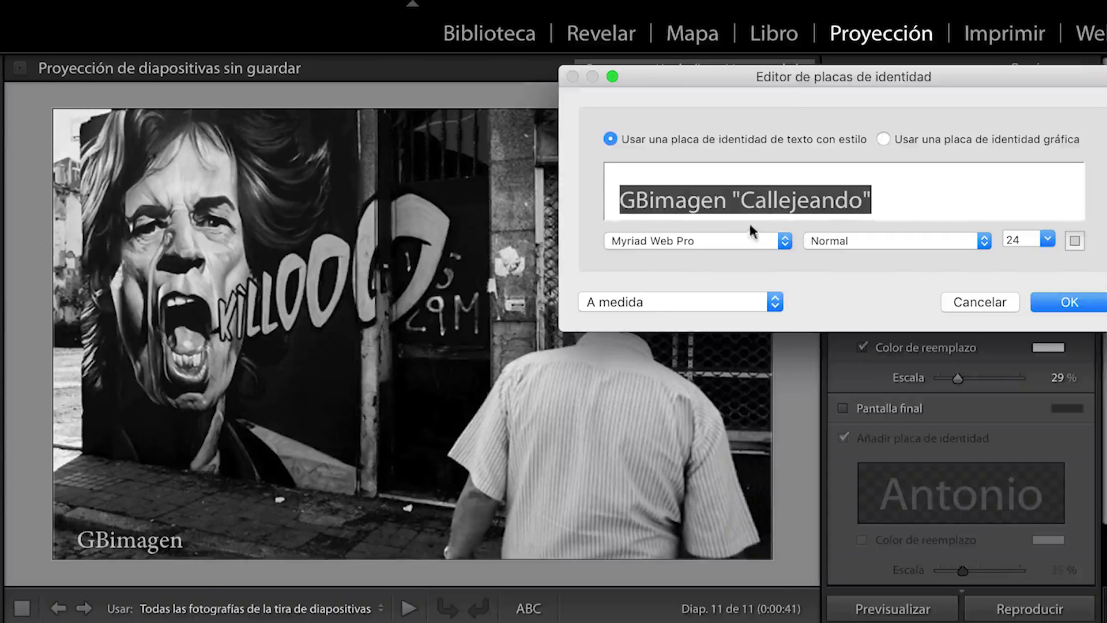
{"action": "left_click", "coordinate": [783, 243]}
{"action": "scroll", "coordinate": [724, 263], "scroll_direction": "up", "scroll_amount": 10}
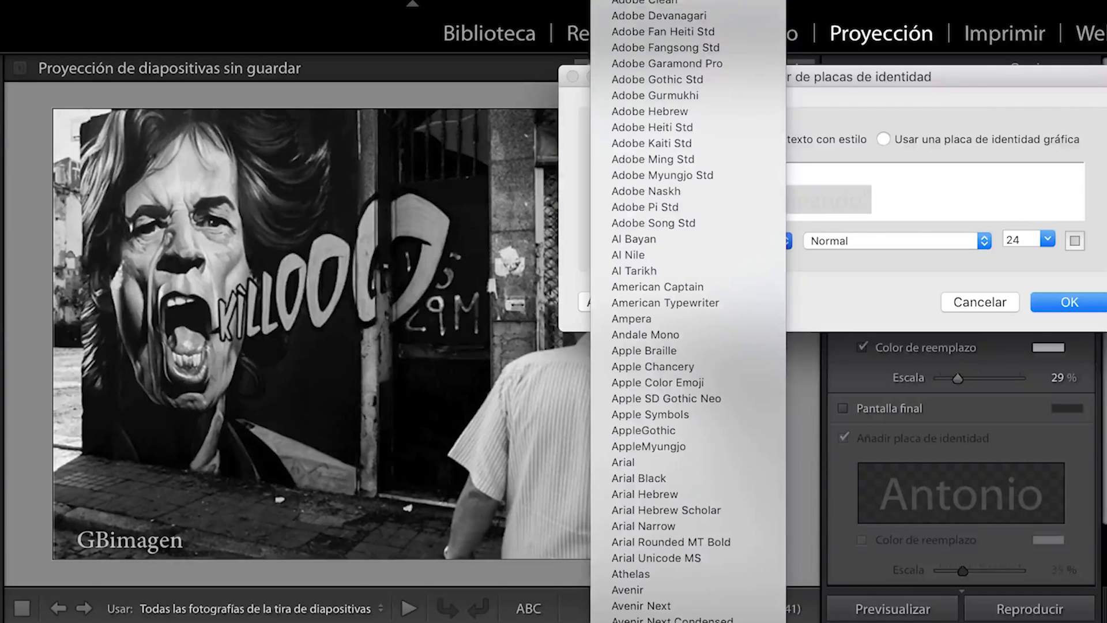
{"action": "left_click", "coordinate": [656, 5]}
{"action": "left_click", "coordinate": [825, 191]}
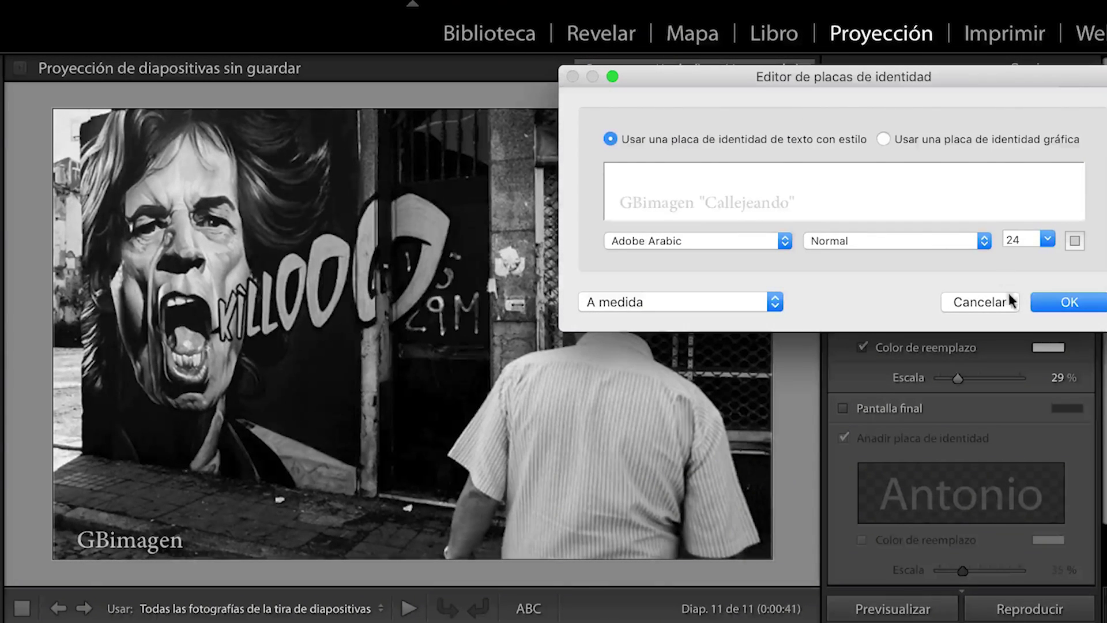
{"action": "left_click", "coordinate": [1074, 301]}
{"action": "left_click_drag", "start_coordinate": [963, 377], "coordinate": [960, 379]}
Enable the slideshow's ending screen and open its identity plate for editing
{"action": "left_click", "coordinate": [845, 410]}
{"action": "left_click", "coordinate": [952, 472]}
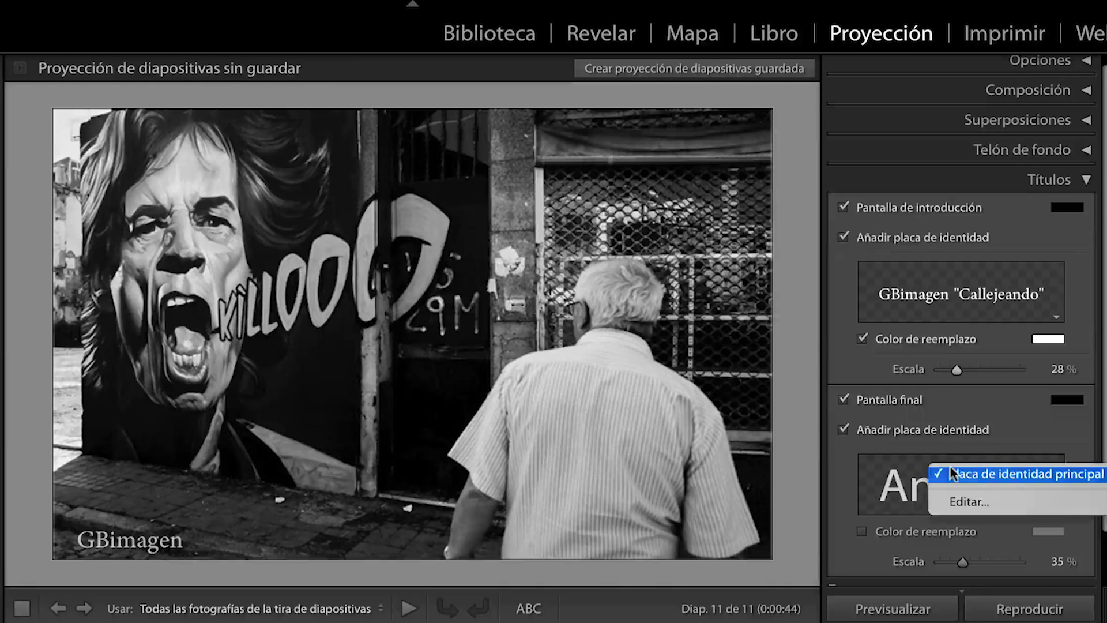
{"action": "left_click", "coordinate": [969, 500]}
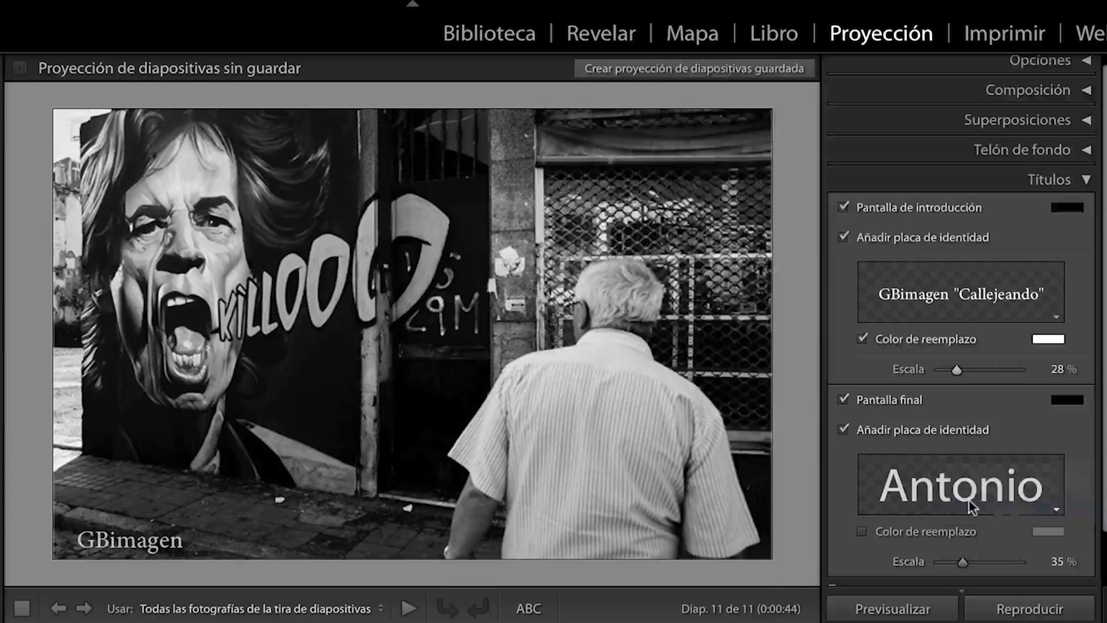
Use the image editalo logo blanco.png as the ending screen's graphic identity plate and set its scale to 25%
{"action": "left_click", "coordinate": [884, 139]}
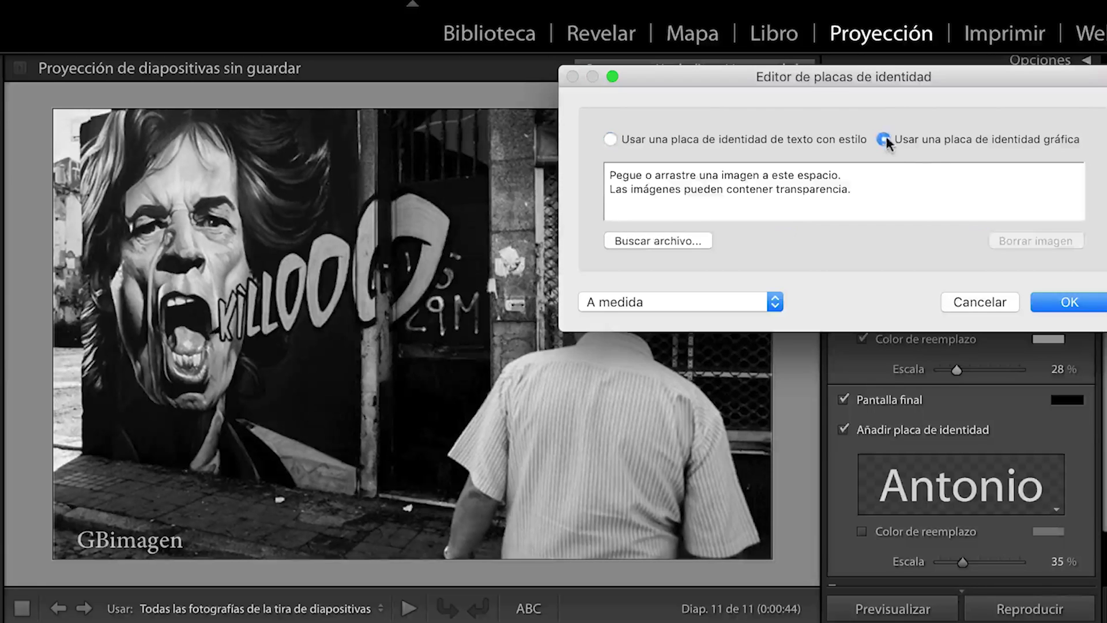
{"action": "left_click", "coordinate": [673, 240]}
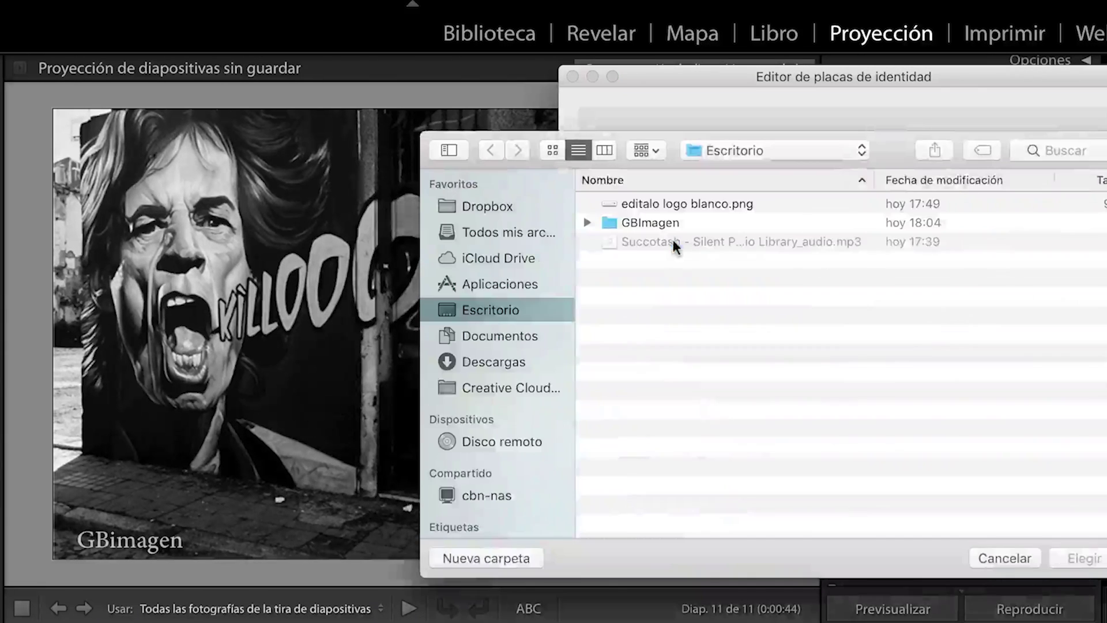
{"action": "left_click", "coordinate": [663, 203]}
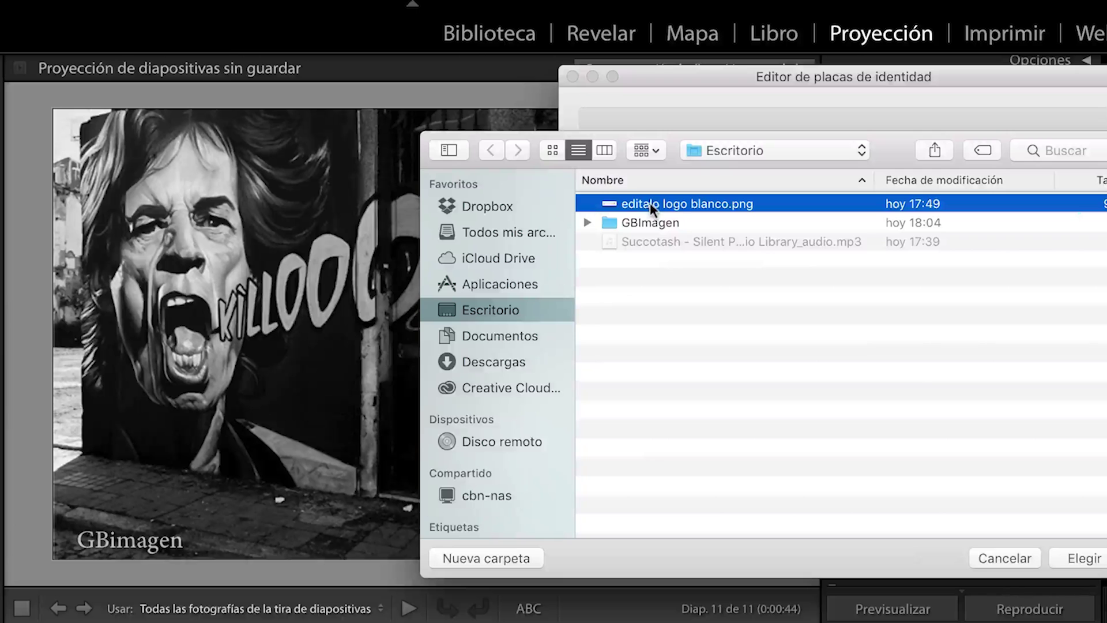
{"action": "left_click", "coordinate": [1084, 562]}
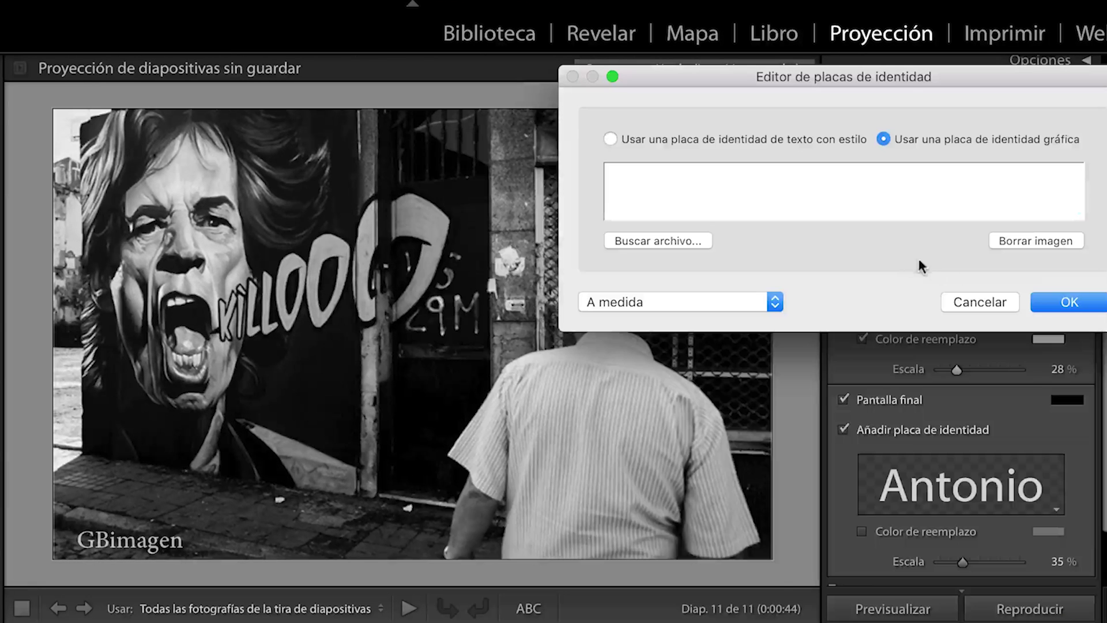
{"action": "left_click", "coordinate": [1065, 300]}
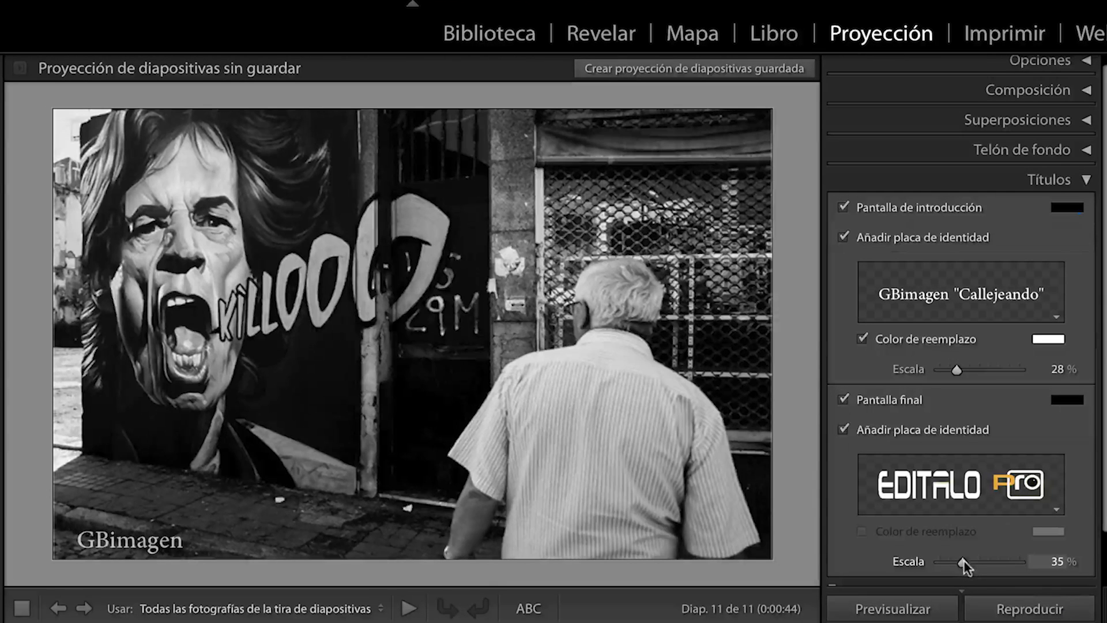
{"action": "left_click_drag", "start_coordinate": [963, 559], "coordinate": [954, 559]}
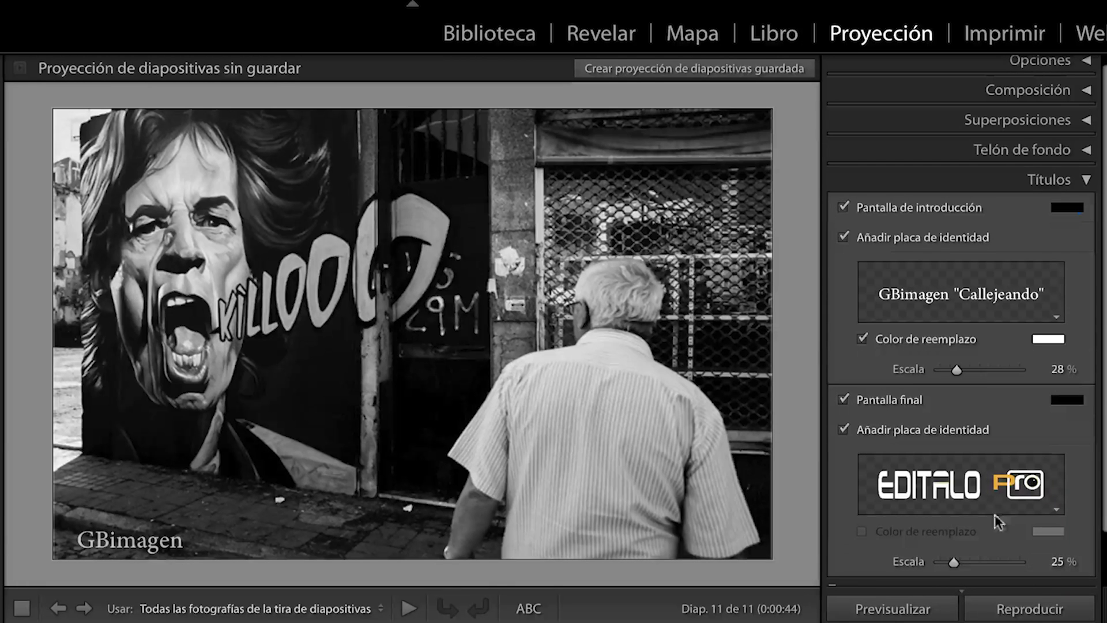
Add the Succotash - Silent Partner MP3 from the desktop as the slideshow's music
{"action": "left_click", "coordinate": [1083, 182]}
{"action": "left_click", "coordinate": [1090, 221]}
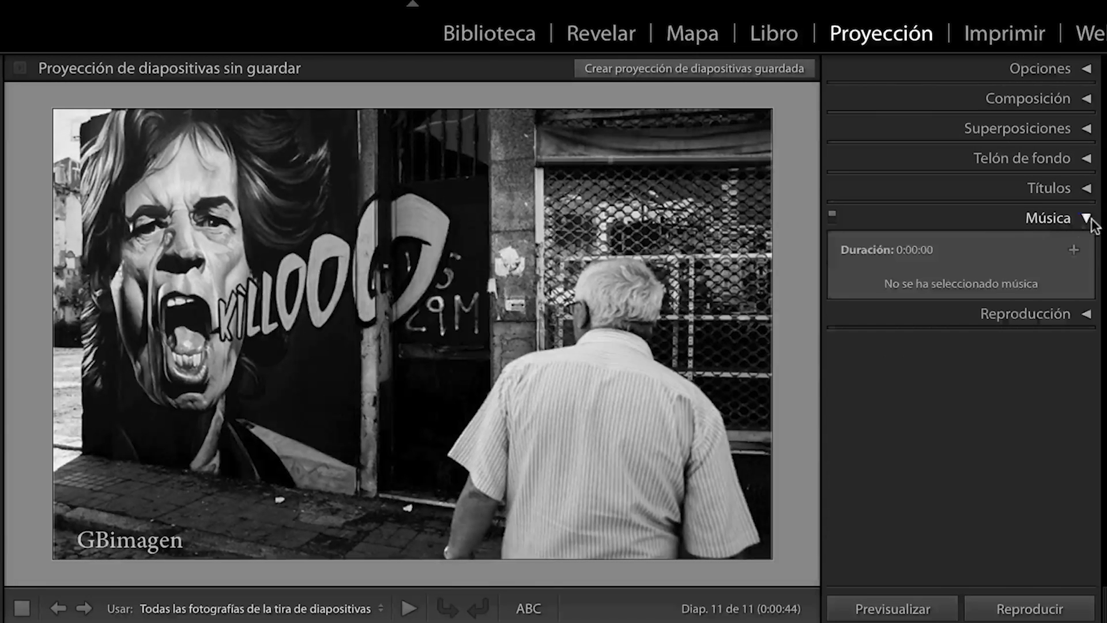
{"action": "left_click", "coordinate": [1074, 250]}
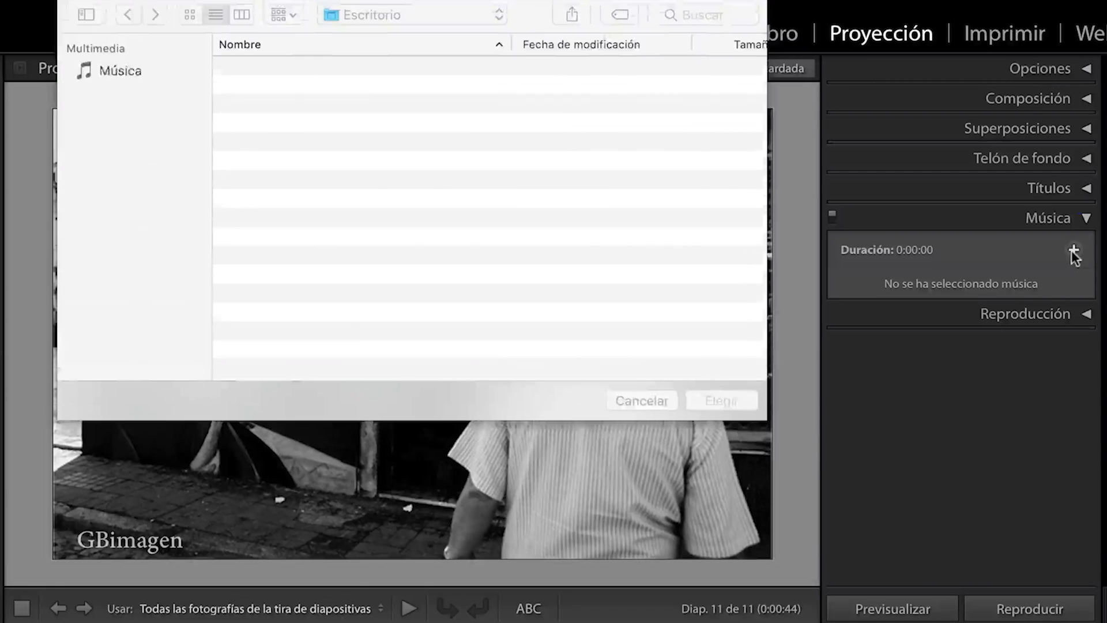
{"action": "left_click", "coordinate": [368, 106]}
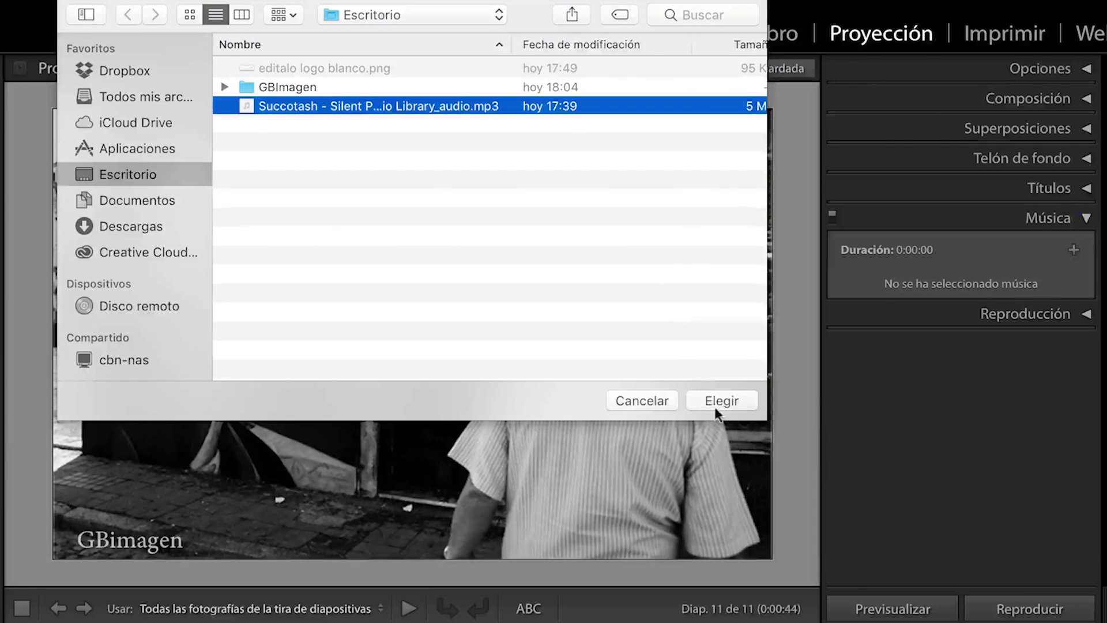
{"action": "left_click", "coordinate": [721, 400]}
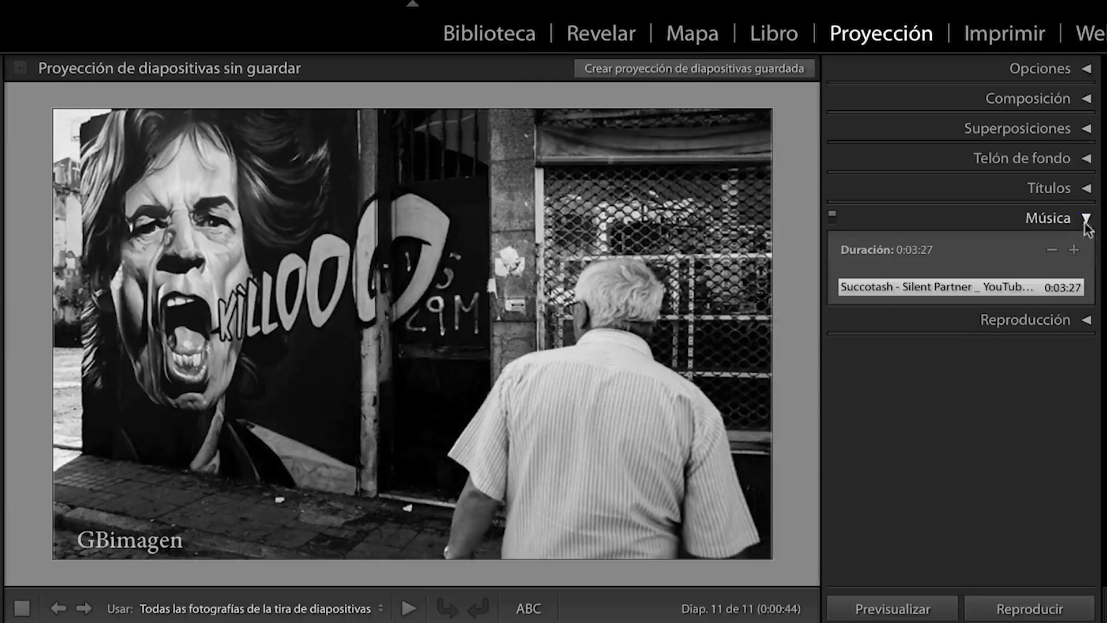
Enable pan and zoom for playback and reduce its intensity to near the low end
{"action": "left_click", "coordinate": [1088, 225]}
{"action": "left_click", "coordinate": [1088, 247]}
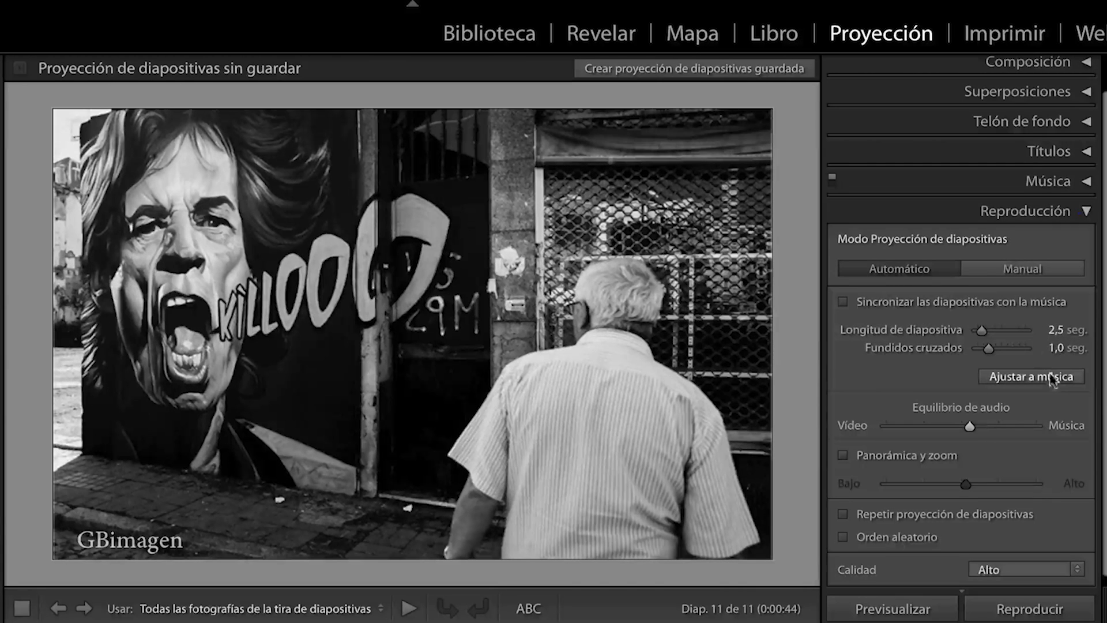
{"action": "left_click", "coordinate": [851, 456]}
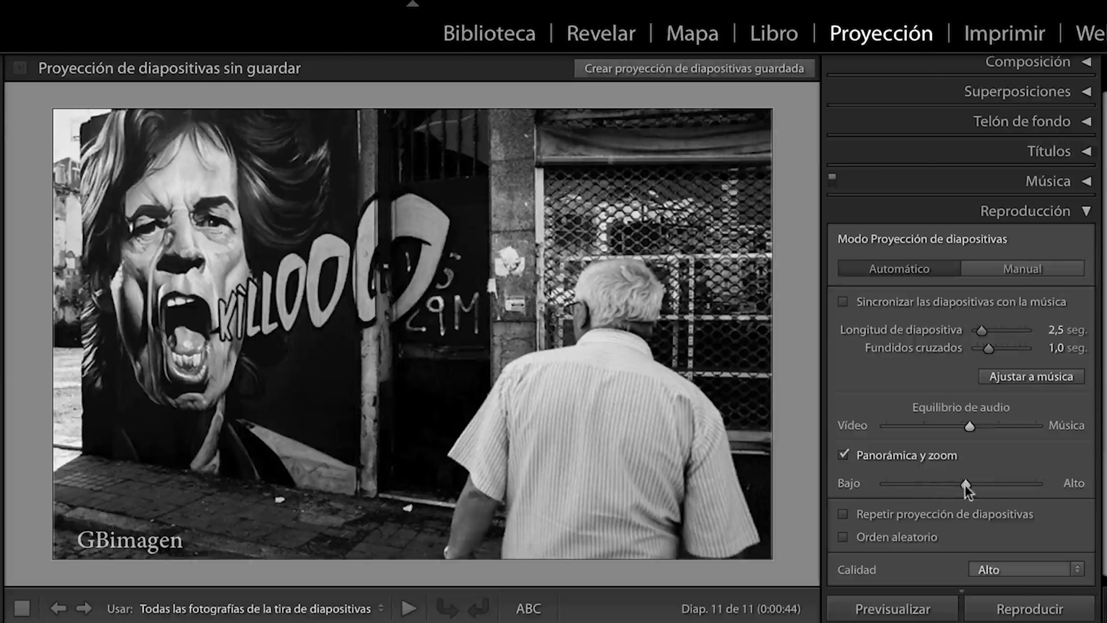
{"action": "left_click_drag", "start_coordinate": [966, 485], "coordinate": [888, 494]}
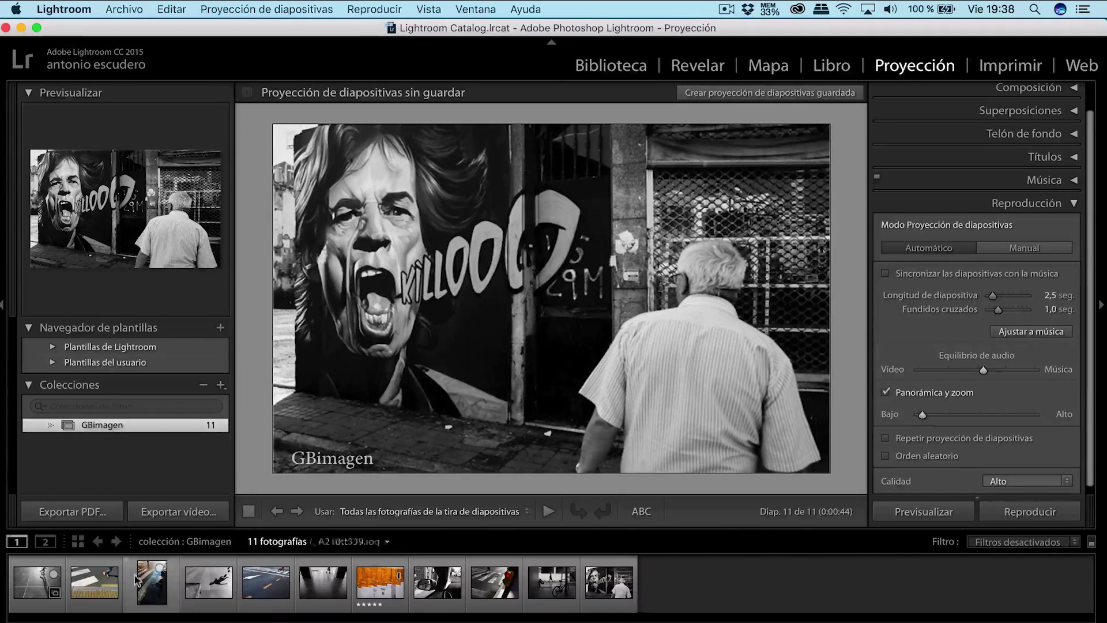
Preview the slideshow starting from the first photo in the collection
{"action": "left_click", "coordinate": [26, 581]}
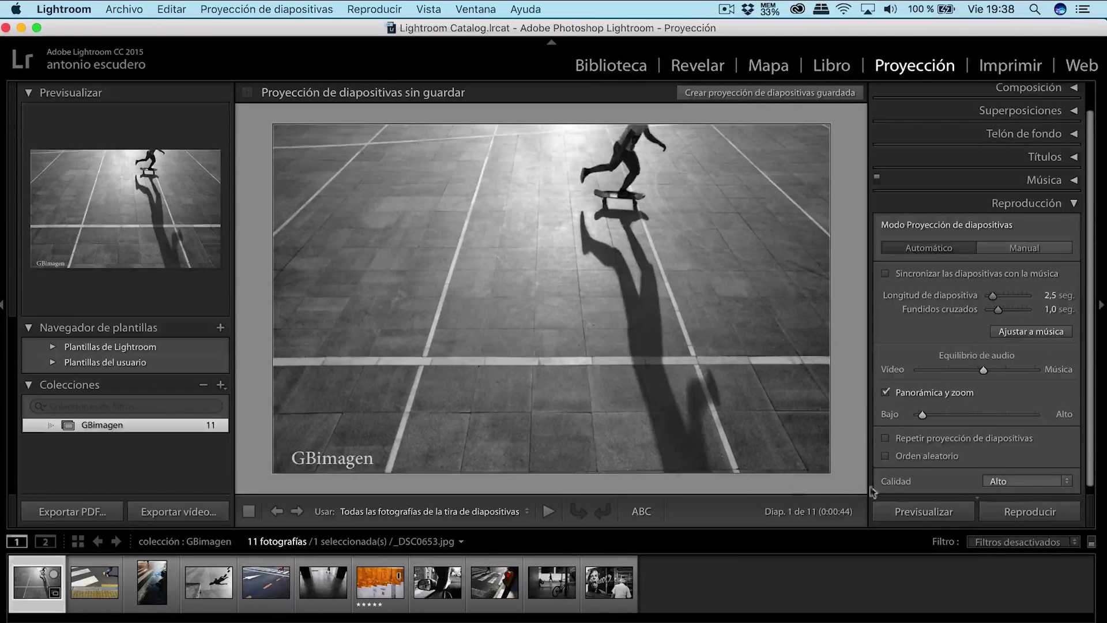
{"action": "left_click", "coordinate": [924, 511]}
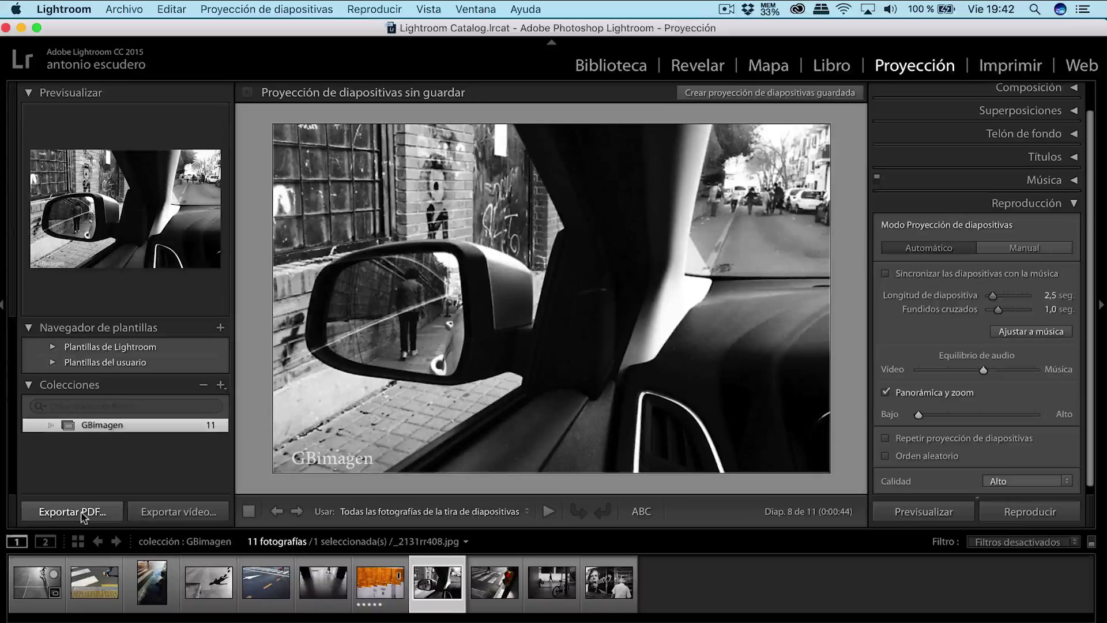
Export the slideshow as a PDF named "GBimagen Callejeando" with the quality set to 100
{"action": "left_click", "coordinate": [81, 512]}
{"action": "type", "text": "G"}
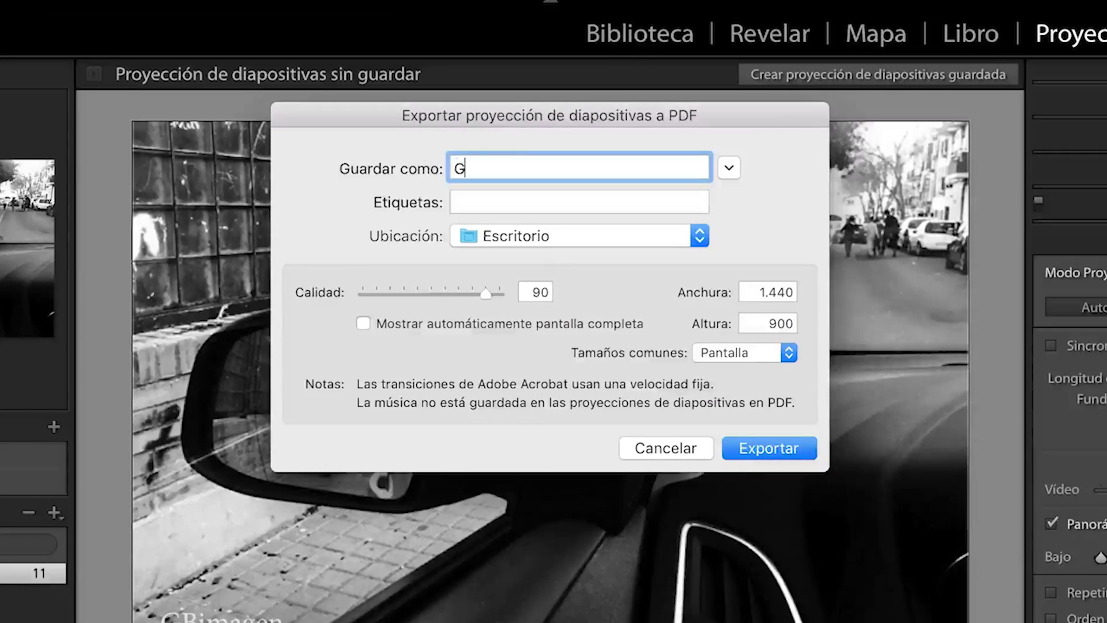
{"action": "type", "text": "Bimagen  Callejeando"}
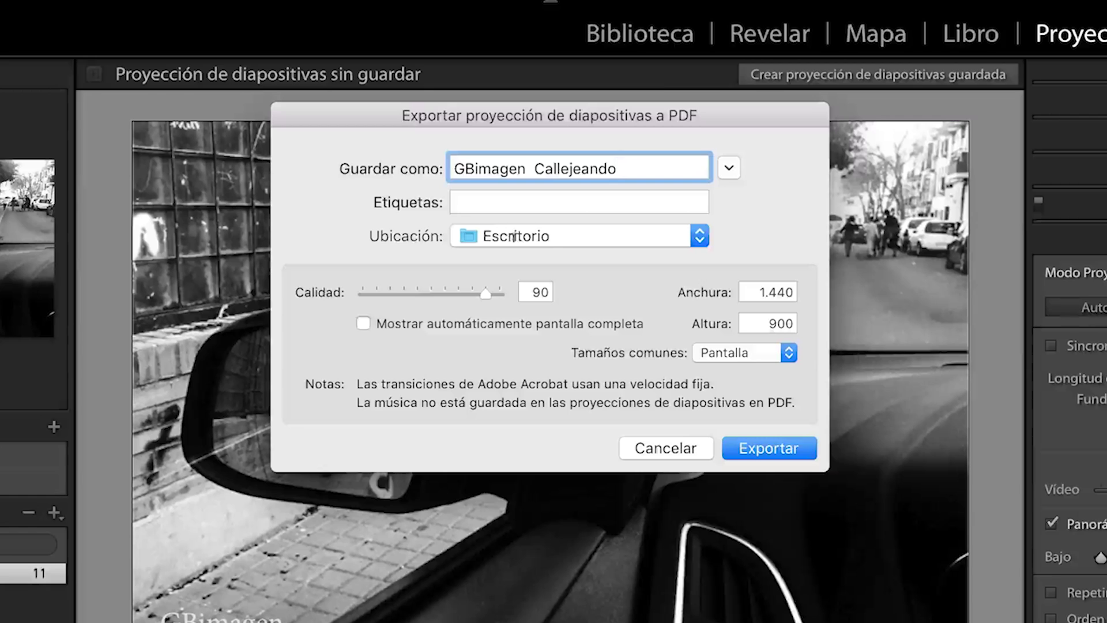
{"action": "left_click_drag", "start_coordinate": [486, 292], "coordinate": [506, 292]}
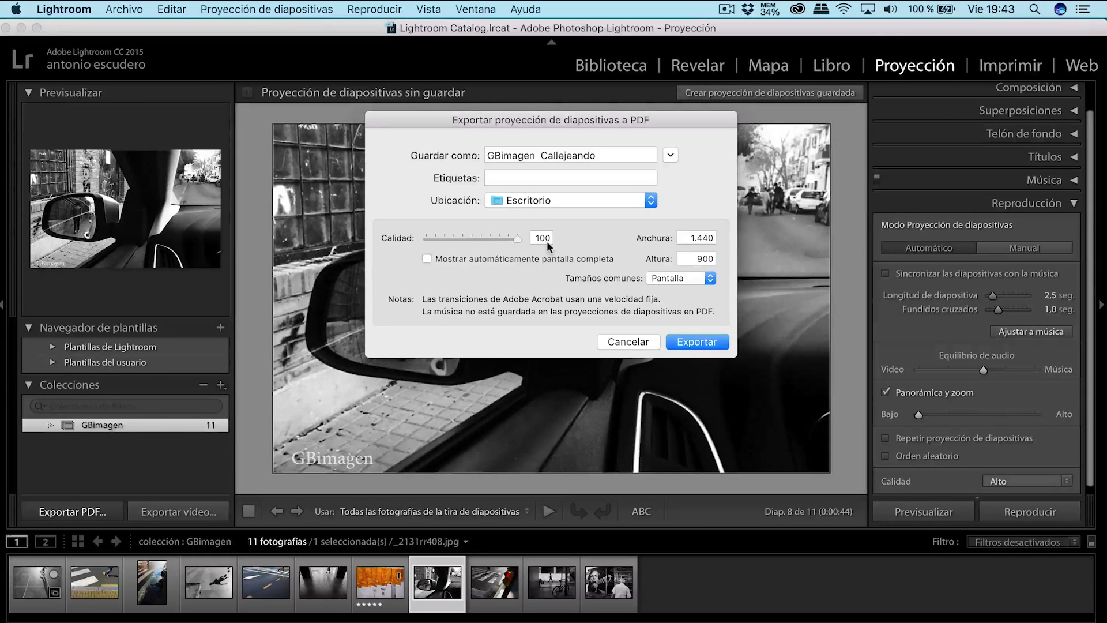
{"action": "left_click", "coordinate": [707, 344]}
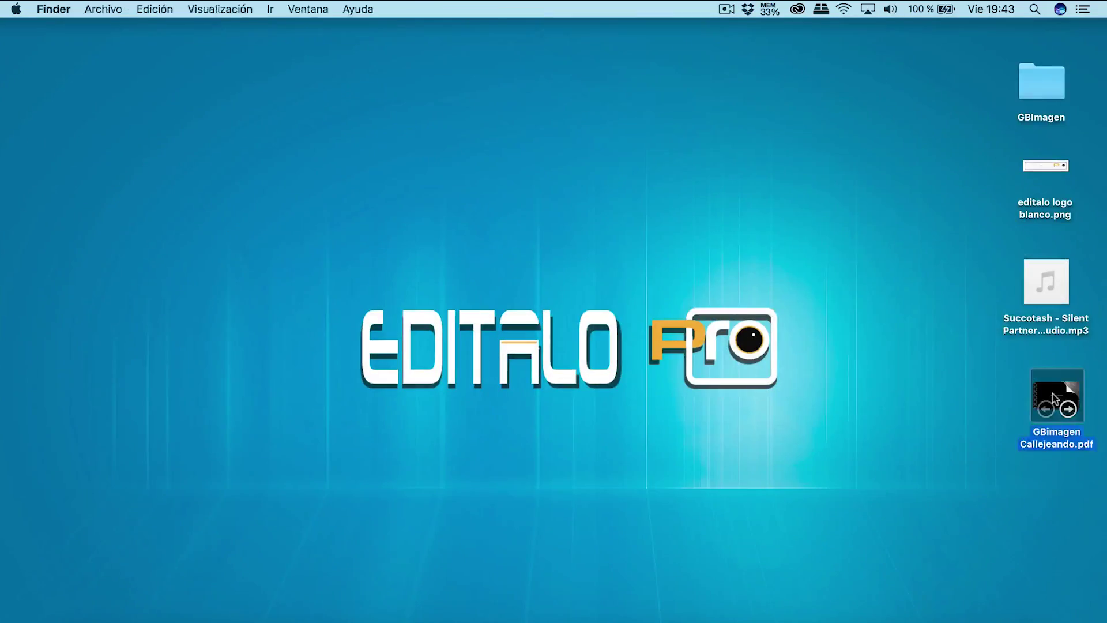
Open the exported GBimagen Callejeando PDF from the desktop in Preview and look through its pages
{"action": "double_click", "coordinate": [1053, 394]}
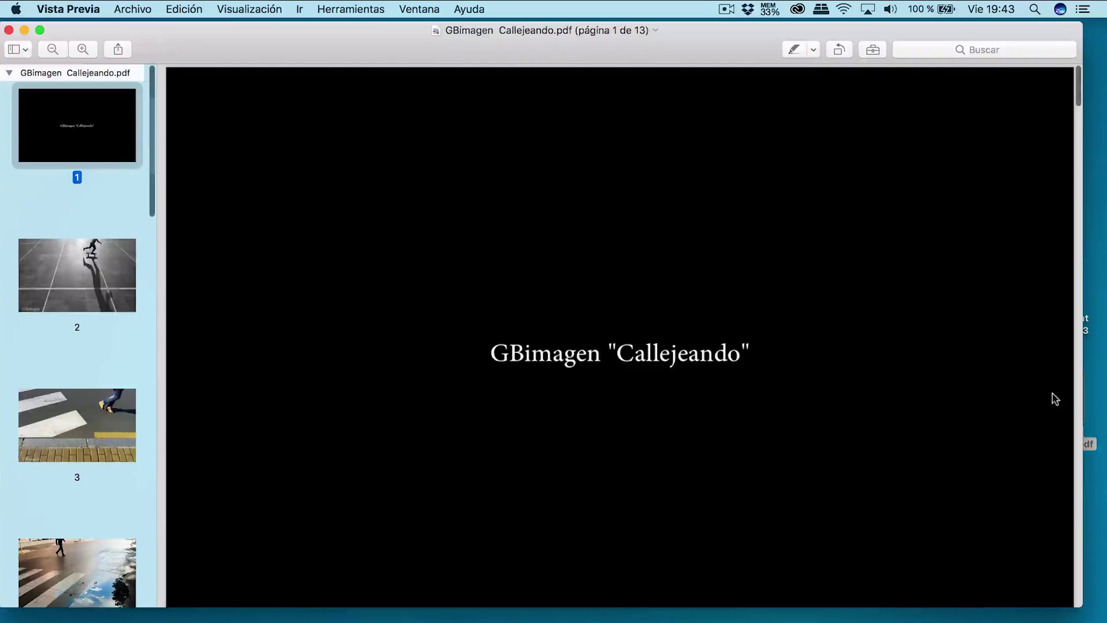
{"action": "left_click", "coordinate": [116, 283]}
{"action": "left_click", "coordinate": [117, 424]}
{"action": "scroll", "coordinate": [118, 421], "scroll_direction": "down", "scroll_amount": 3}
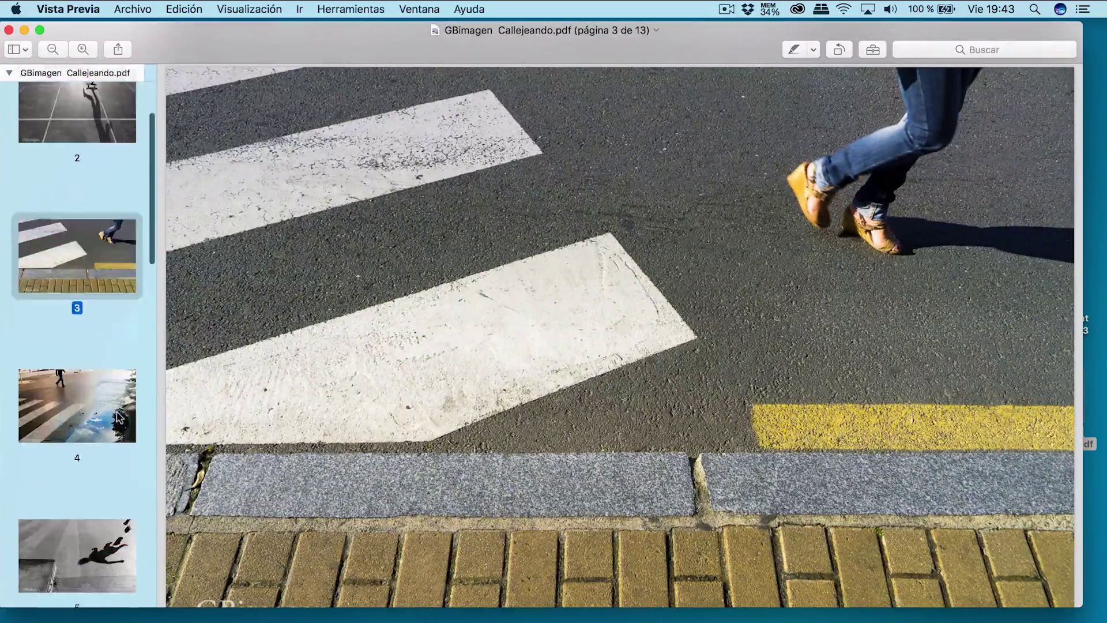
{"action": "left_click", "coordinate": [119, 412]}
{"action": "scroll", "coordinate": [120, 456], "scroll_direction": "down", "scroll_amount": 2}
{"action": "left_click", "coordinate": [121, 471]}
{"action": "scroll", "coordinate": [121, 473], "scroll_direction": "down", "scroll_amount": 3}
{"action": "left_click", "coordinate": [121, 473]}
{"action": "left_click", "coordinate": [115, 542]}
{"action": "scroll", "coordinate": [114, 548], "scroll_direction": "down", "scroll_amount": 3}
{"action": "left_click", "coordinate": [111, 551]}
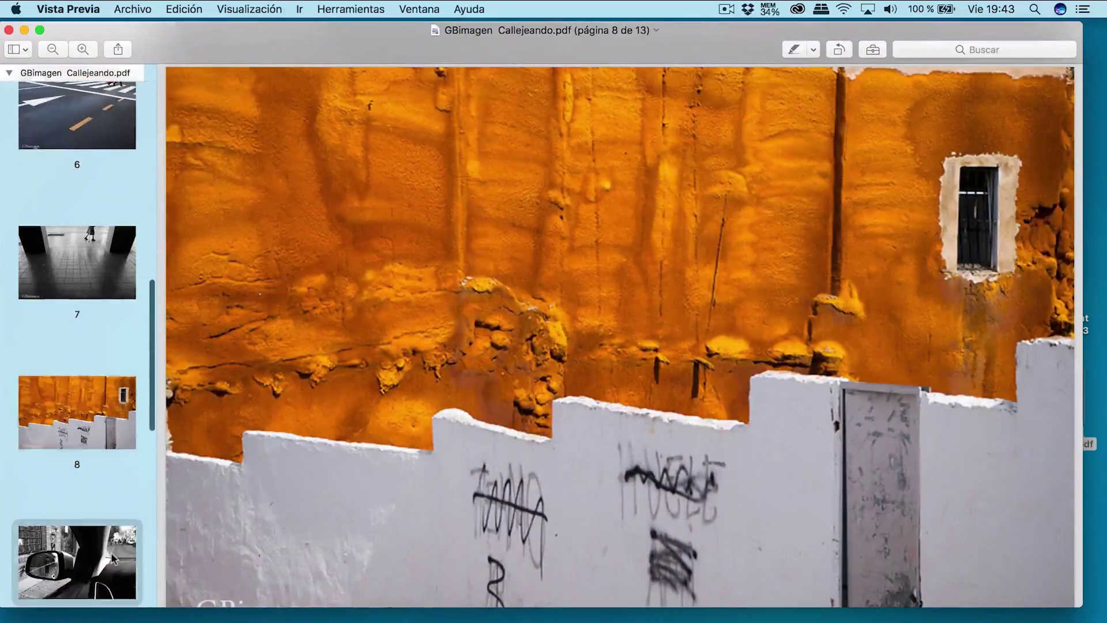
{"action": "left_click", "coordinate": [111, 552]}
{"action": "scroll", "coordinate": [111, 552], "scroll_direction": "down", "scroll_amount": 2}
{"action": "left_click", "coordinate": [111, 552]}
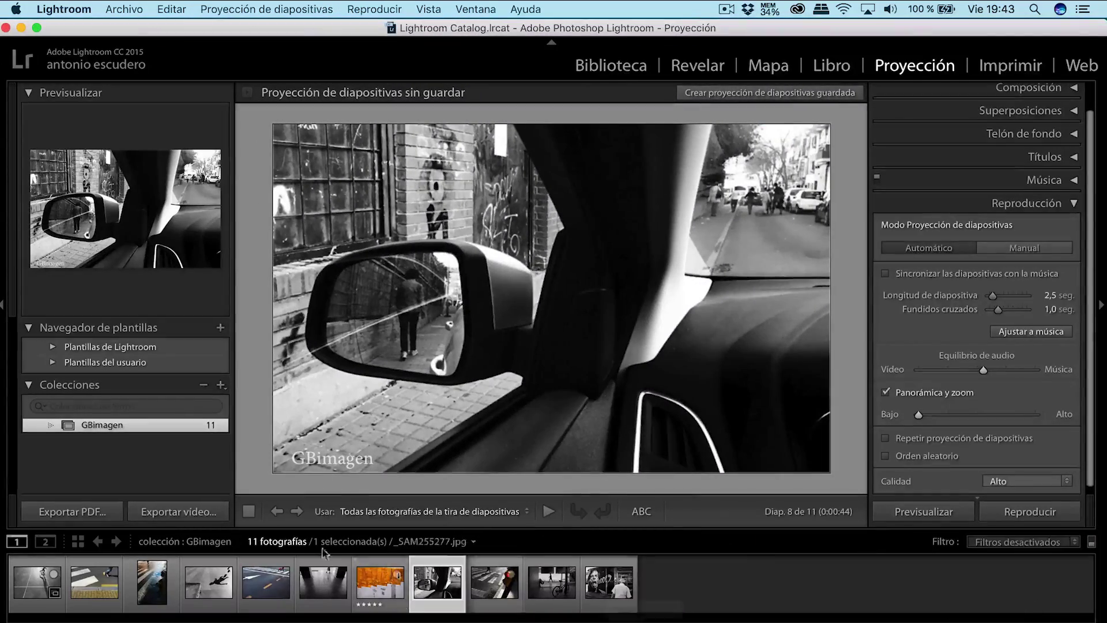
Back in Lightroom, export the slideshow as a video named "GBimagen Callejeando" with the 1080p (16:9) preset
{"action": "left_click", "coordinate": [171, 513]}
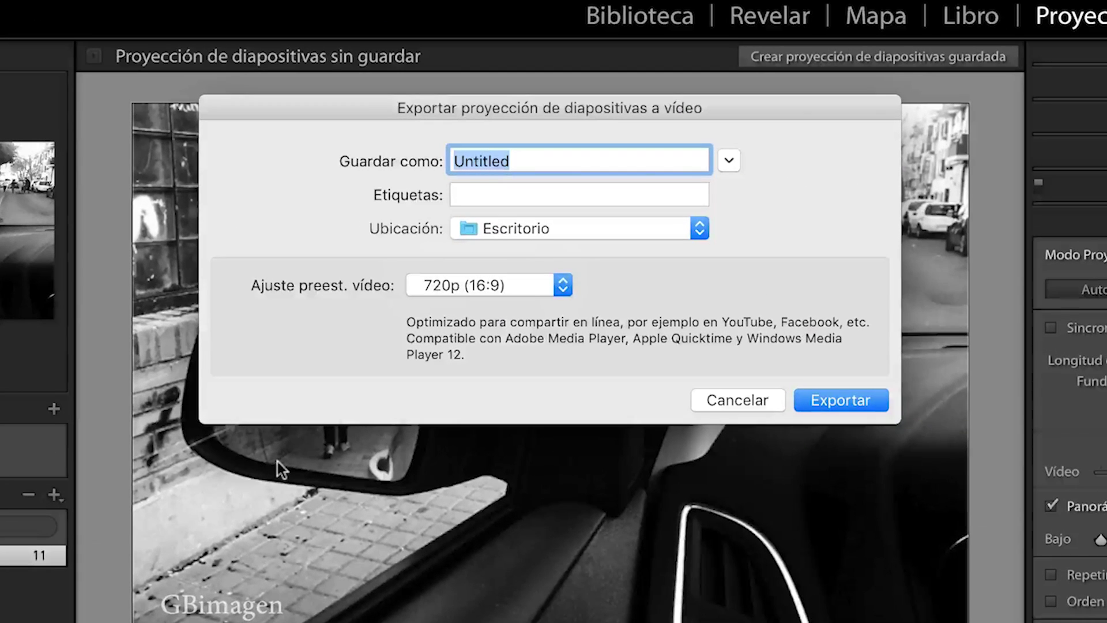
{"action": "type", "text": "GBimagen"}
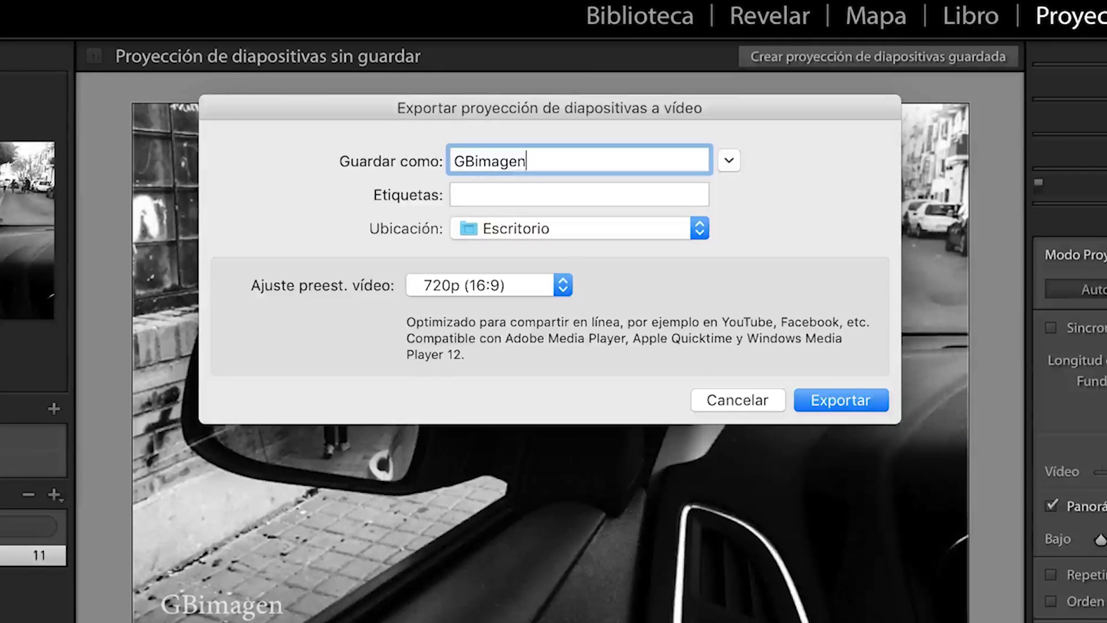
{"action": "type", "text": " Callejeando"}
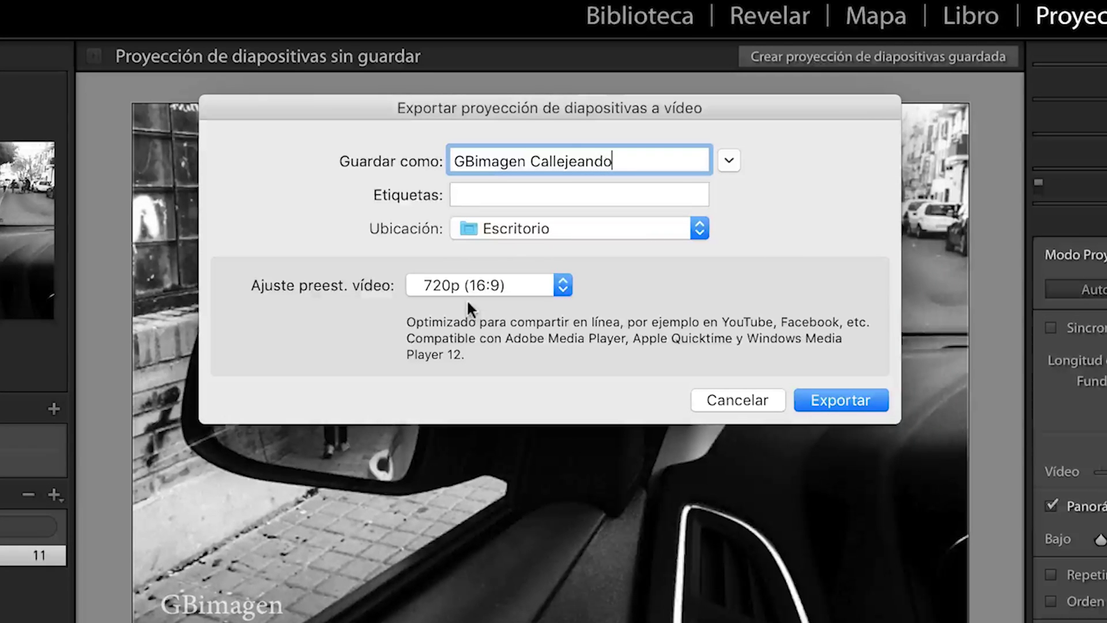
{"action": "left_click", "coordinate": [565, 288]}
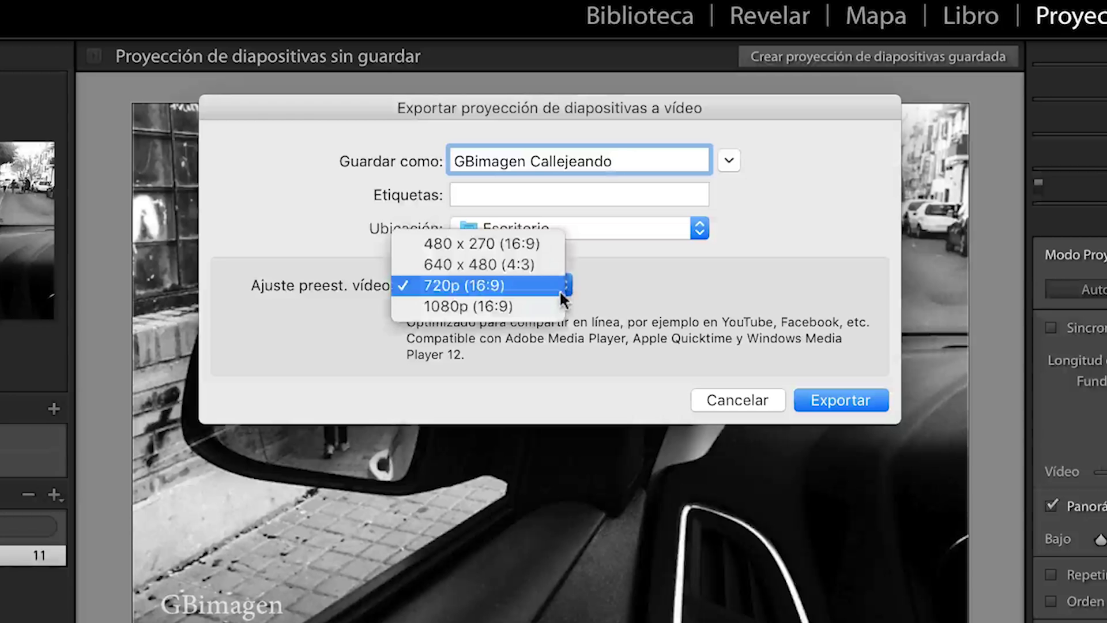
{"action": "left_click", "coordinate": [459, 305]}
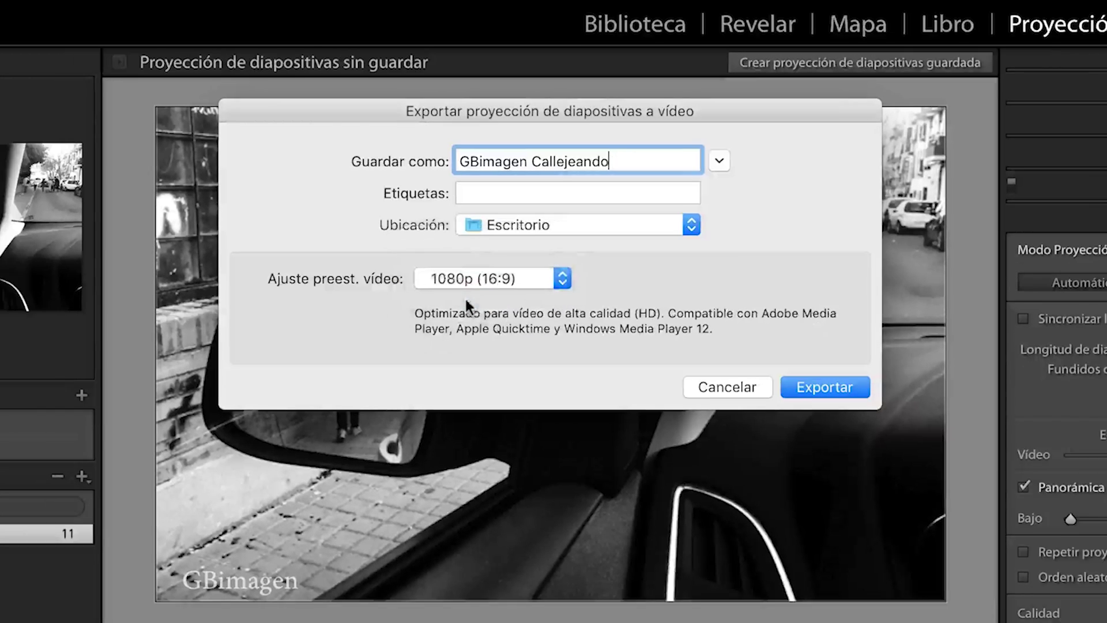
{"action": "left_click", "coordinate": [746, 324]}
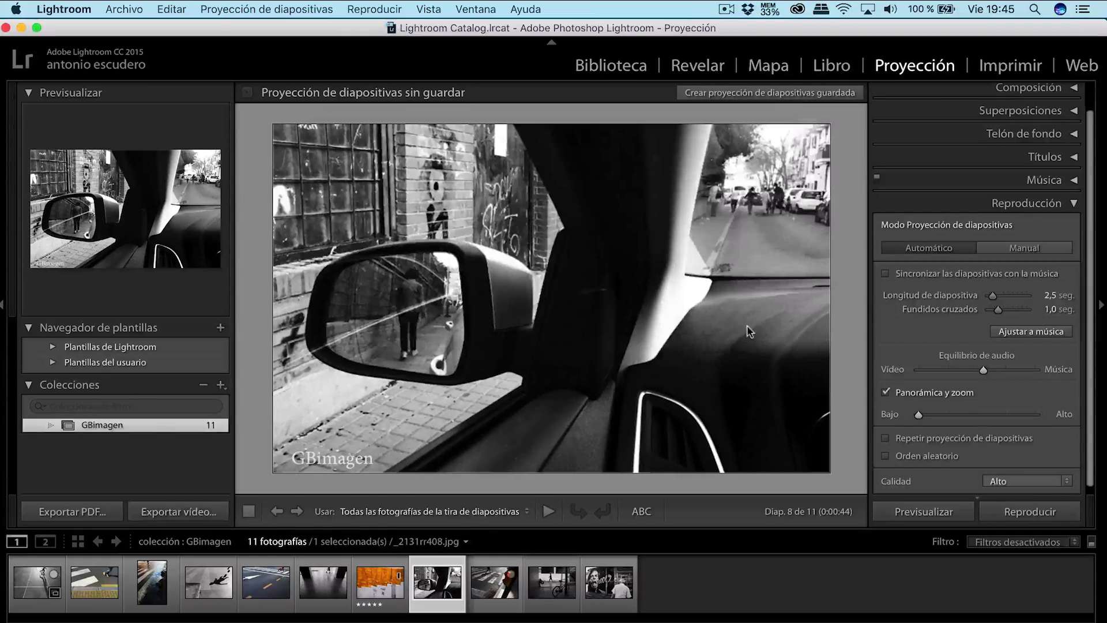